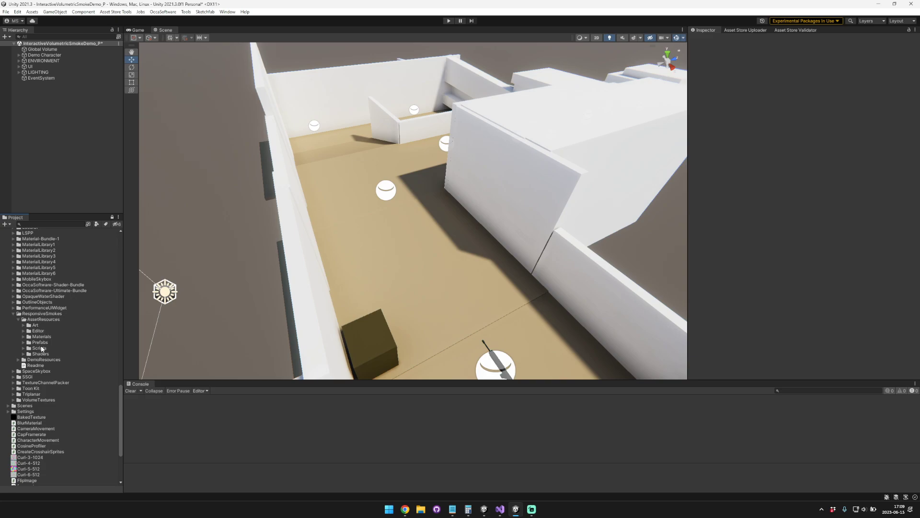
# Step: Add the Interactive Smoke prefab from the ResponsiveSmokes Prefabs folder to the scene hierarchy
pyautogui.click(23, 342)
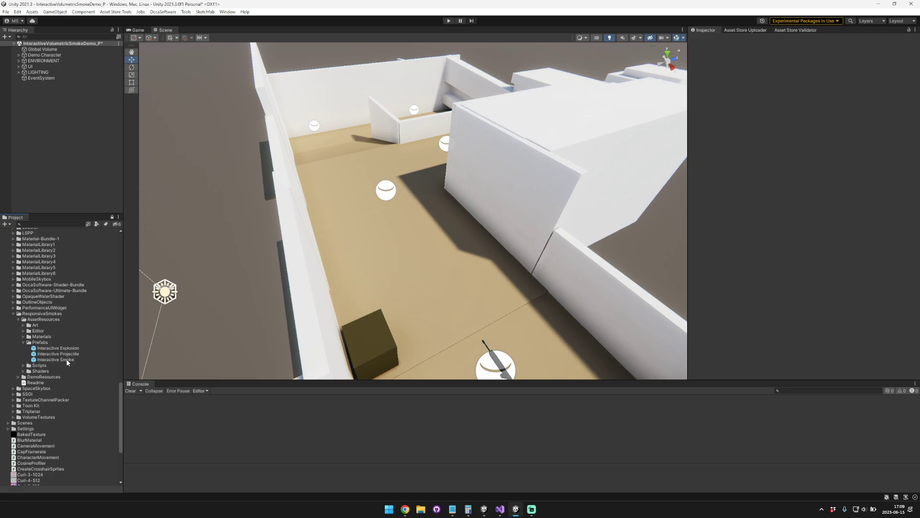
pyautogui.moveTo(67, 360); pyautogui.dragTo(89, 201)
pyautogui.moveTo(71, 151); pyautogui.dragTo(70, 150)
pyautogui.moveTo(334, 191)
pyautogui.mouseDown(button='right')
pyautogui.moveTo(325, 207)
pyautogui.moveTo(345, 202)
pyautogui.mouseUp(button='right')
pyautogui.press('a')
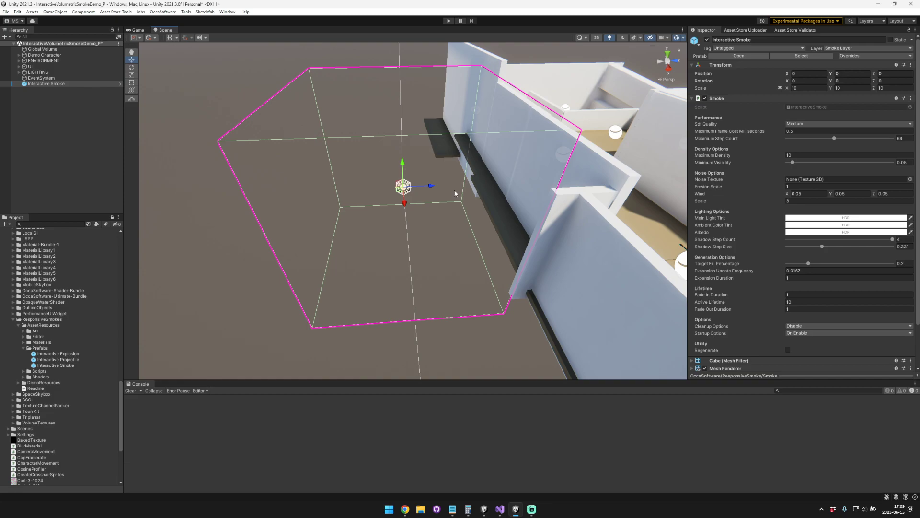
# Step: Regenerate the Interactive Smoke preview in the scene and save the scene
pyautogui.click(788, 350)
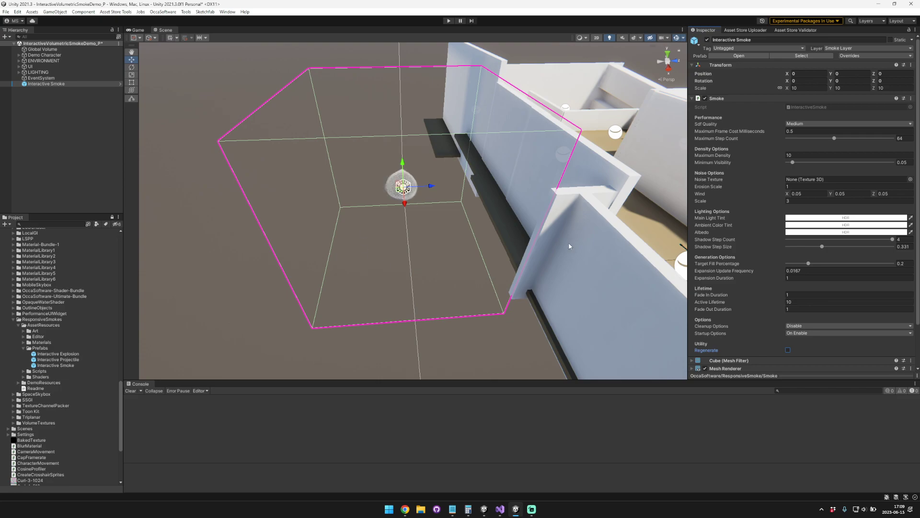
pyautogui.keyDown('alt'); pyautogui.moveTo(444, 189); pyautogui.dragTo(484, 180); pyautogui.keyUp('alt')
pyautogui.hotkey('ctrl', 's')
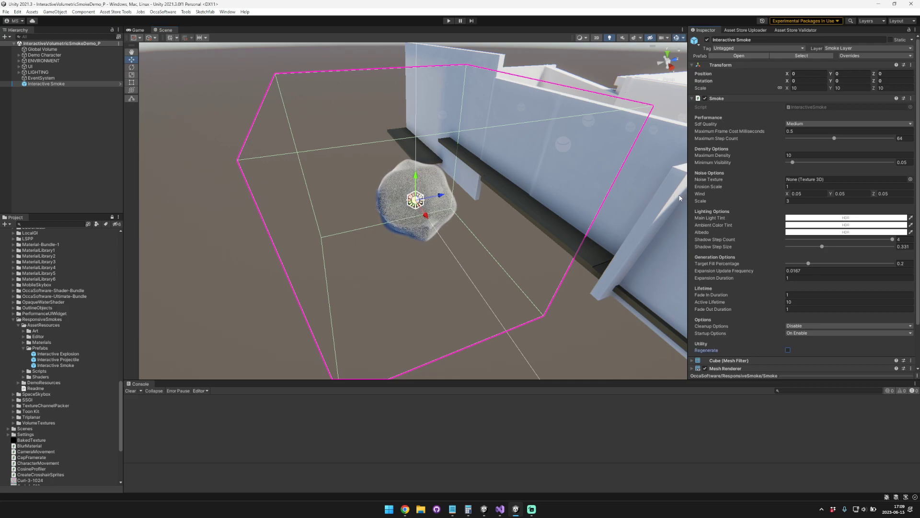
# Step: Shift the smoke to about -0.66 on Z and enter play mode with the Scene view showing
pyautogui.moveTo(455, 216)
pyautogui.mouseDown(button='right')
pyautogui.moveTo(447, 217)
pyautogui.moveTo(466, 214)
pyautogui.mouseUp(button='right')
pyautogui.moveTo(421, 200); pyautogui.dragTo(395, 203)
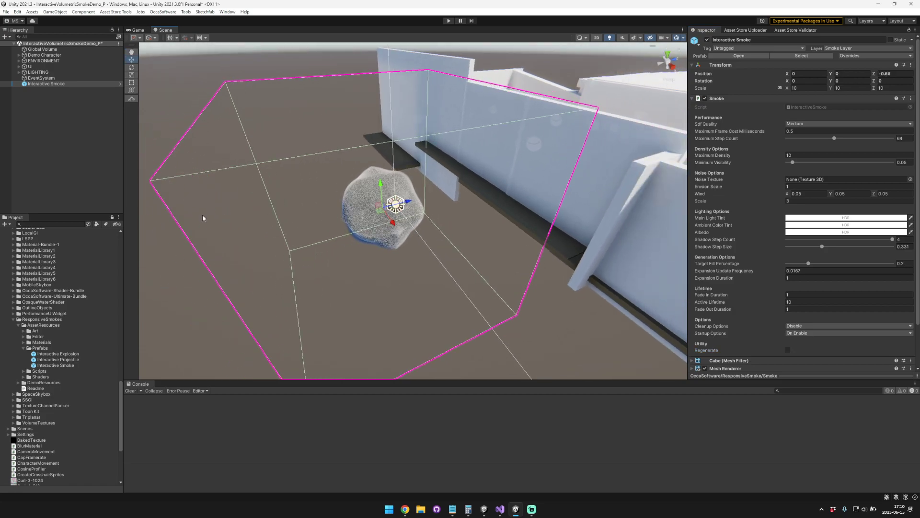
pyautogui.hotkey('ctrl', 'p')
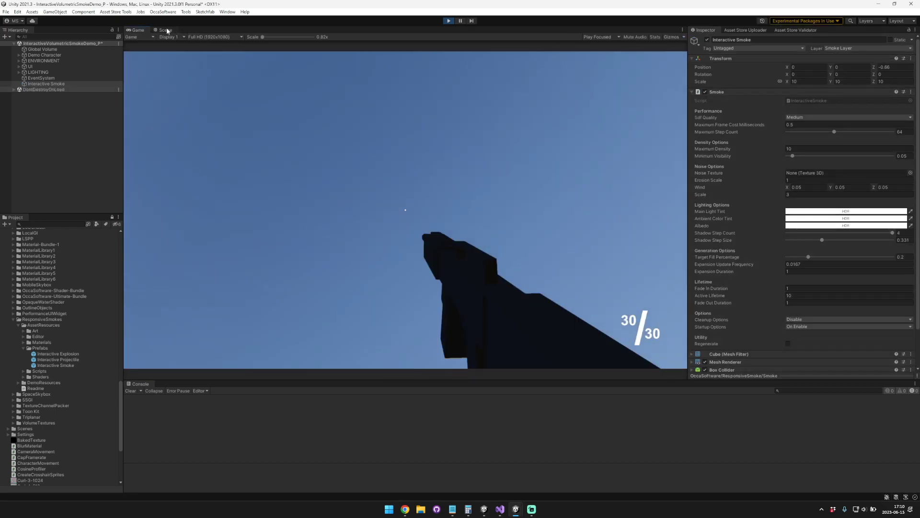
pyautogui.click(165, 30)
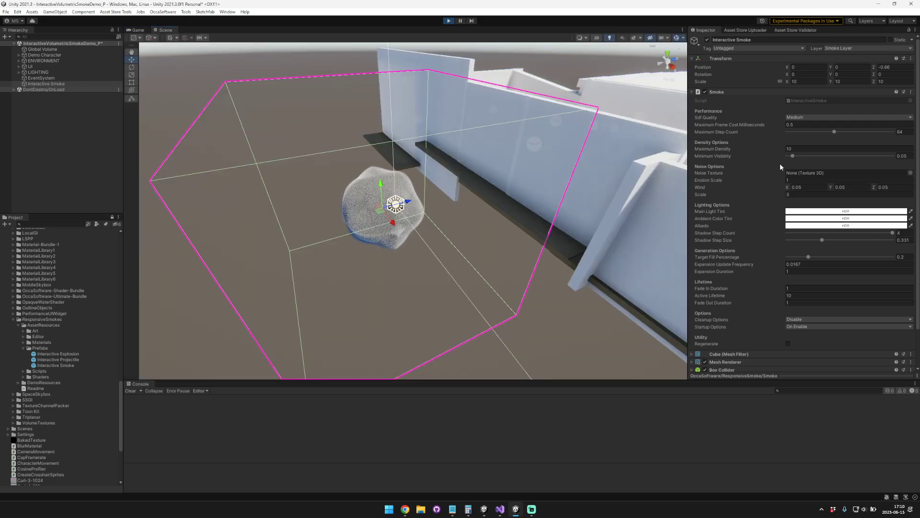
# Step: Regenerate the smoke in play mode and reactivate the Interactive Smoke object
pyautogui.click(787, 342)
pyautogui.hotkey('alt', 'shift', 'a')
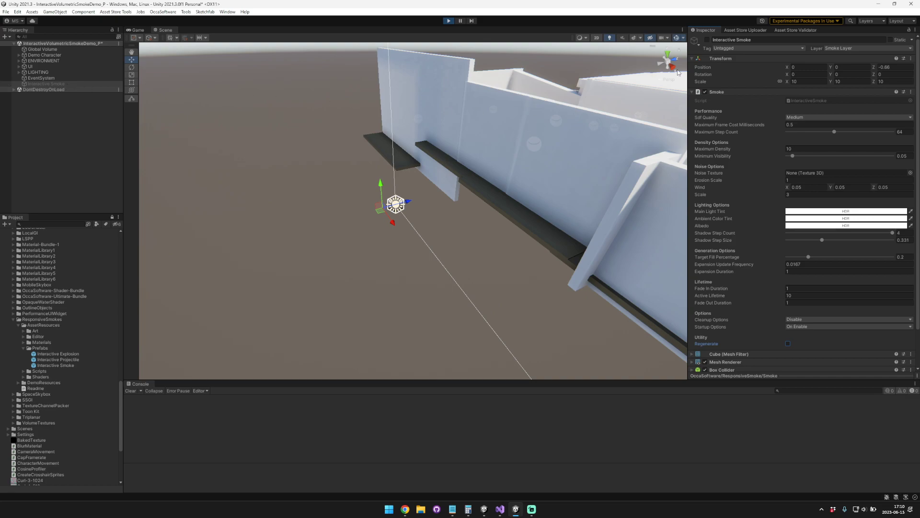
pyautogui.click(708, 39)
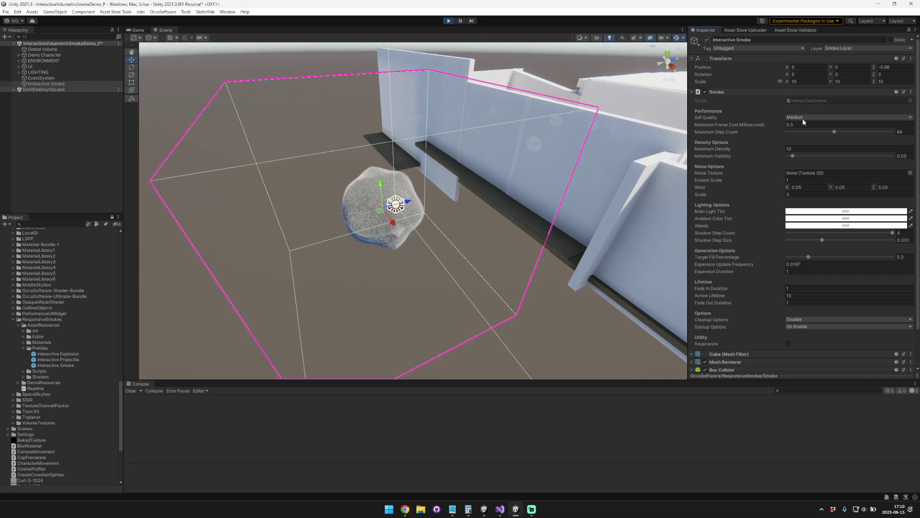
# Step: Set the smoke's Cleanup Options to None
pyautogui.click(810, 320)
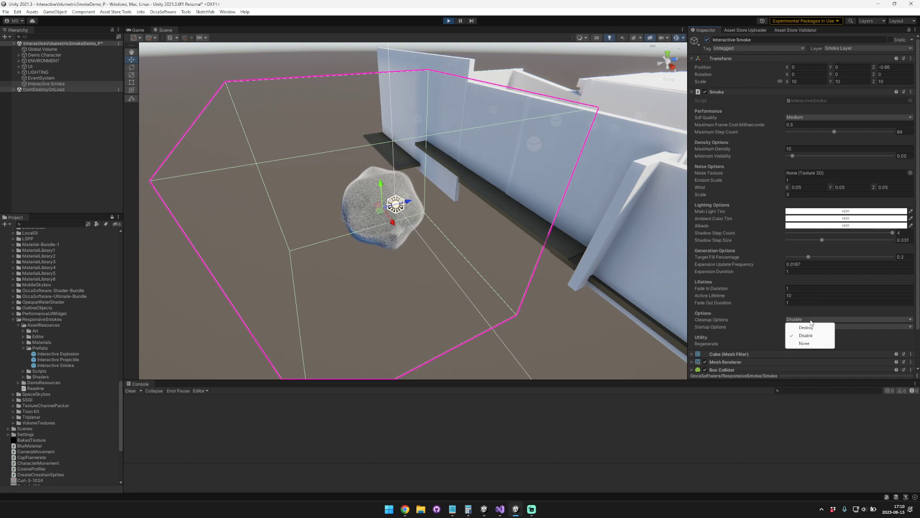
pyautogui.click(807, 345)
pyautogui.click(721, 325)
# Step: Move the smoke into the walled courtyard at about Y 1.52, Z 10.2 and regenerate it there
pyautogui.moveTo(380, 184); pyautogui.dragTo(594, 139)
pyautogui.press('f')
pyautogui.moveTo(515, 147)
pyautogui.mouseDown(button='right')
pyautogui.moveTo(505, 153)
pyautogui.moveTo(516, 163)
pyautogui.mouseUp(button='right')
pyautogui.press('w')
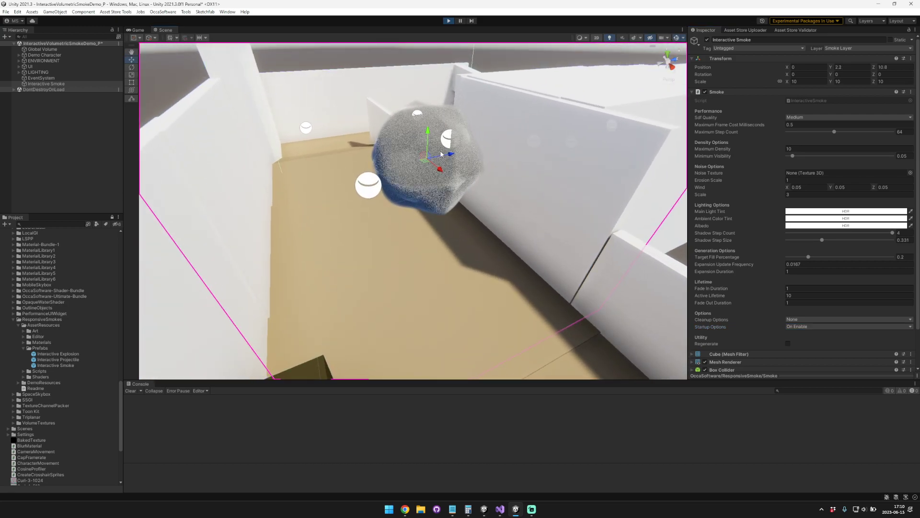
pyautogui.moveTo(428, 130); pyautogui.dragTo(420, 157)
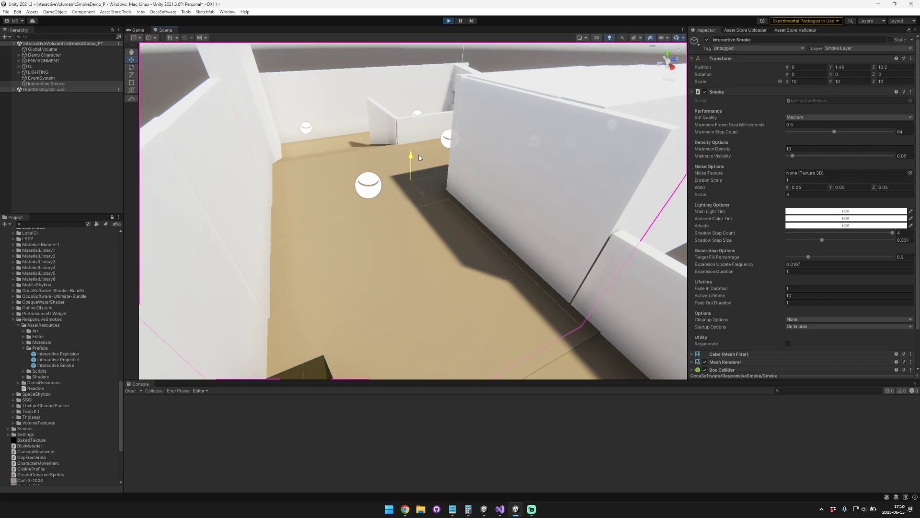
pyautogui.moveTo(419, 153); pyautogui.dragTo(418, 152)
pyautogui.click(787, 344)
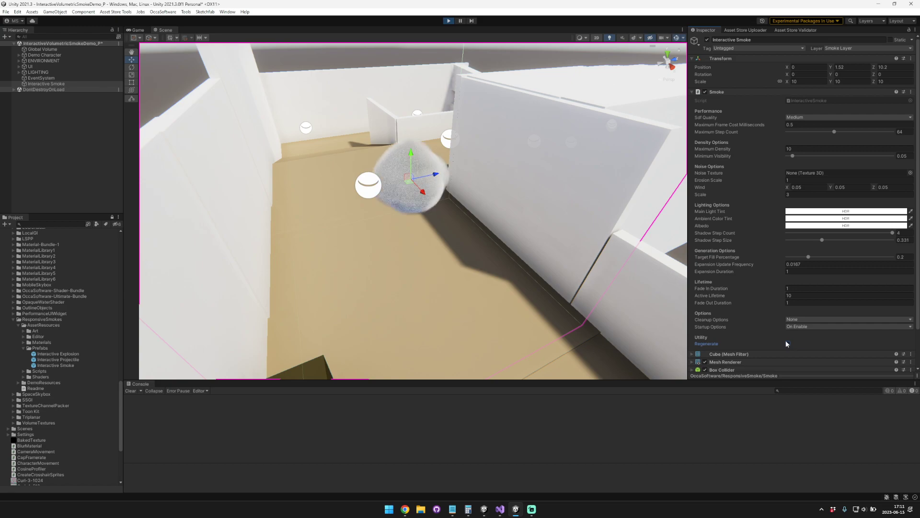
# Step: Shift the smoke against the courtyard's inner wall at about Z 11.78 and regenerate it
pyautogui.keyDown('alt'); pyautogui.moveTo(489, 180); pyautogui.dragTo(428, 221); pyautogui.keyUp('alt')
pyautogui.moveTo(420, 171); pyautogui.dragTo(471, 164)
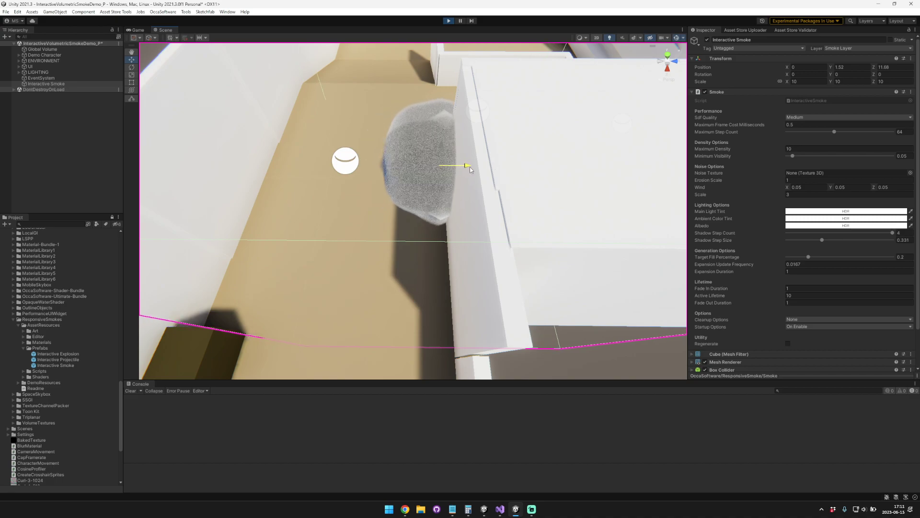
pyautogui.click(788, 343)
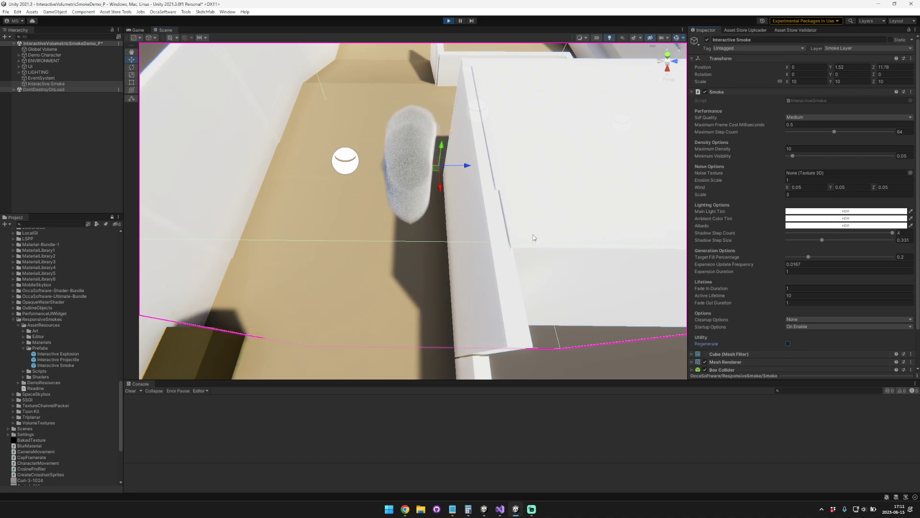
pyautogui.moveTo(383, 135); pyautogui.dragTo(489, 188, button='right')
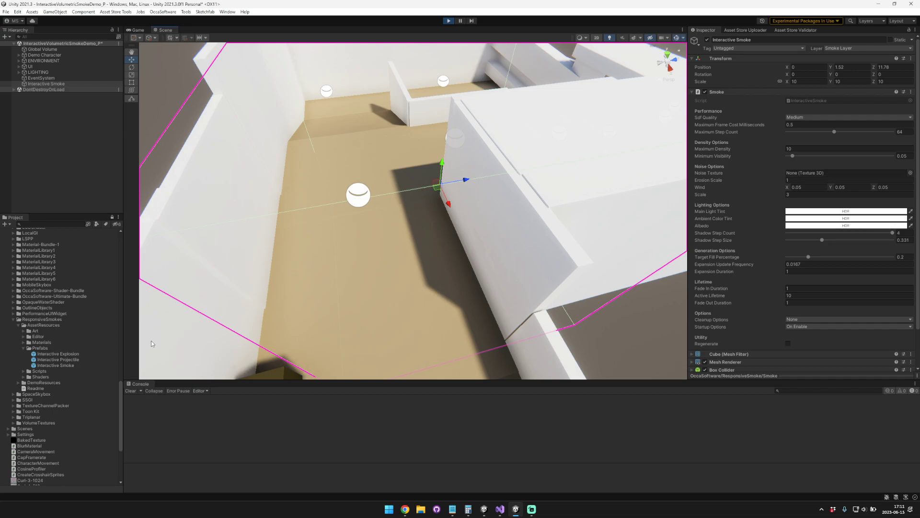
# Step: Assign Perlin@32px as the smoke's noise texture, set Startup Options to None and regenerate the smoke
pyautogui.click(23, 331)
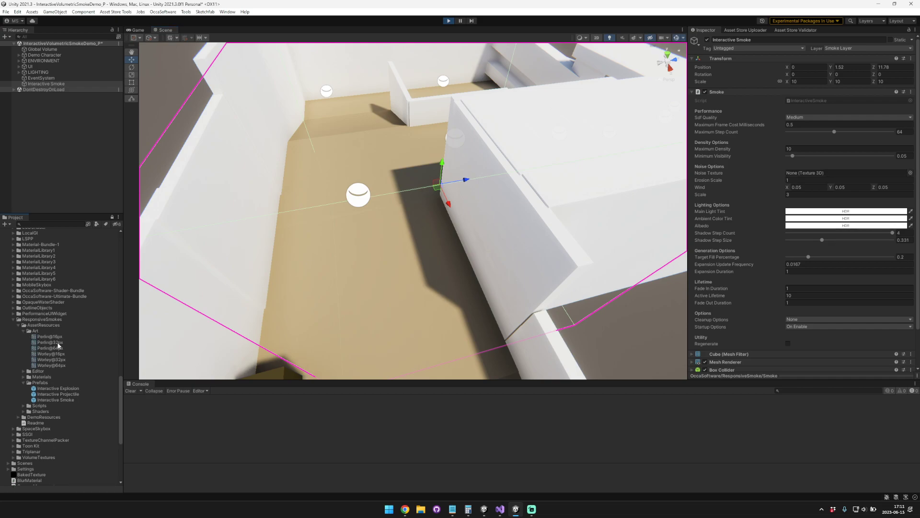
pyautogui.moveTo(60, 345); pyautogui.dragTo(810, 174)
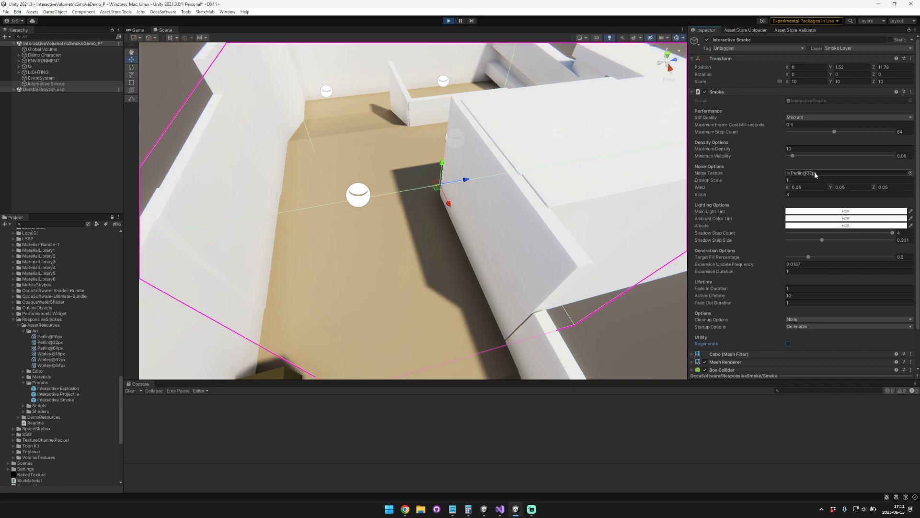
pyautogui.click(799, 328)
pyautogui.click(793, 341)
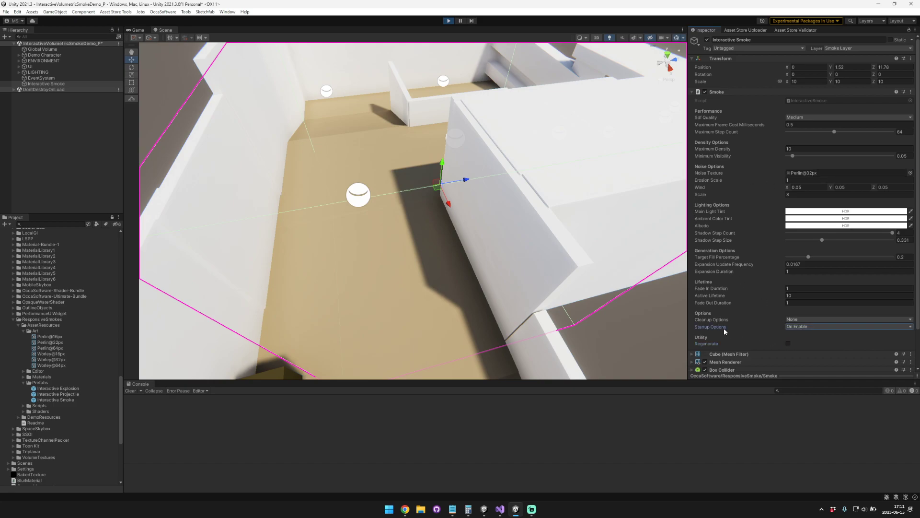
pyautogui.click(798, 327)
pyautogui.click(797, 334)
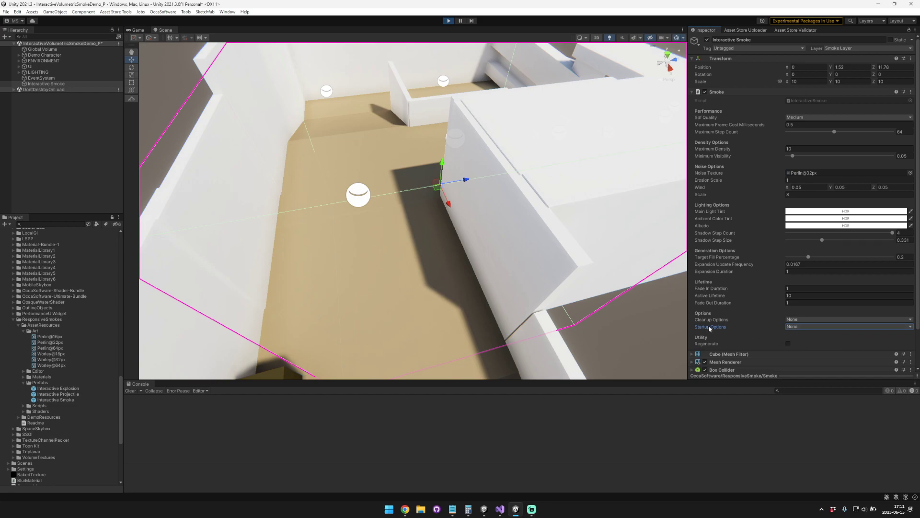
pyautogui.click(790, 344)
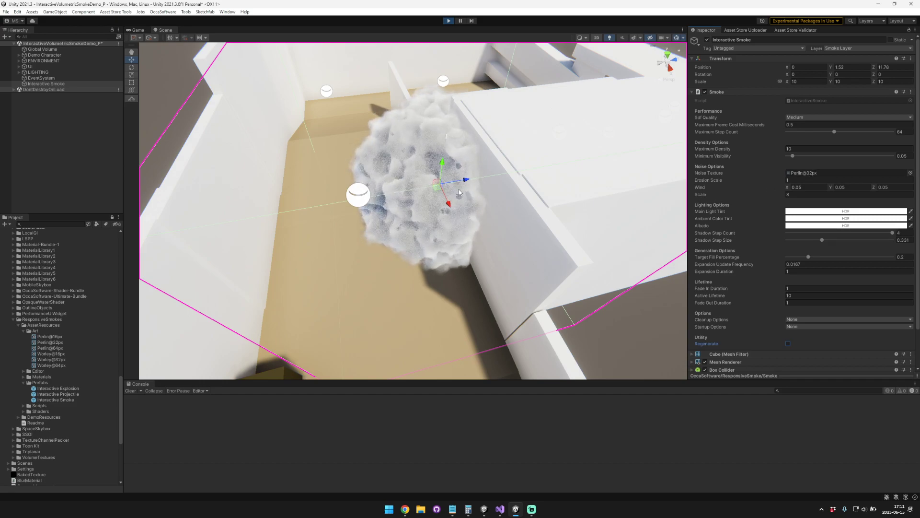
# Step: Set the smoke's Erosion Scale to 0 and Active Lifetime to 1000, and regenerate it
pyautogui.moveTo(733, 182); pyautogui.dragTo(526, 180)
pyautogui.click(810, 296)
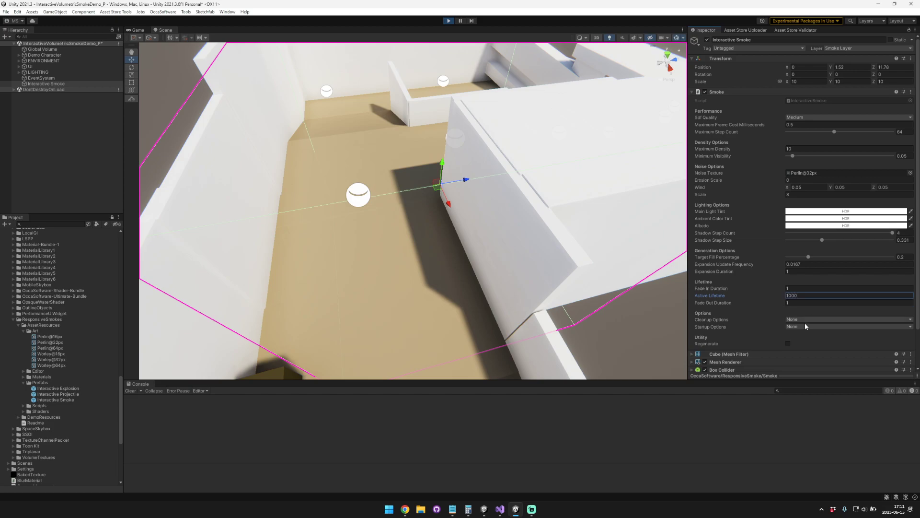
pyautogui.click(788, 343)
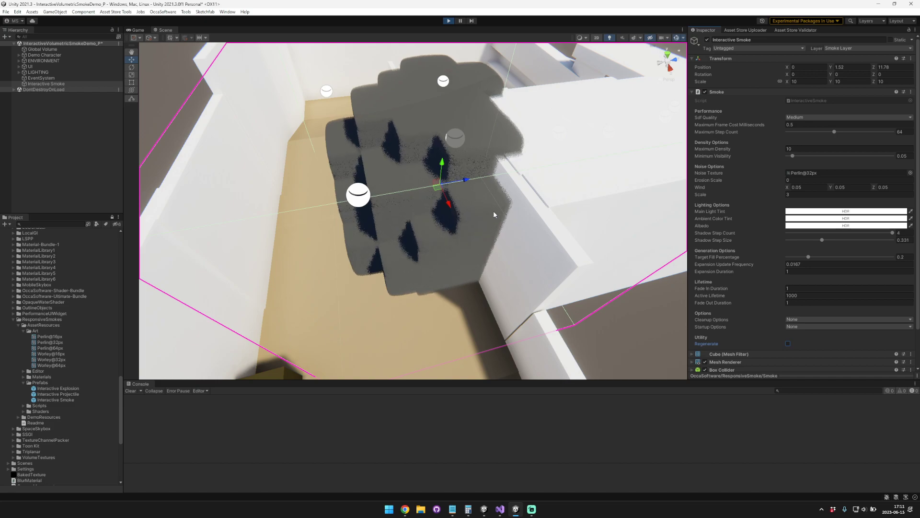
# Step: Examine the smoke volume without erosion from several angles, regenerating it to watch how it expands around the courtyard walls
pyautogui.moveTo(490, 202); pyautogui.dragTo(520, 163, button='right')
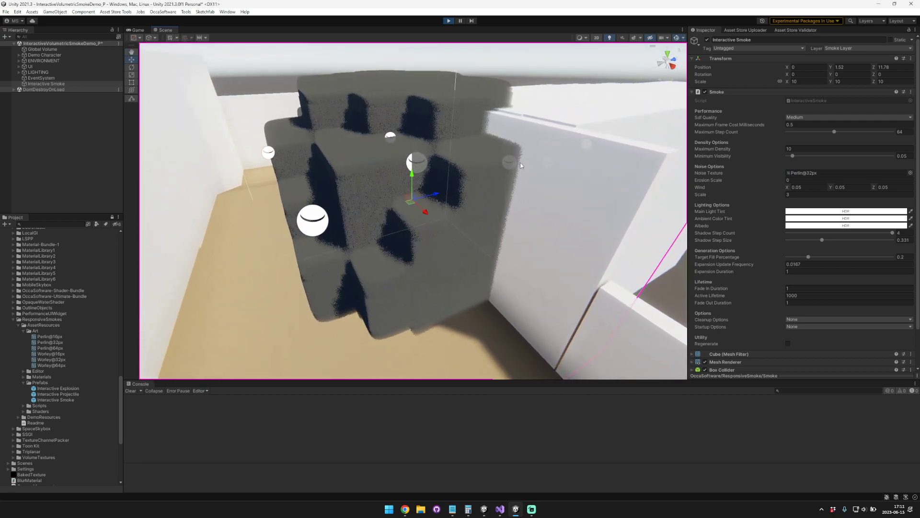
pyautogui.moveTo(312, 164); pyautogui.dragTo(258, 103, button='right')
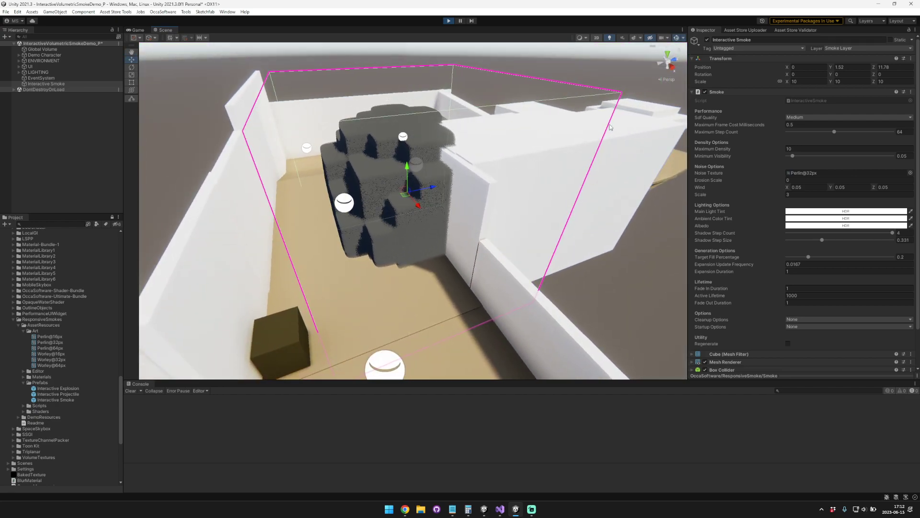
pyautogui.moveTo(315, 94); pyautogui.dragTo(556, 212, button='right')
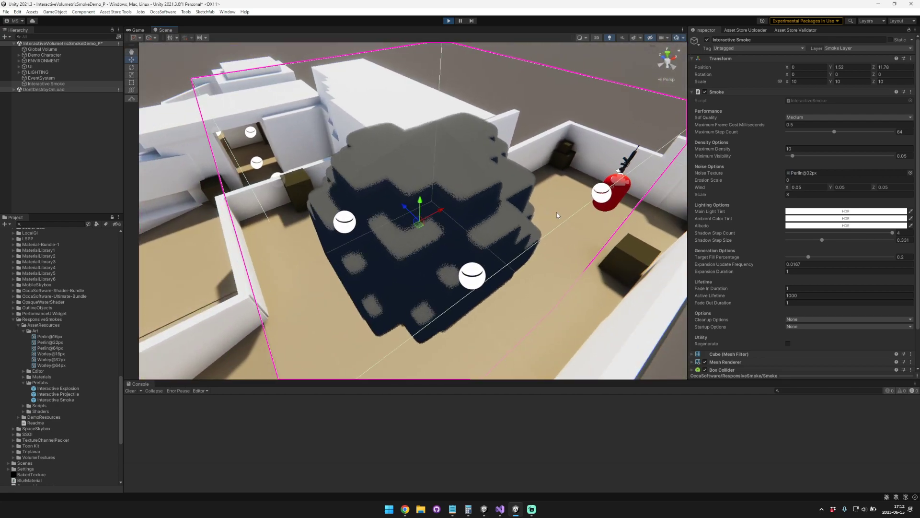
pyautogui.click(789, 343)
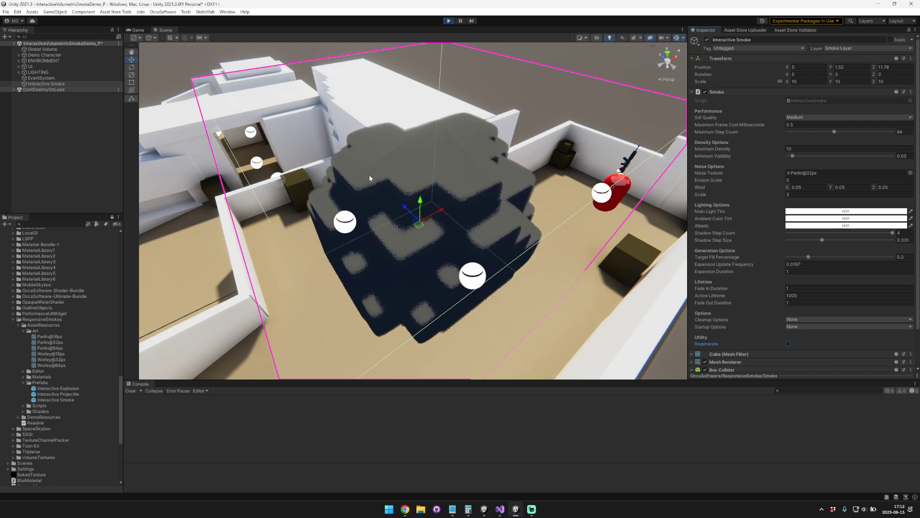
pyautogui.keyDown('alt'); pyautogui.moveTo(359, 191); pyautogui.dragTo(541, 197); pyautogui.keyUp('alt')
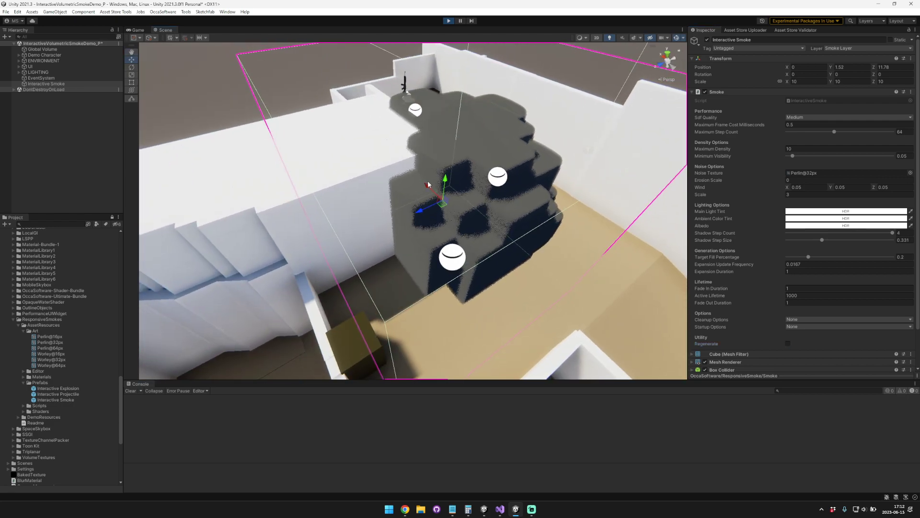
pyautogui.keyDown('alt'); pyautogui.moveTo(440, 232); pyautogui.dragTo(431, 210); pyautogui.keyUp('alt')
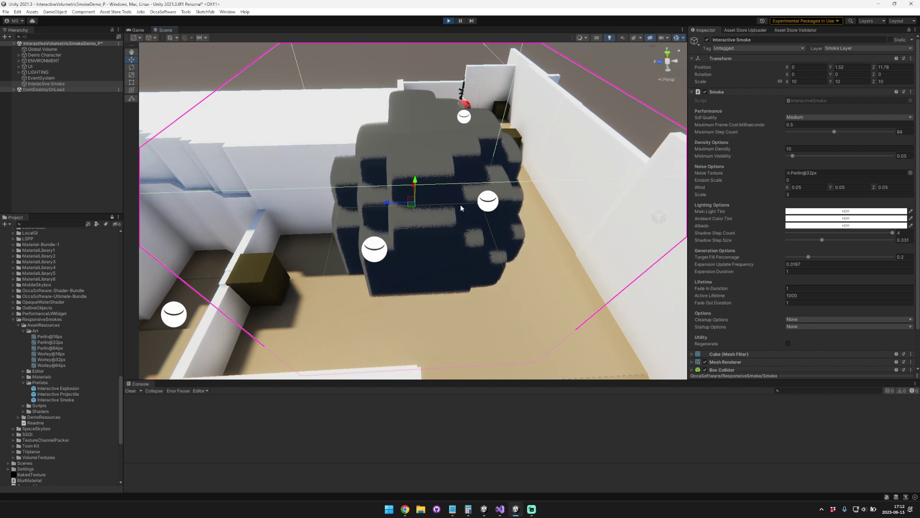
pyautogui.keyDown('alt'); pyautogui.moveTo(515, 212); pyautogui.dragTo(295, 226); pyautogui.keyUp('alt')
pyautogui.keyDown('alt'); pyautogui.moveTo(459, 234); pyautogui.dragTo(390, 211); pyautogui.keyUp('alt')
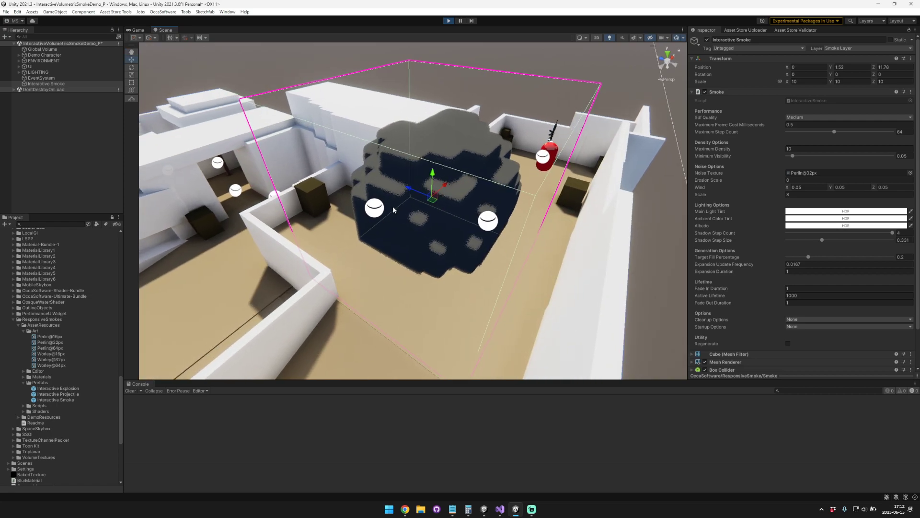
pyautogui.keyDown('alt'); pyautogui.moveTo(460, 233); pyautogui.dragTo(498, 228); pyautogui.keyUp('alt')
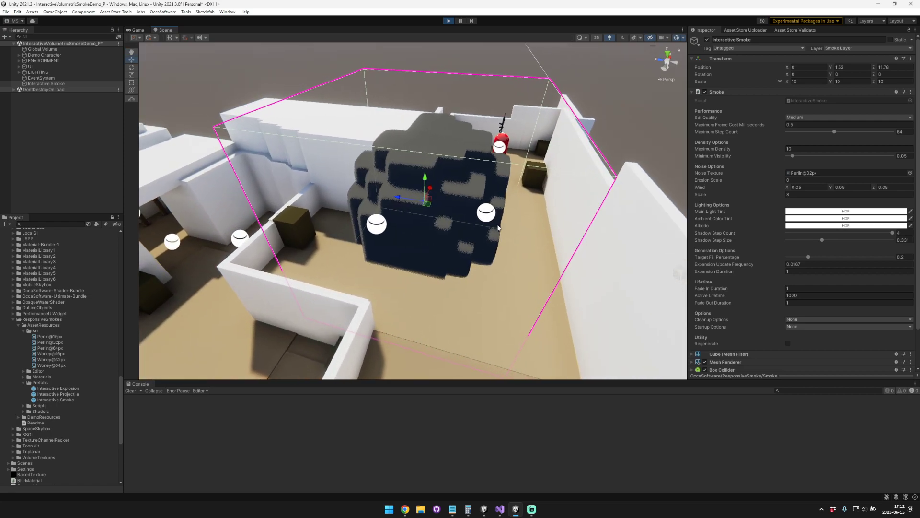
pyautogui.click(787, 343)
pyautogui.click(788, 344)
# Step: Set the smoke's Erosion Scale to 0.1
pyautogui.click(713, 179)
pyautogui.press('d')
pyautogui.moveTo(511, 181); pyautogui.dragTo(304, 209, button='right')
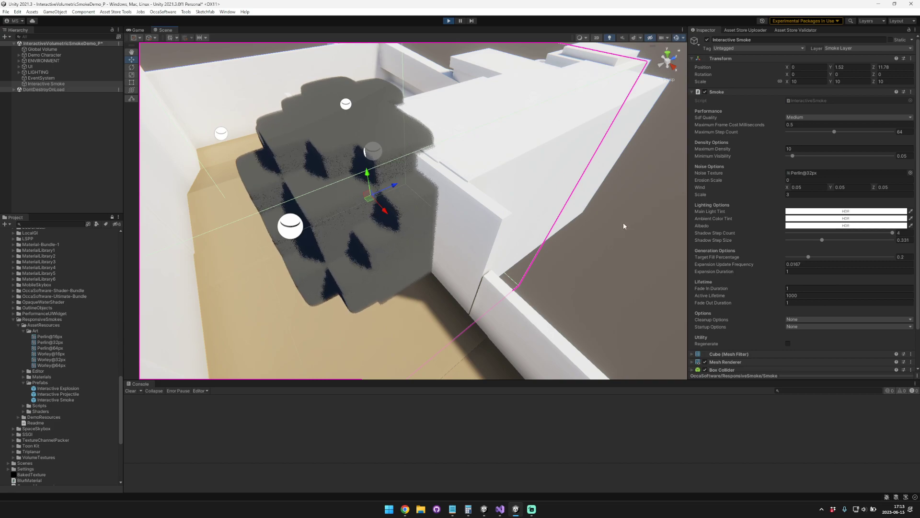
pyautogui.click(717, 180)
pyautogui.moveTo(717, 180); pyautogui.dragTo(757, 183)
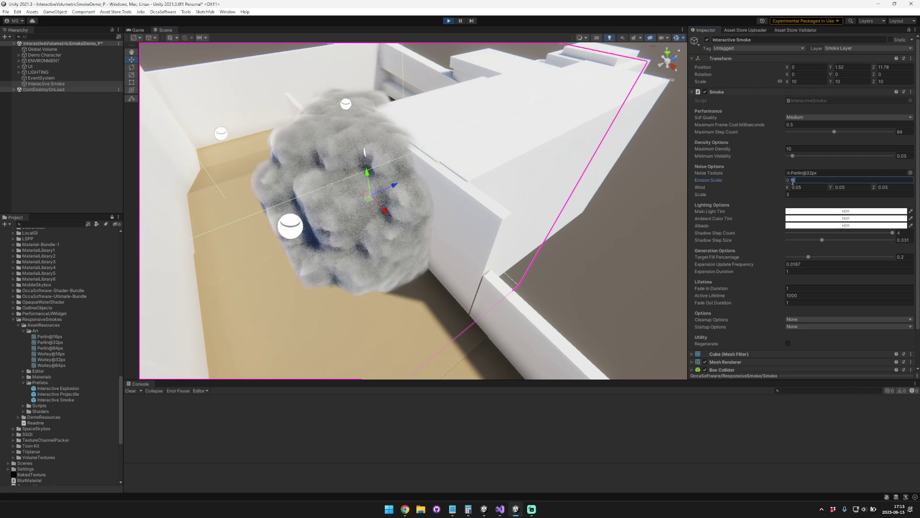
pyautogui.press('BackSpace')
# Step: Examine the eroded smoke from several angles and lower its Maximum Step Count to 12
pyautogui.keyDown('alt'); pyautogui.moveTo(335, 229); pyautogui.dragTo(435, 188); pyautogui.keyUp('alt')
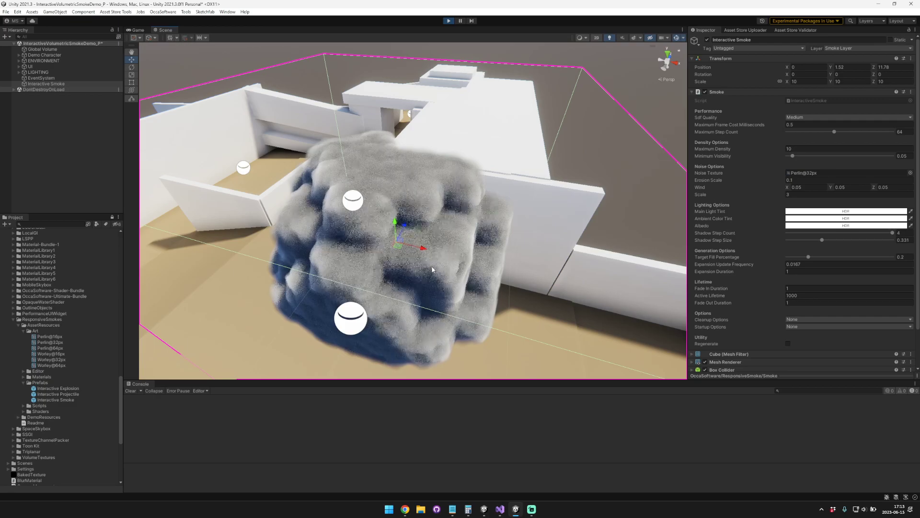
pyautogui.moveTo(437, 268); pyautogui.dragTo(433, 269, button='right')
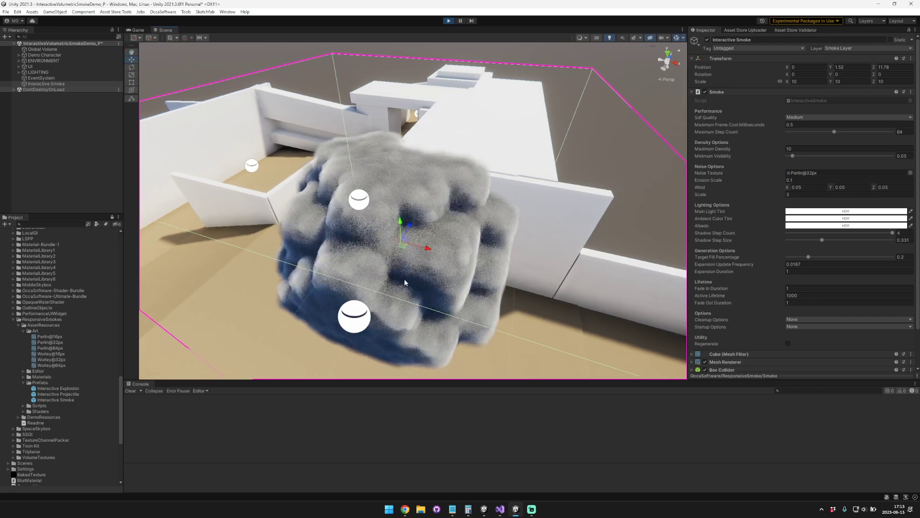
pyautogui.keyDown('alt'); pyautogui.moveTo(444, 275); pyautogui.dragTo(428, 248); pyautogui.keyUp('alt')
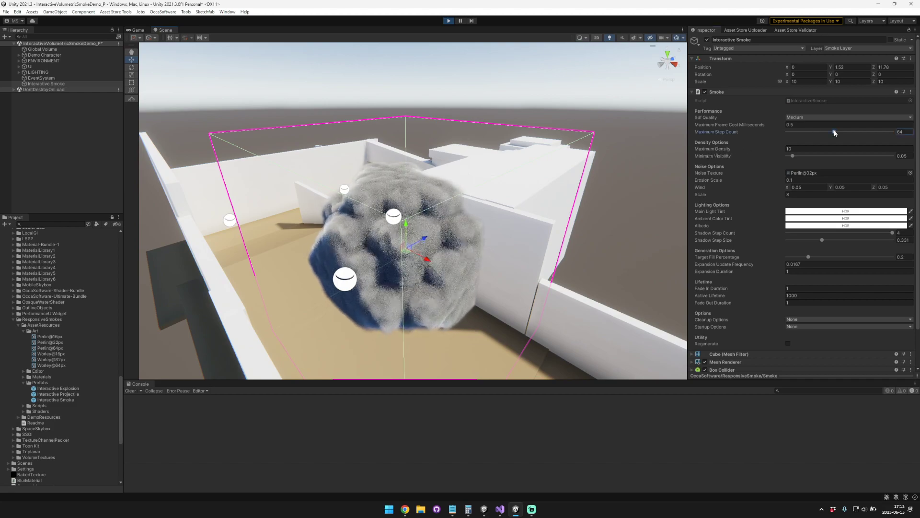
pyautogui.keyDown('alt'); pyautogui.moveTo(425, 258); pyautogui.dragTo(301, 269); pyautogui.keyUp('alt')
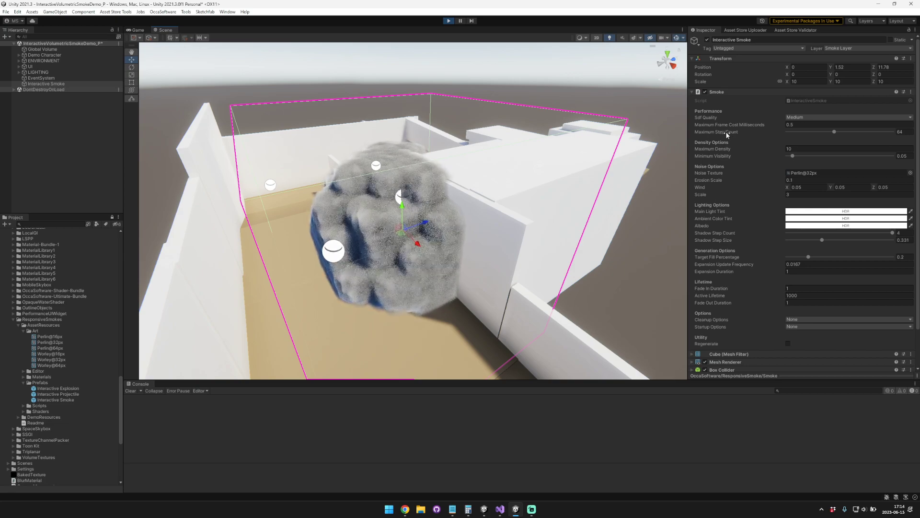
pyautogui.moveTo(834, 132); pyautogui.dragTo(770, 134)
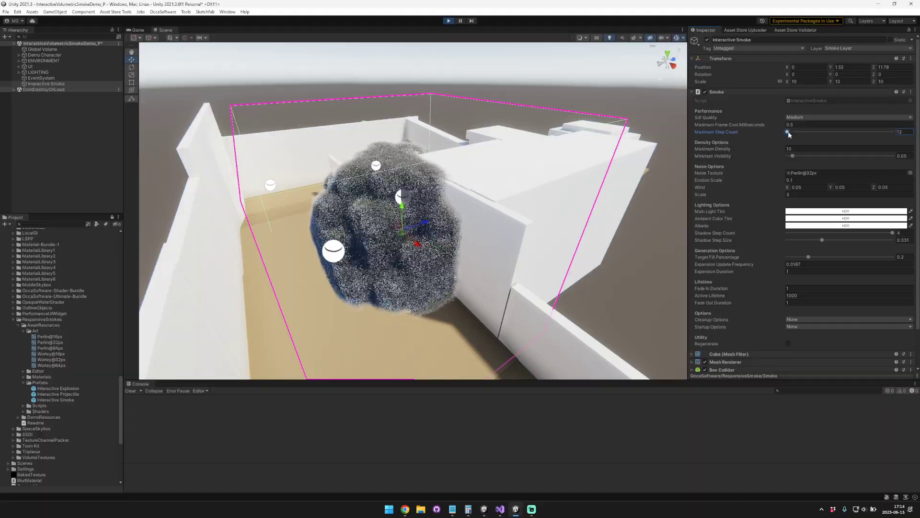
# Step: Compare the smoke at Maximum Step Counts of 128 and 12, and set the Maximum Step Count to 64
pyautogui.moveTo(788, 133); pyautogui.dragTo(845, 133)
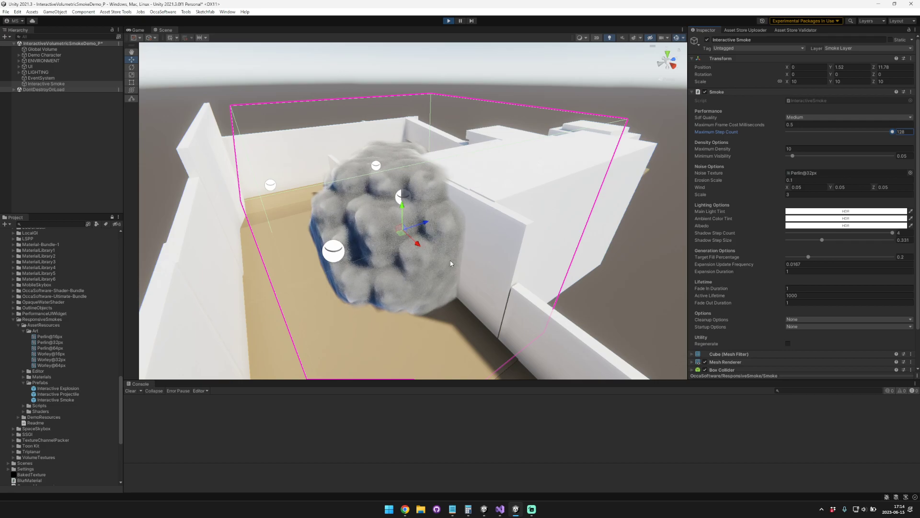
pyautogui.write('64')
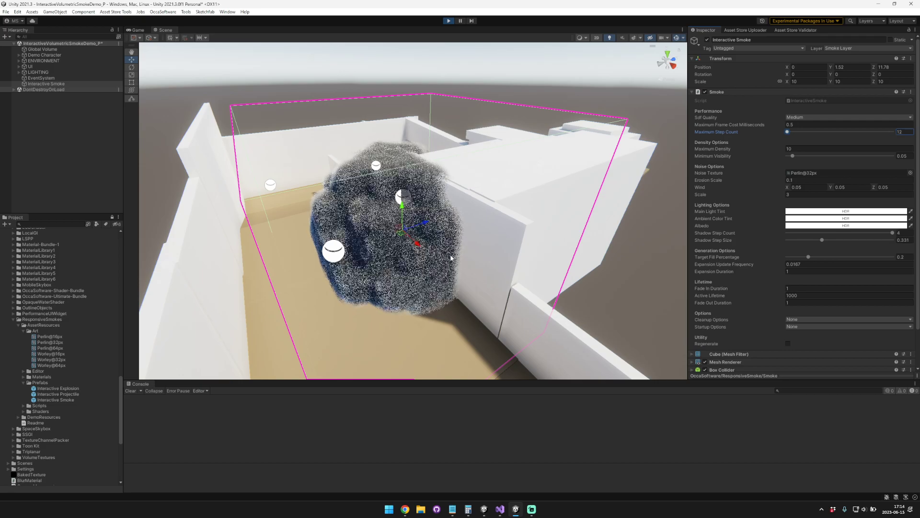
pyautogui.keyDown('alt'); pyautogui.moveTo(513, 247); pyautogui.dragTo(551, 259); pyautogui.keyUp('alt')
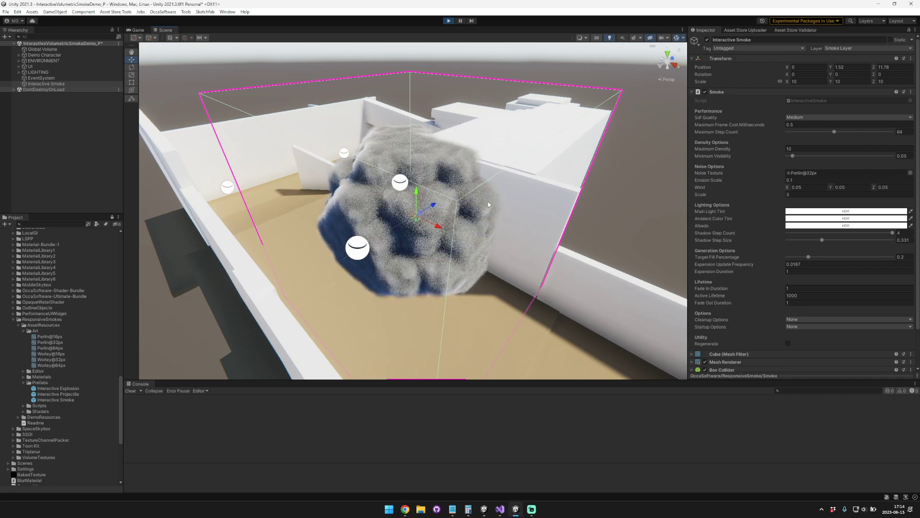
pyautogui.keyDown('alt'); pyautogui.moveTo(483, 205); pyautogui.dragTo(369, 188); pyautogui.keyUp('alt')
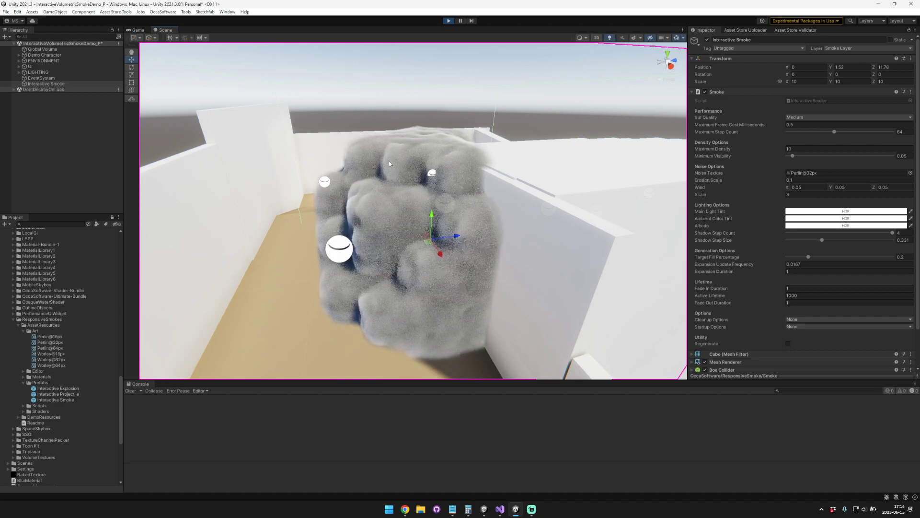
# Step: Raise the smoke's Erosion Scale to 1
pyautogui.click(712, 179)
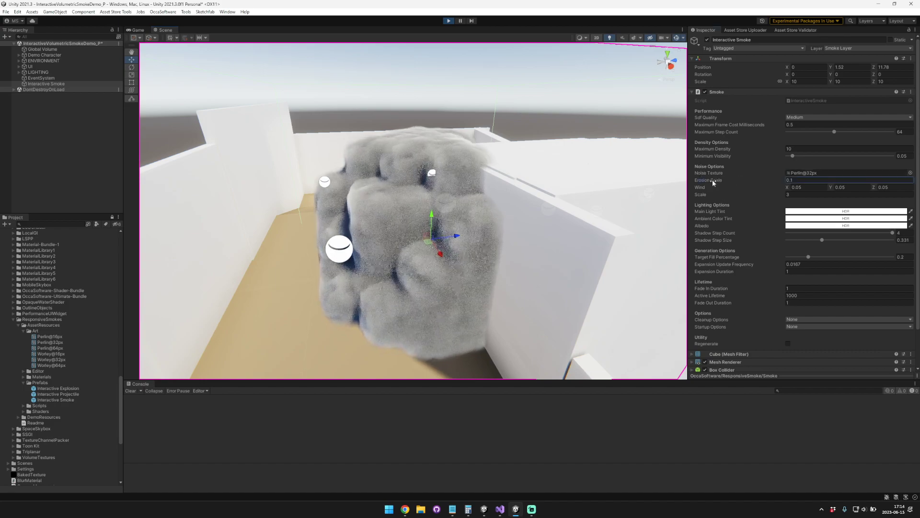
pyautogui.moveTo(714, 180); pyautogui.dragTo(715, 180)
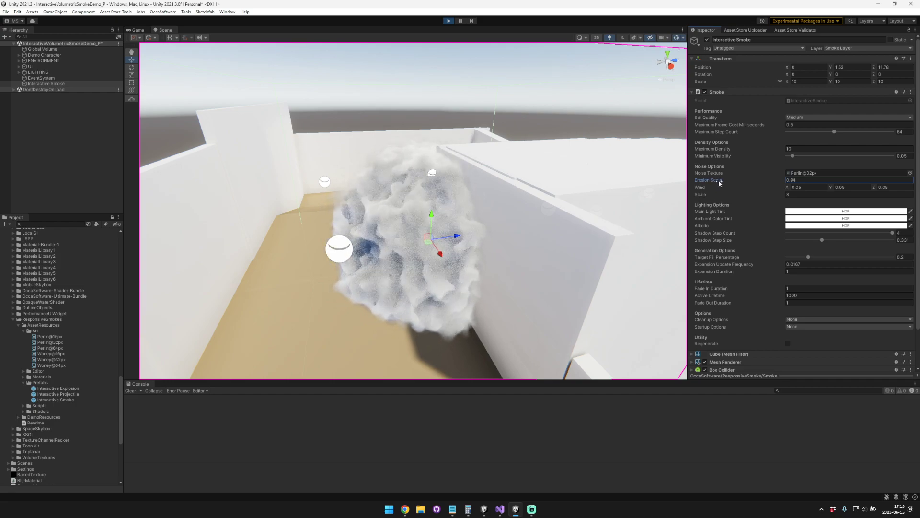
pyautogui.moveTo(476, 178); pyautogui.dragTo(496, 179, button='right')
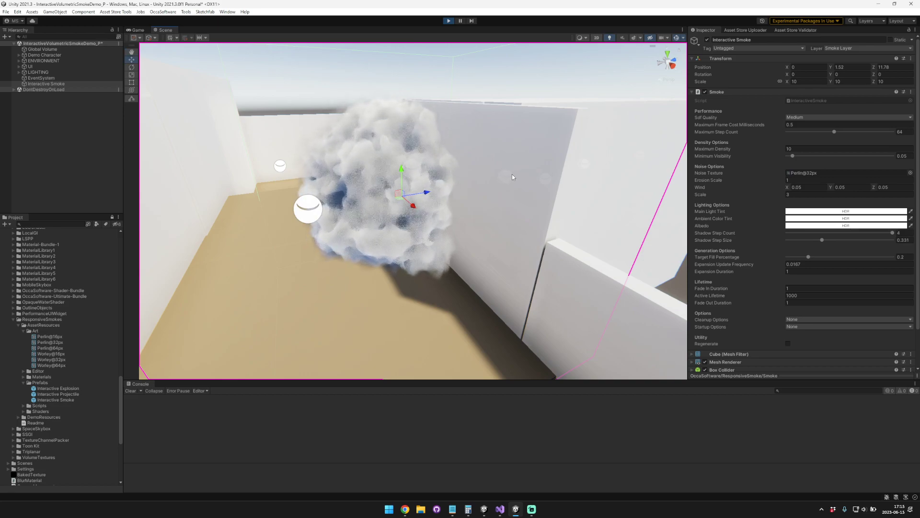
pyautogui.scroll(-5, 512, 177)
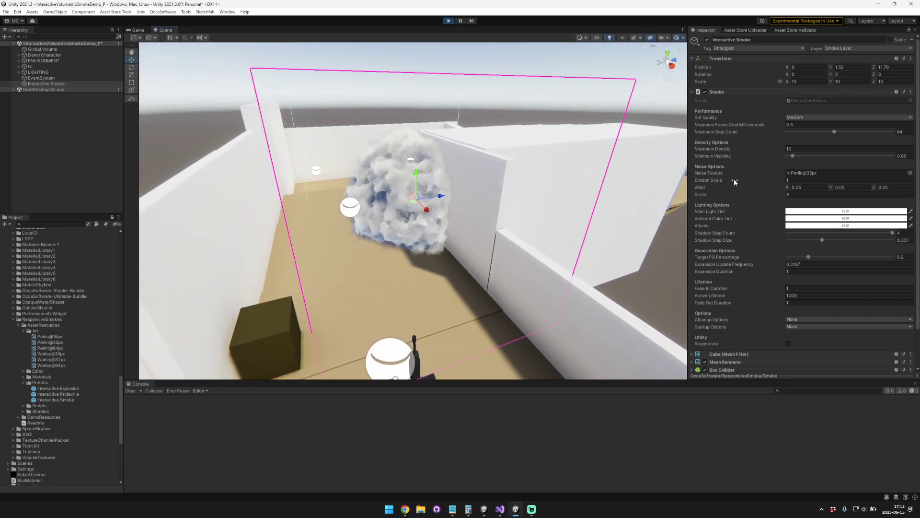
pyautogui.moveTo(735, 181)
pyautogui.mouseDown()
pyautogui.moveTo(748, 182)
pyautogui.moveTo(735, 183)
pyautogui.mouseUp()
pyautogui.write('1')
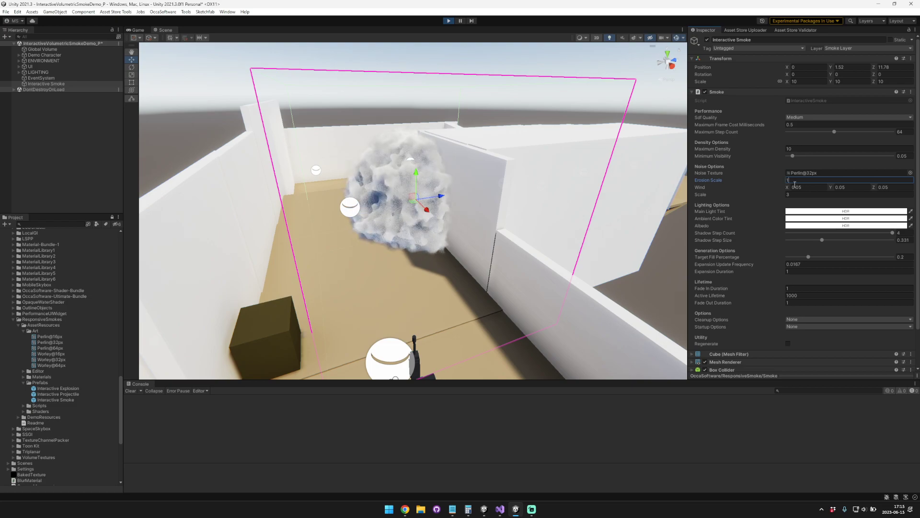
pyautogui.write('1')
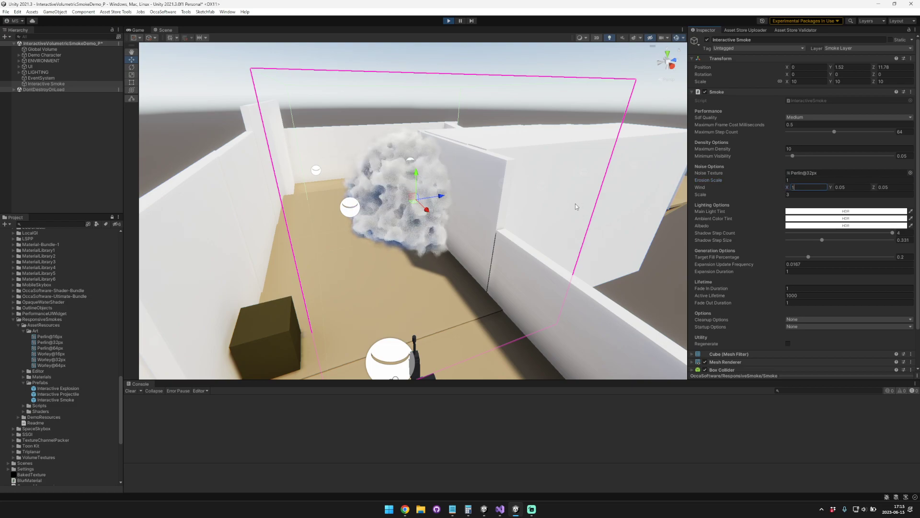
# Step: Set the smoke's Wind X to 1 and watch the noise move across the volume from several angles
pyautogui.moveTo(573, 205)
pyautogui.keyDown('alt'); pyautogui.mouseDown()
pyautogui.moveTo(537, 208)
pyautogui.moveTo(577, 206)
pyautogui.mouseUp(); pyautogui.keyUp('alt')
pyautogui.scroll(3, 578, 206)
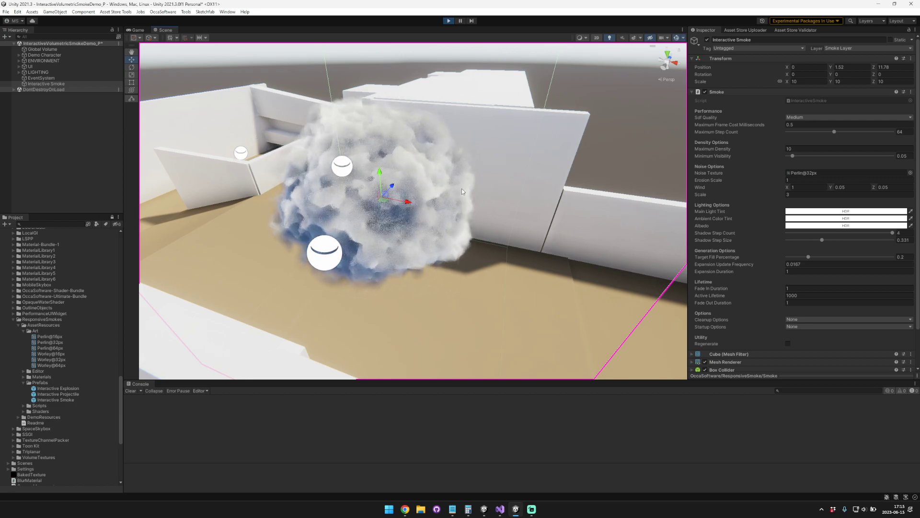
pyautogui.press('s')
pyautogui.moveTo(416, 186); pyautogui.dragTo(397, 188, button='right')
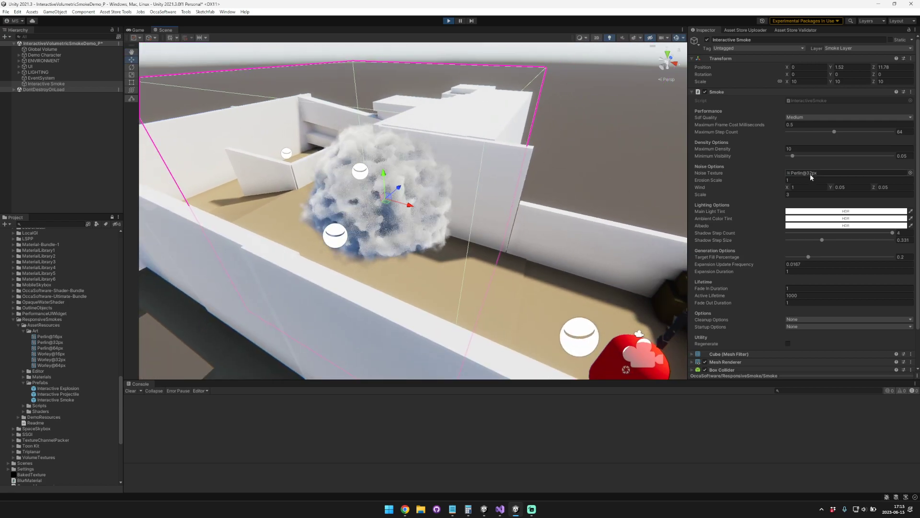
# Step: Inspect the Perlin@32px noise texture in an enlarged preview, comparing its Slice and SDF views and varying the SDF offset
pyautogui.click(50, 341)
pyautogui.moveTo(781, 335); pyautogui.dragTo(776, 186)
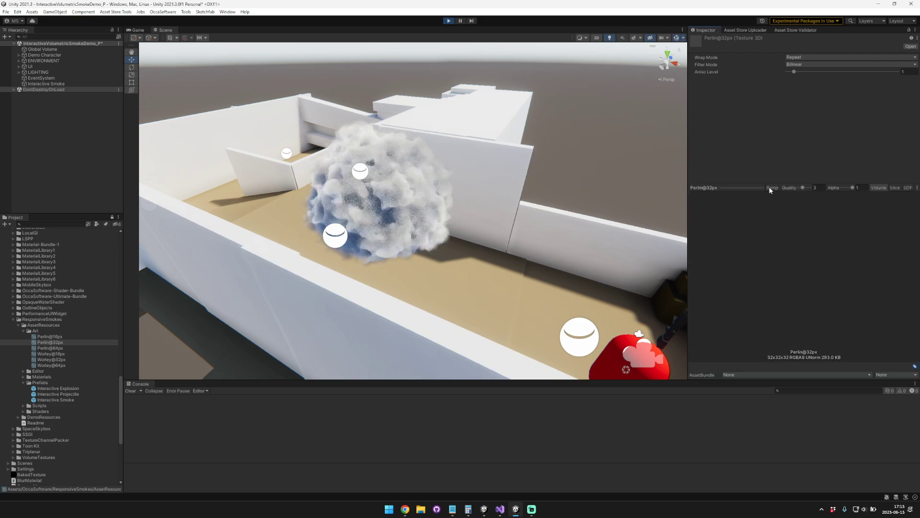
pyautogui.click(894, 187)
pyautogui.click(908, 188)
pyautogui.click(897, 188)
pyautogui.click(908, 188)
pyautogui.moveTo(847, 188); pyautogui.dragTo(681, 192)
pyautogui.moveTo(795, 268); pyautogui.dragTo(827, 274)
pyautogui.moveTo(844, 190); pyautogui.dragTo(833, 190)
pyautogui.moveTo(762, 266); pyautogui.dragTo(798, 264)
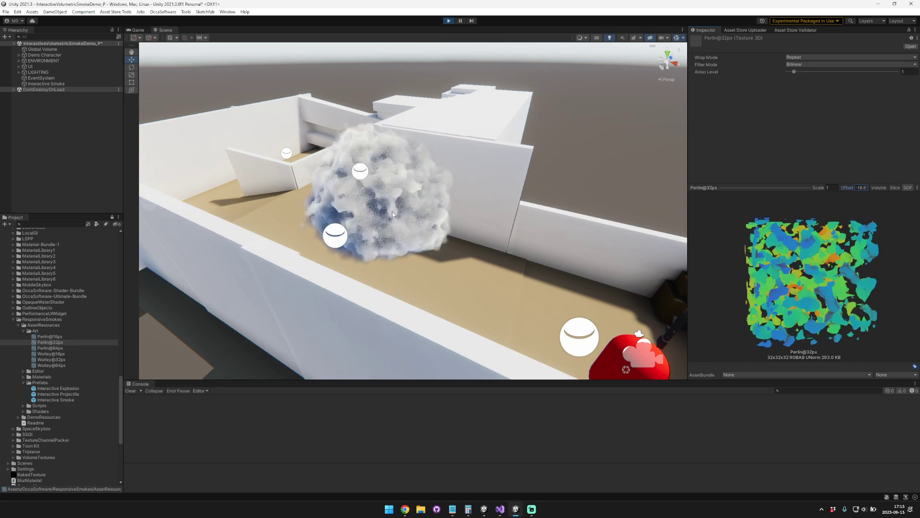
# Step: Reselect the Interactive Smoke object, enlarge its properties area and set its Wind X to 0.05
pyautogui.click(54, 84)
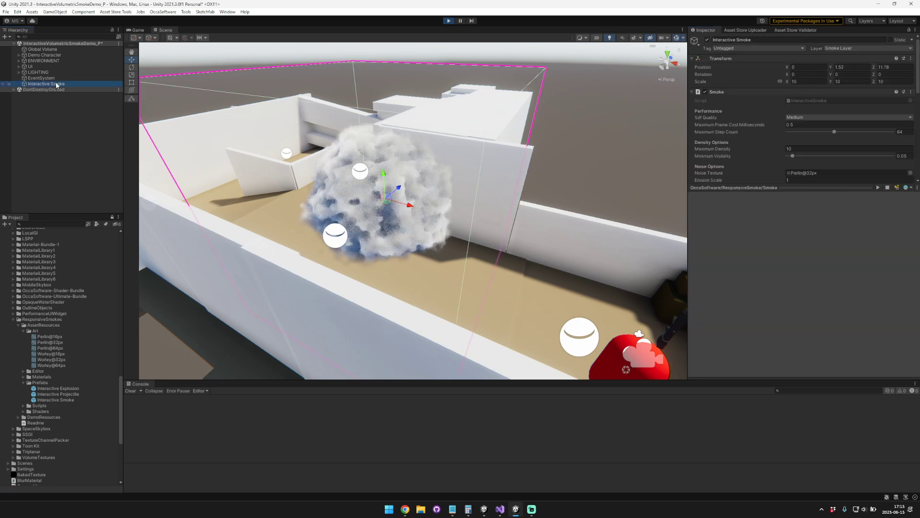
pyautogui.moveTo(787, 188); pyautogui.dragTo(790, 281)
pyautogui.click(808, 187)
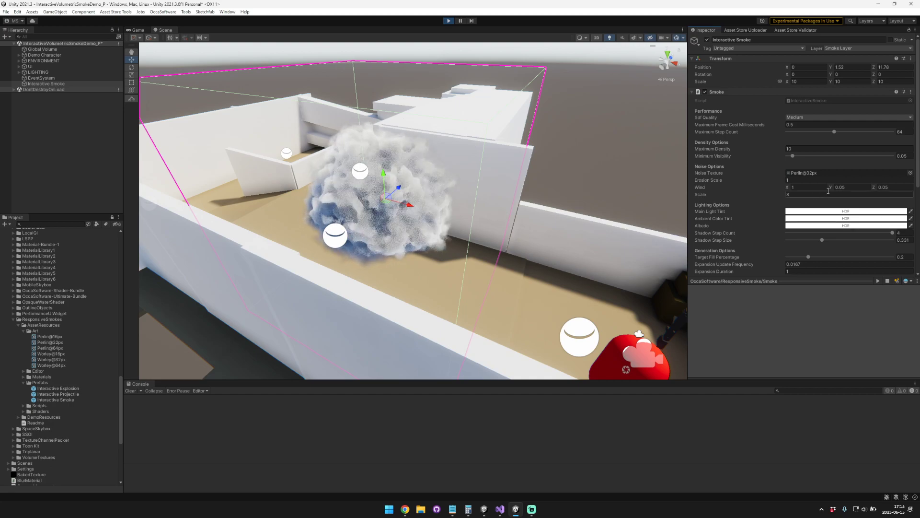
pyautogui.write('0.05')
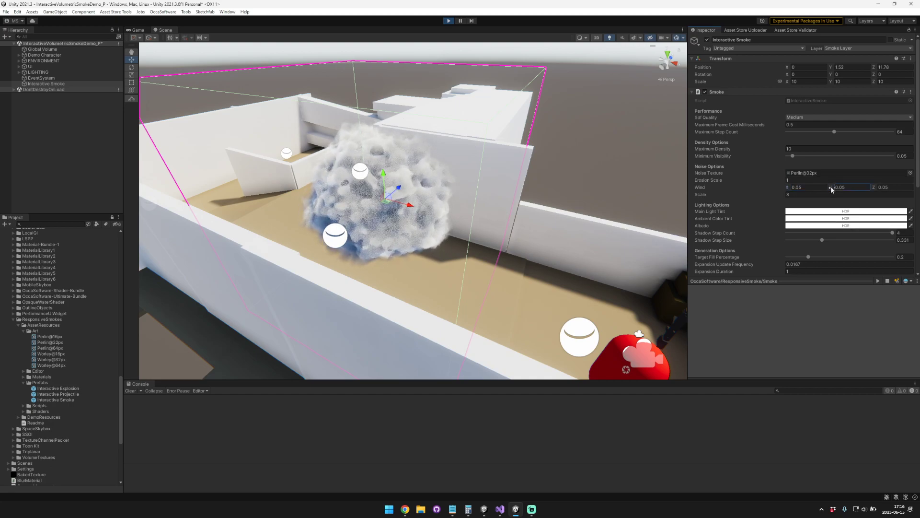
# Step: Try Wind Y values of -1 and 1, and set the smoke's Wind to X 0, Y 0.05, Z 0
pyautogui.click(848, 186)
pyautogui.write('-1')
pyautogui.doubleClick(858, 187)
pyautogui.write('1')
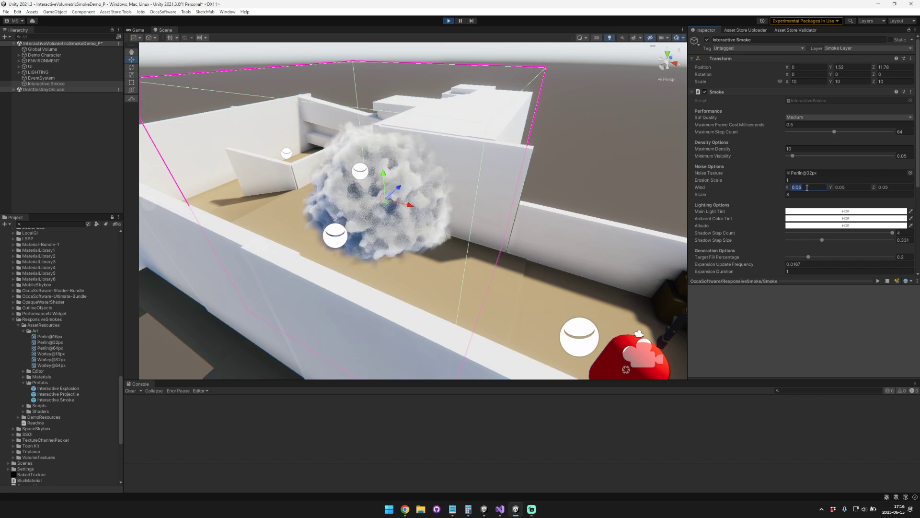
pyautogui.press('Tab')
pyautogui.write('0')
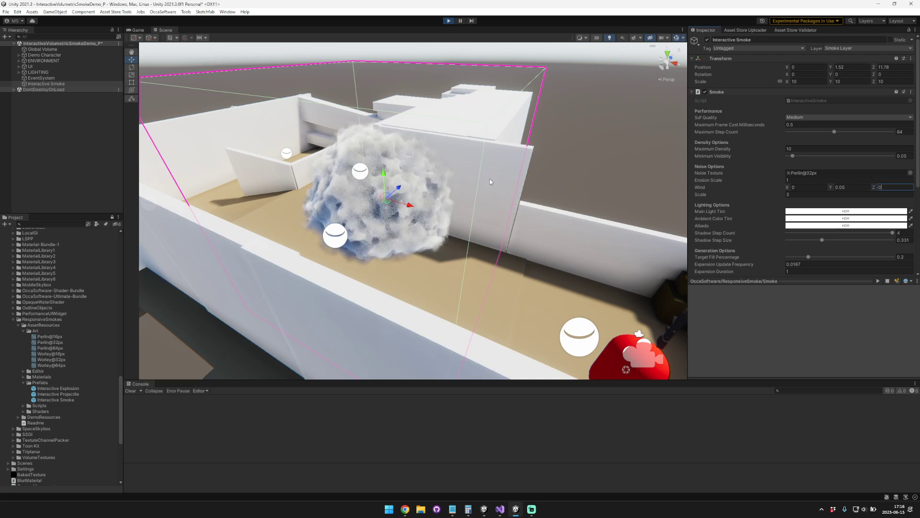
pyautogui.keyDown('alt'); pyautogui.moveTo(491, 179); pyautogui.dragTo(458, 173); pyautogui.keyUp('alt')
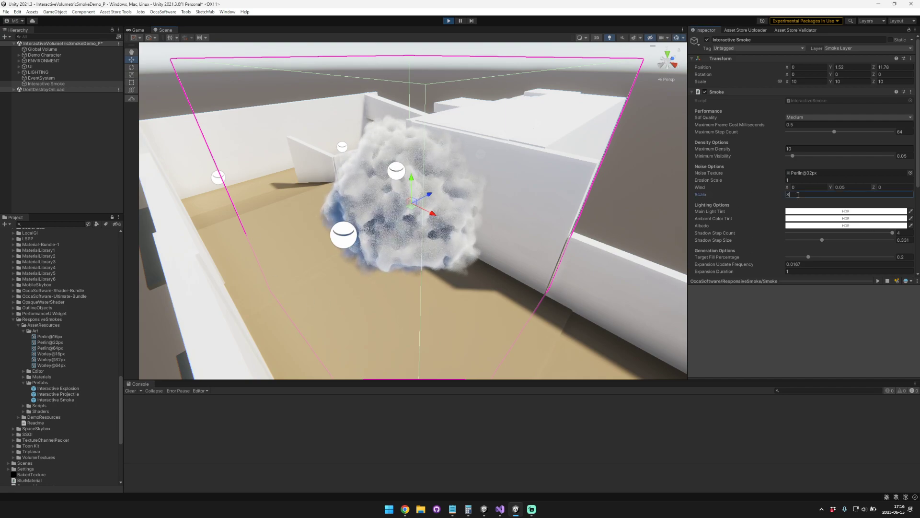
# Step: Try noise Scale values of 5.17 and 1.47, viewing the smoke's surface detail from different angles
pyautogui.moveTo(730, 196); pyautogui.dragTo(757, 195)
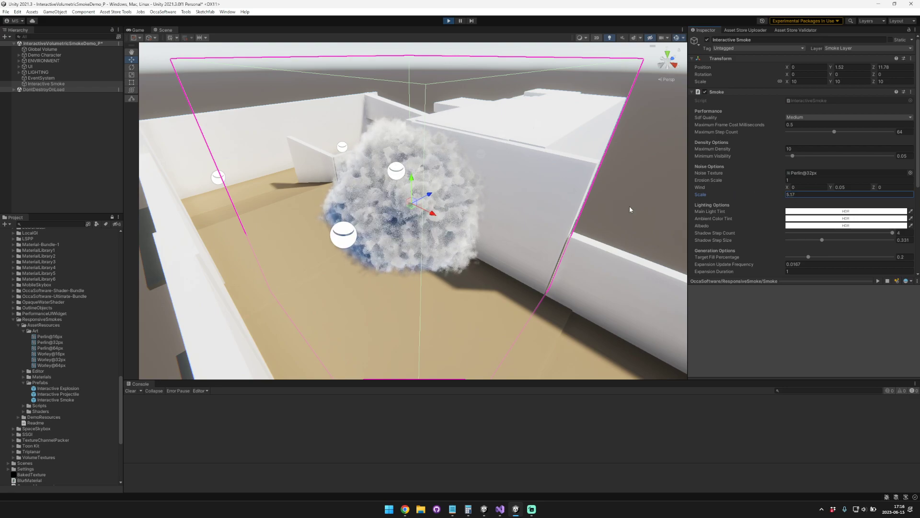
pyautogui.press('w')
pyautogui.moveTo(489, 213); pyautogui.dragTo(440, 203, button='right')
pyautogui.press('s')
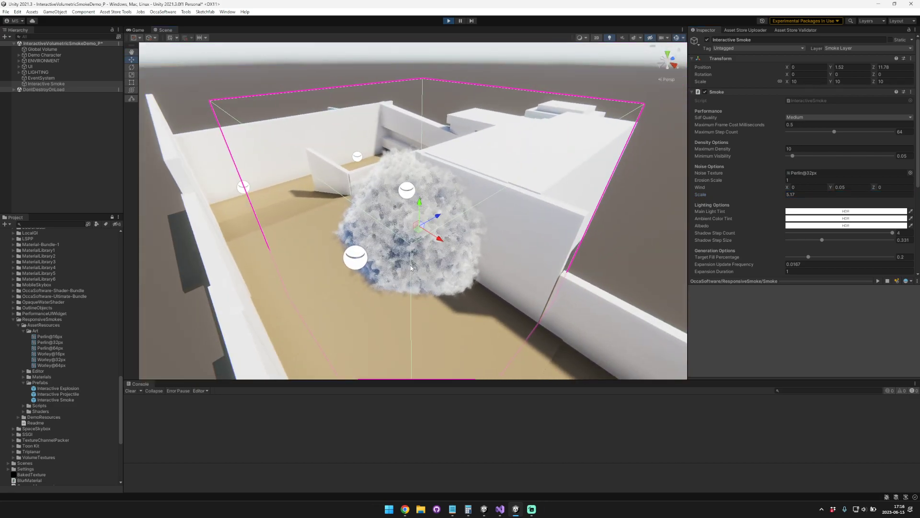
pyautogui.moveTo(731, 194); pyautogui.dragTo(717, 196)
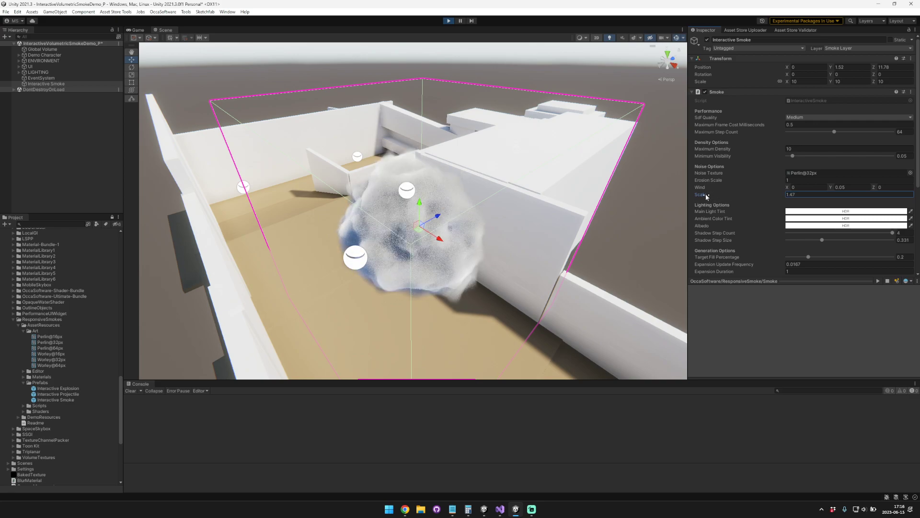
pyautogui.press('a')
pyautogui.moveTo(496, 195); pyautogui.dragTo(470, 202, button='right')
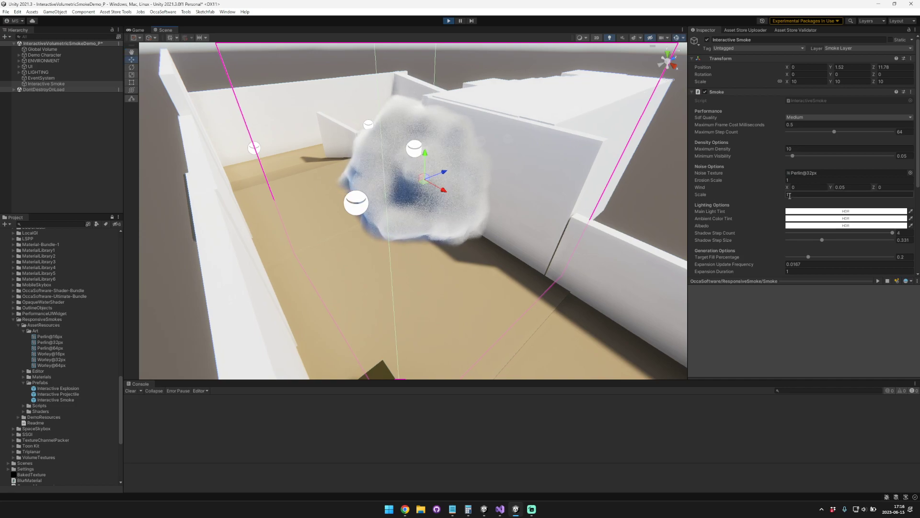
# Step: Compare the smoke with several noise Scale values, including 4 and 3, and set the Scale to 2
pyautogui.write('2')
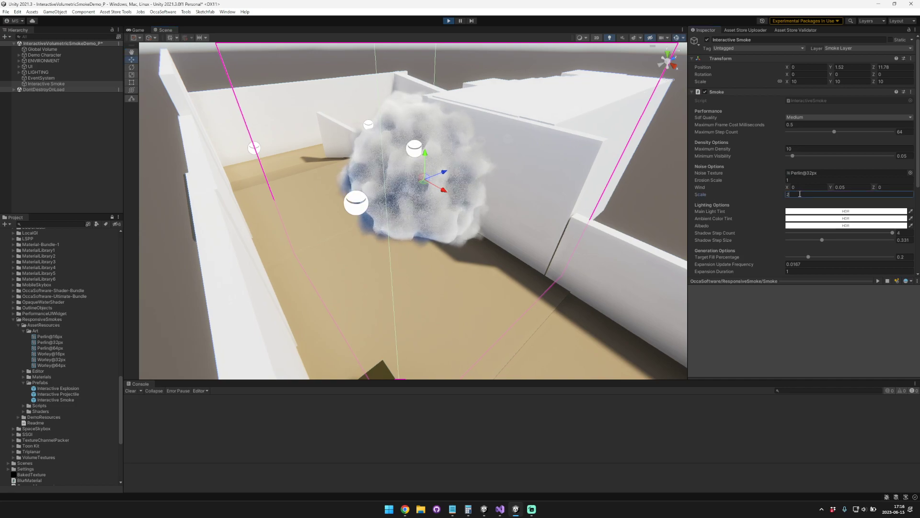
pyautogui.write('4')
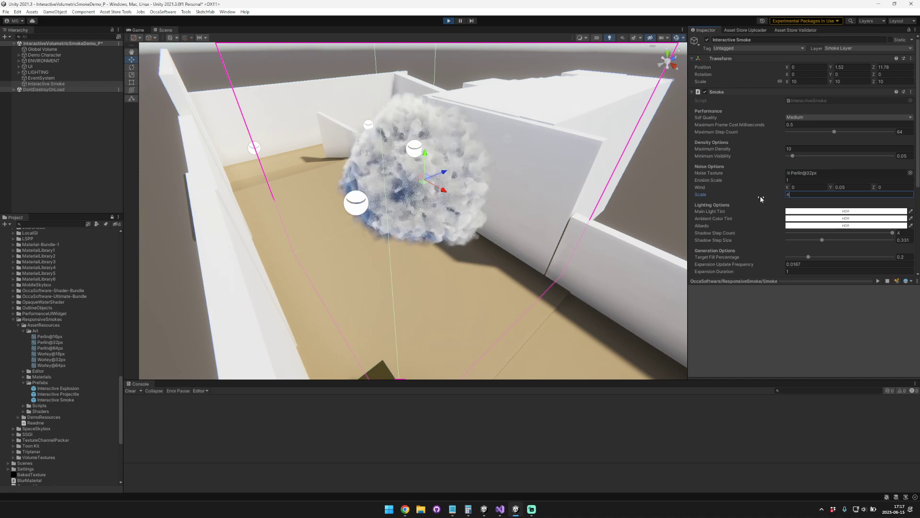
pyautogui.moveTo(817, 195); pyautogui.dragTo(741, 194)
pyautogui.write('3')
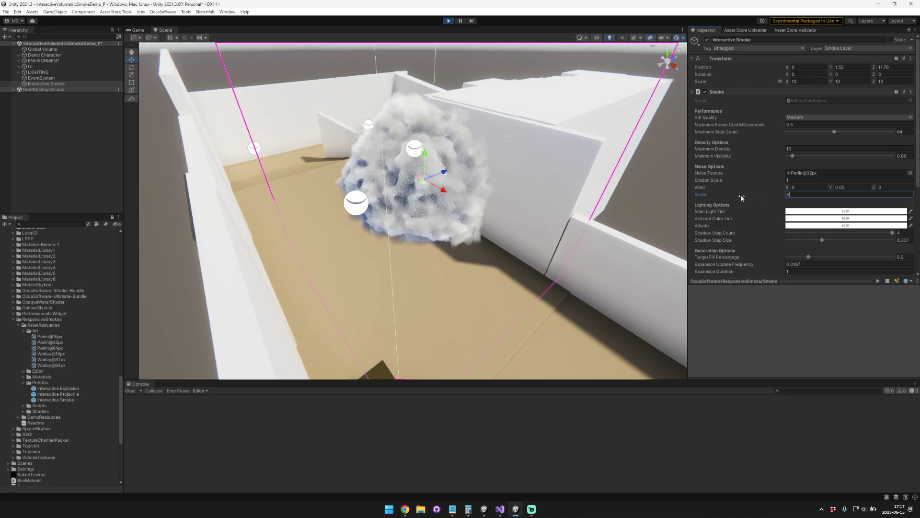
pyautogui.moveTo(803, 194); pyautogui.dragTo(745, 192)
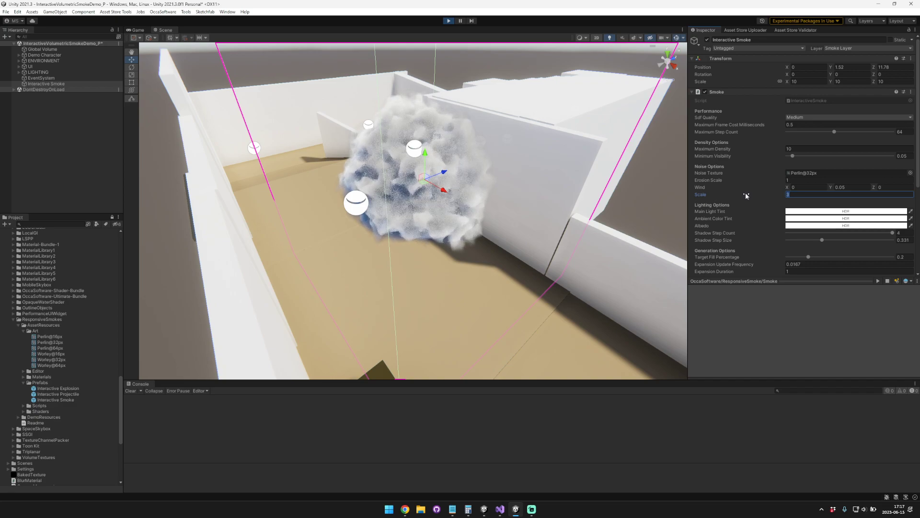
pyautogui.write('1')
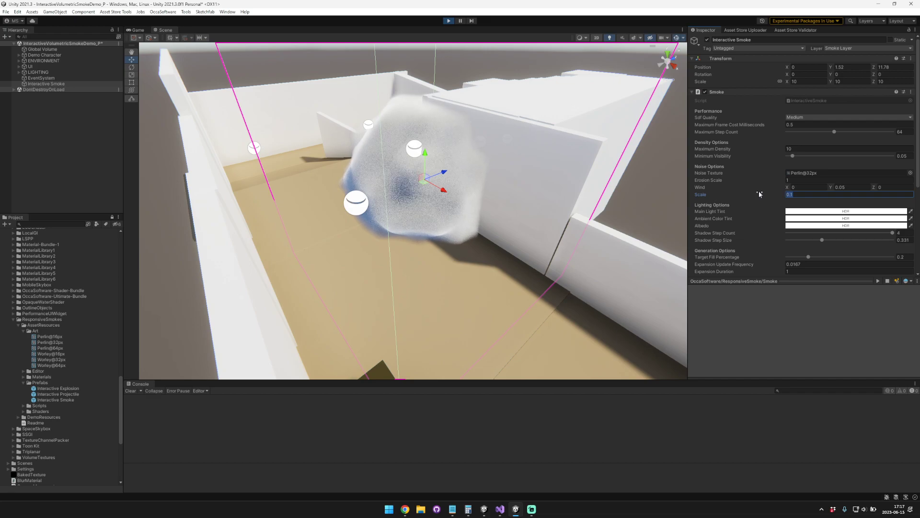
pyautogui.write('2')
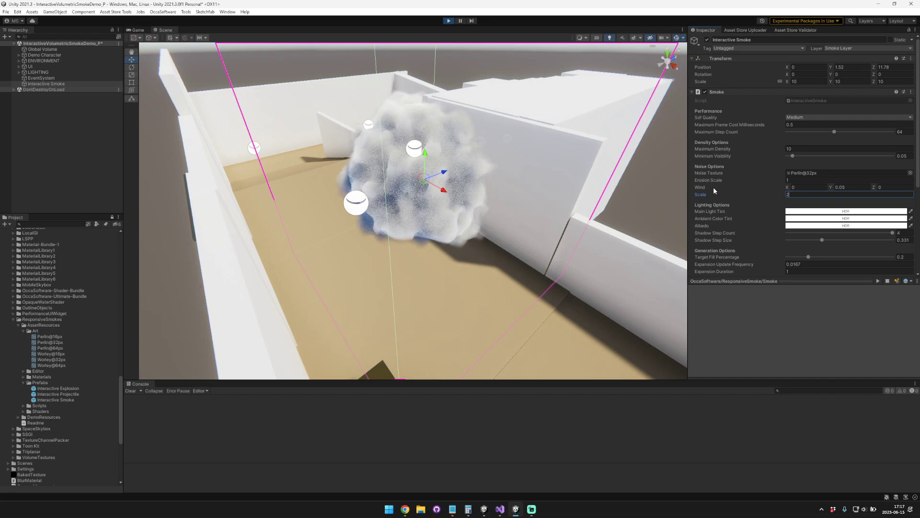
# Step: Deselect the smoke, switch to the Game view and fire several shots to see the smoke in play
pyautogui.click(95, 110)
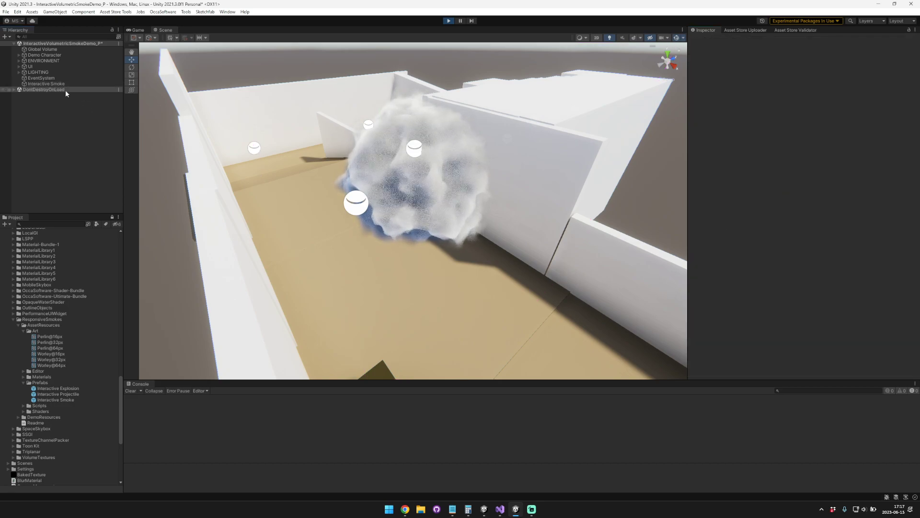
pyautogui.click(139, 30)
pyautogui.click(406, 209)
pyautogui.click(405, 210)
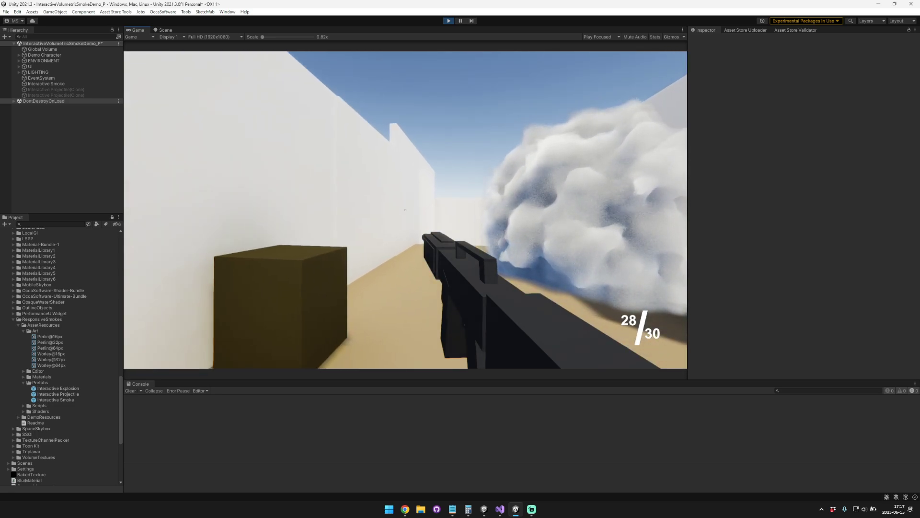
pyautogui.click(405, 209)
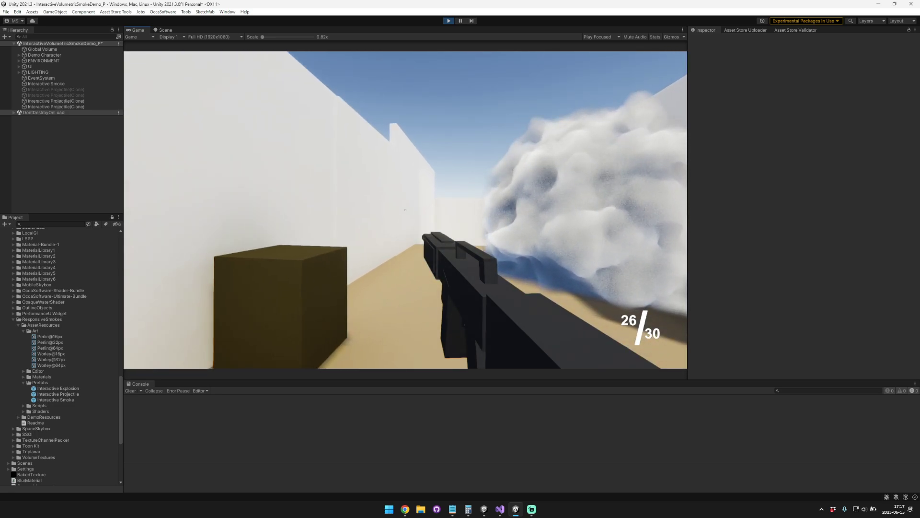
pyautogui.press('Escape')
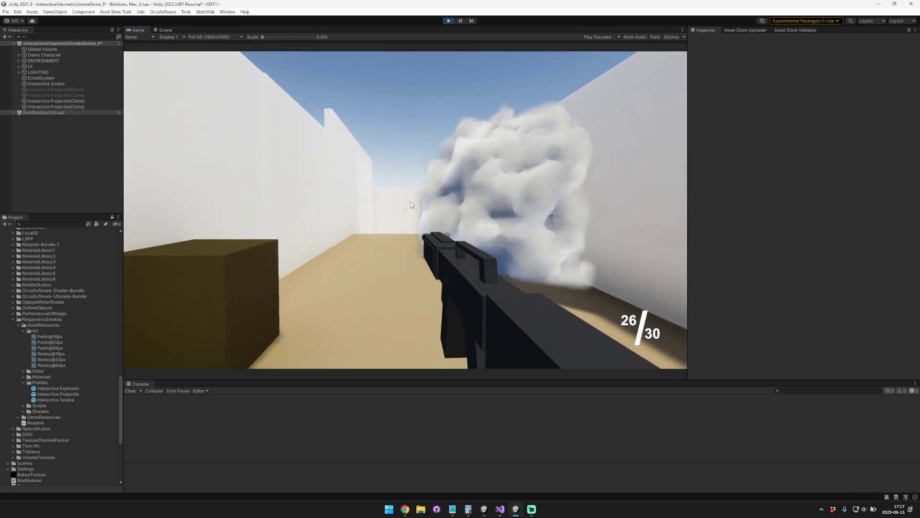
pyautogui.click(411, 205)
pyautogui.click(412, 204)
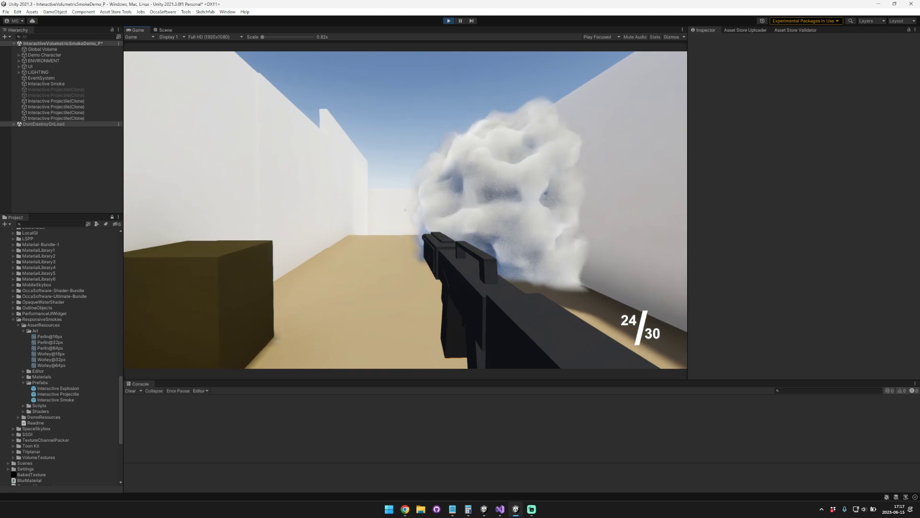
# Step: Fire the rest of the rifle's magazine into the smoke cloud from a distance to examine the bullet holes
pyautogui.click(405, 210)
pyautogui.click(405, 210)
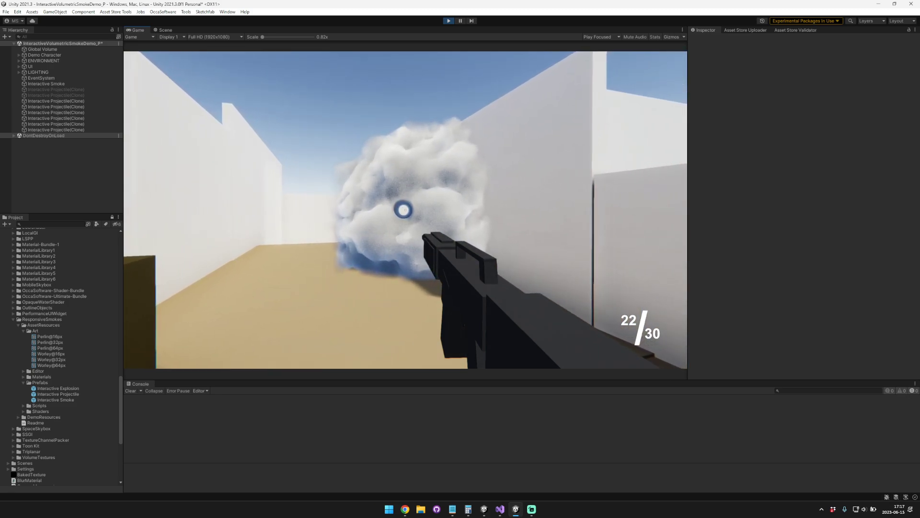
pyautogui.click(405, 209)
pyautogui.click(405, 210)
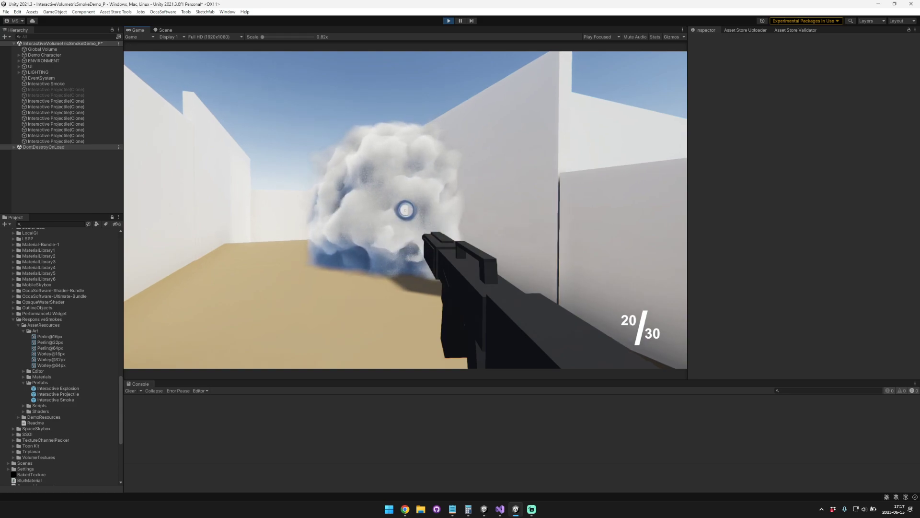
pyautogui.click(405, 210)
pyautogui.click(405, 209)
pyautogui.click(405, 209)
pyautogui.click(405, 209)
pyautogui.click(405, 209)
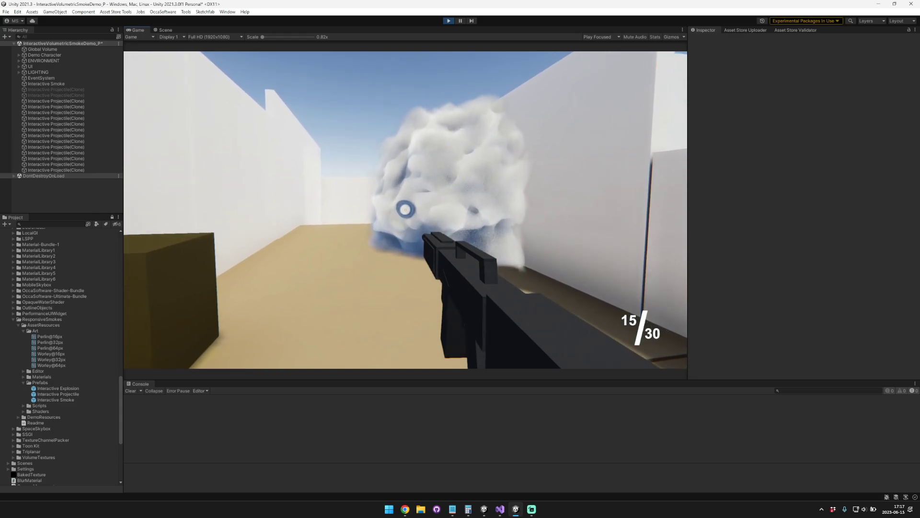
pyautogui.click(405, 210)
pyautogui.click(405, 209)
pyautogui.click(405, 209)
pyautogui.click(404, 210)
pyautogui.click(405, 210)
pyautogui.click(405, 209)
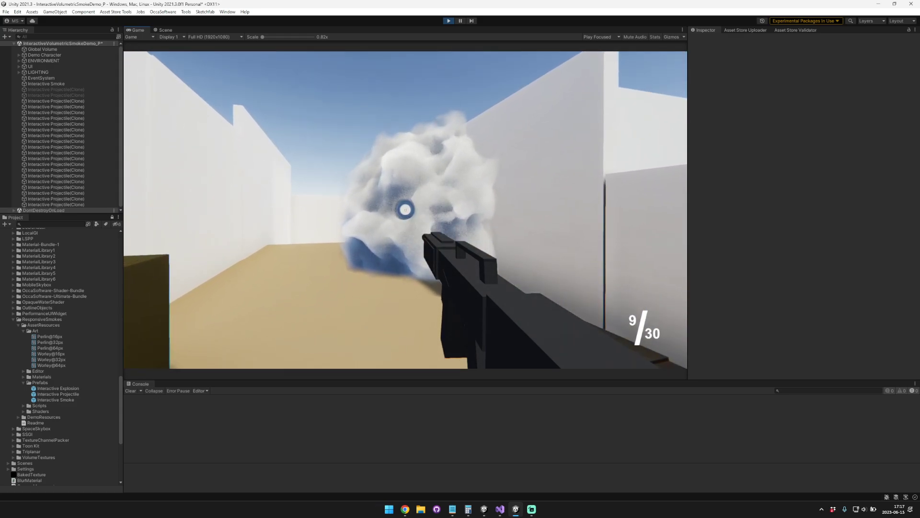
pyautogui.click(405, 210)
pyautogui.click(405, 209)
pyautogui.click(405, 209)
pyautogui.click(405, 209)
pyautogui.click(405, 209)
pyautogui.click(405, 210)
pyautogui.click(405, 210)
pyautogui.click(405, 209)
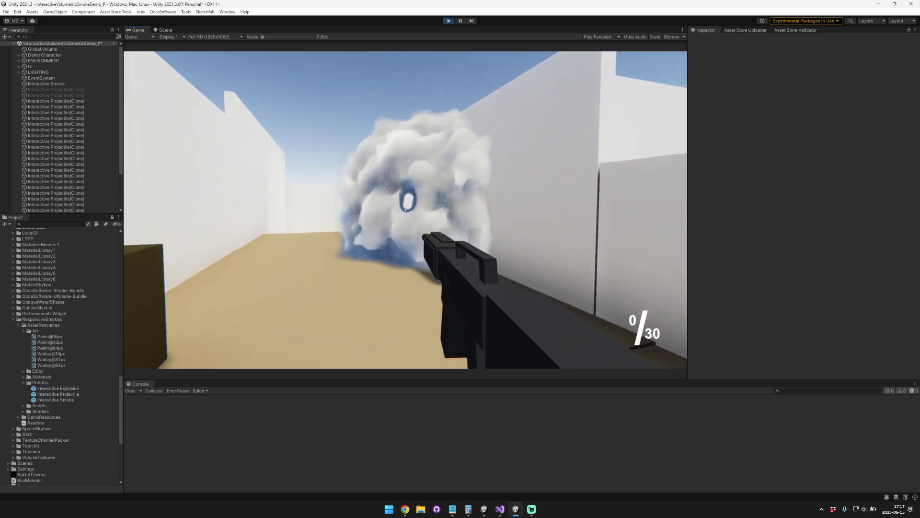
pyautogui.click(405, 209)
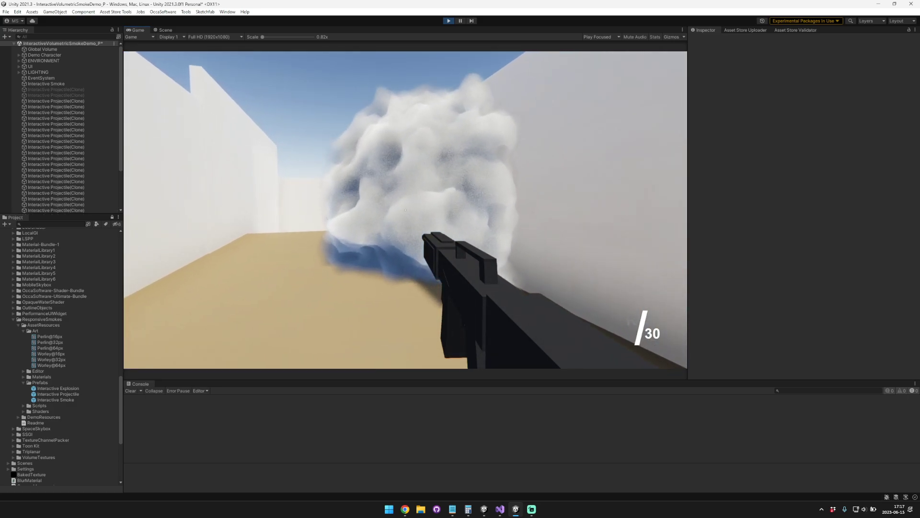
# Step: Reload the rifle, walk up to the smoke cloud and shoot through it at close range
pyautogui.press('w')
pyautogui.press('r')
pyautogui.click(404, 210)
pyautogui.click(405, 209)
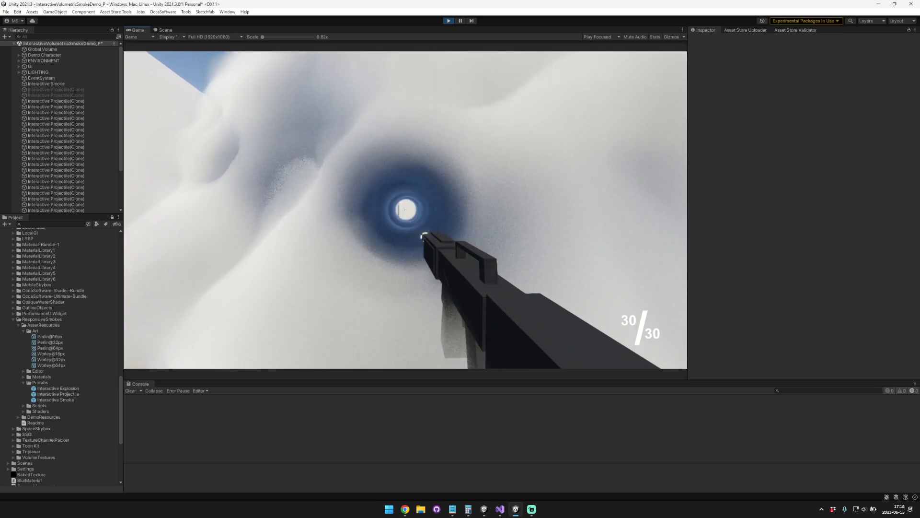
pyautogui.click(405, 209)
# Step: Walk inside the smoke cloud and fire repeatedly to examine the holes from within
pyautogui.click(405, 210)
pyautogui.click(405, 210)
pyautogui.press('w')
pyautogui.click(405, 209)
pyautogui.click(405, 209)
pyautogui.click(405, 209)
pyautogui.click(405, 209)
pyautogui.click(405, 209)
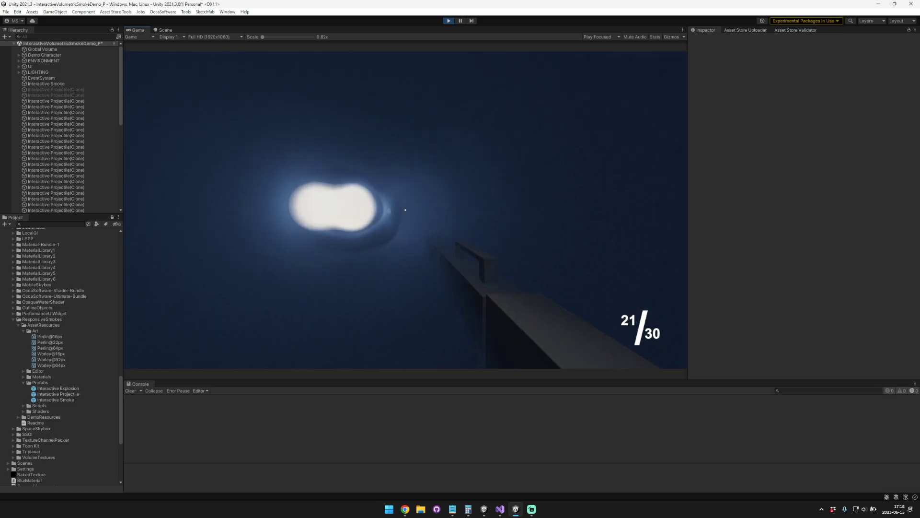
pyautogui.click(405, 210)
pyautogui.click(405, 209)
pyautogui.click(405, 210)
pyautogui.click(405, 209)
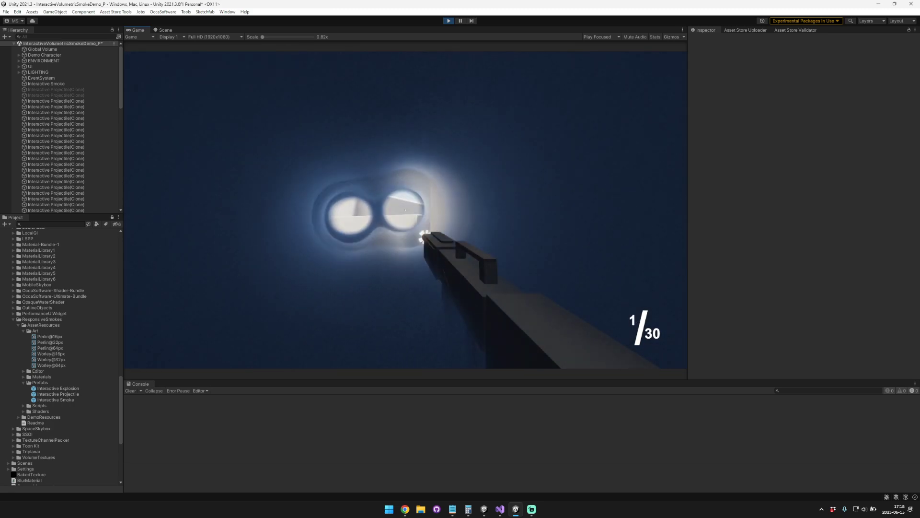
pyautogui.click(405, 210)
# Step: Equip the grenade, back out of the smoke and throw it at the cloud, then return to the rifle
pyautogui.press('2')
pyautogui.press('s')
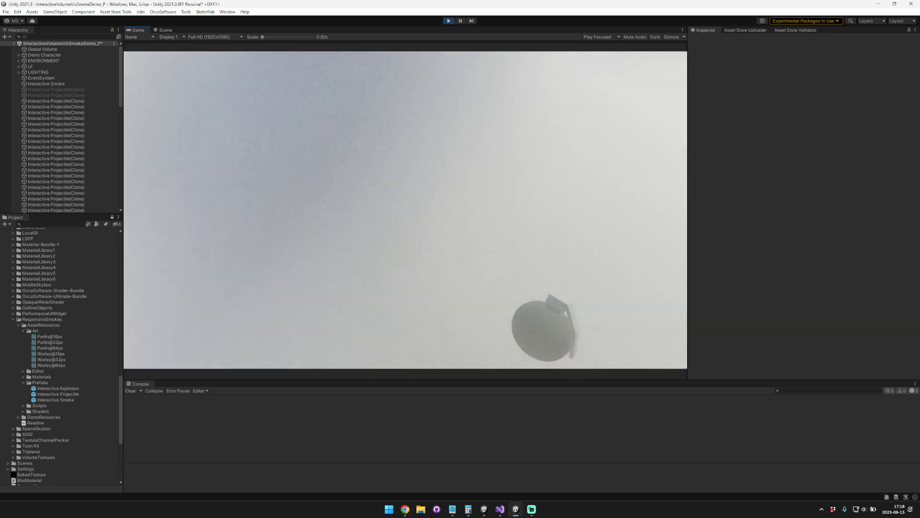
pyautogui.press('s')
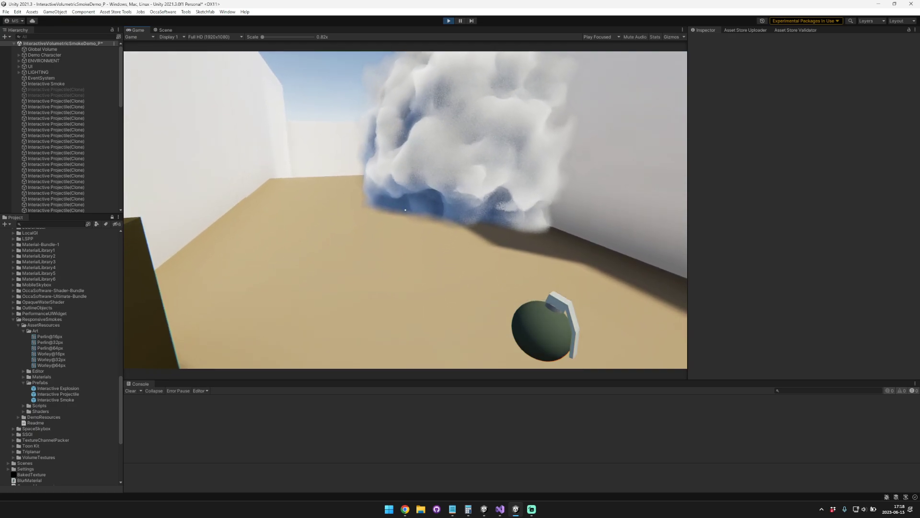
pyautogui.click(405, 209)
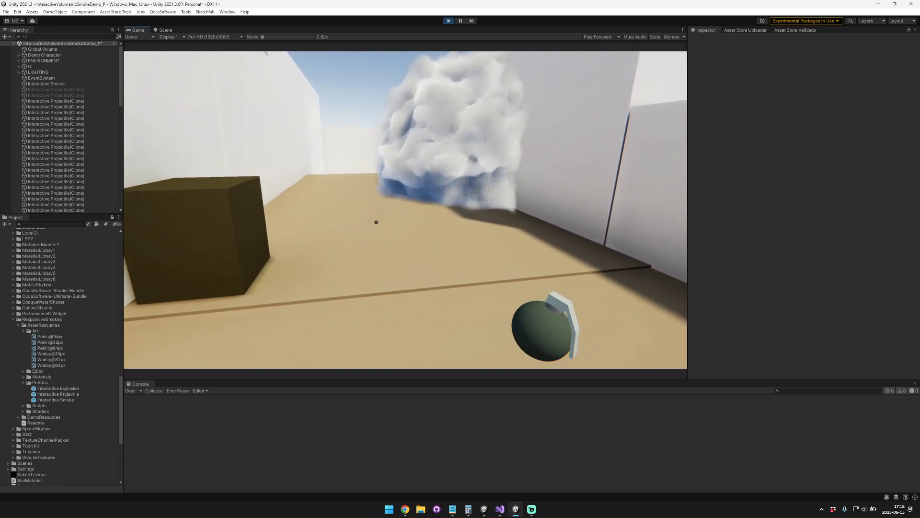
pyautogui.press('1')
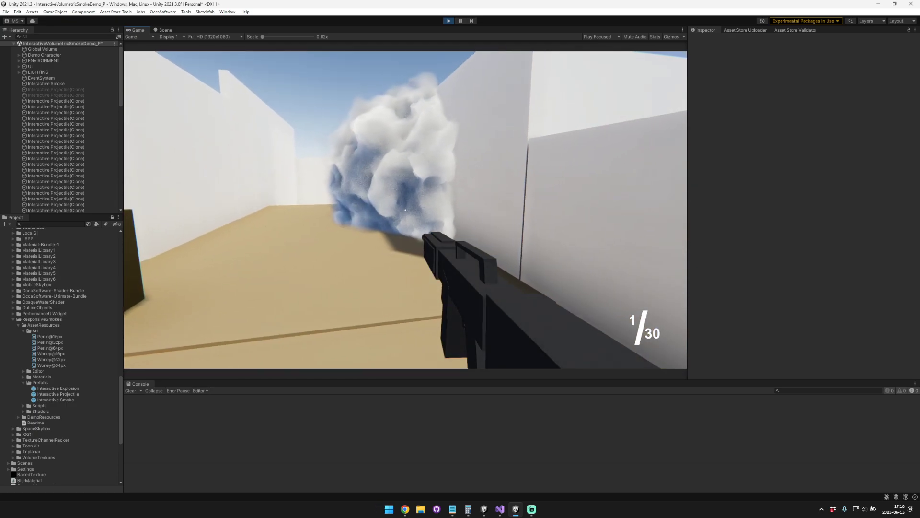
# Step: Alternate between grenade and rifle to test further explosions on the smoke, reloading the rifle in between
pyautogui.press('2')
pyautogui.press('1')
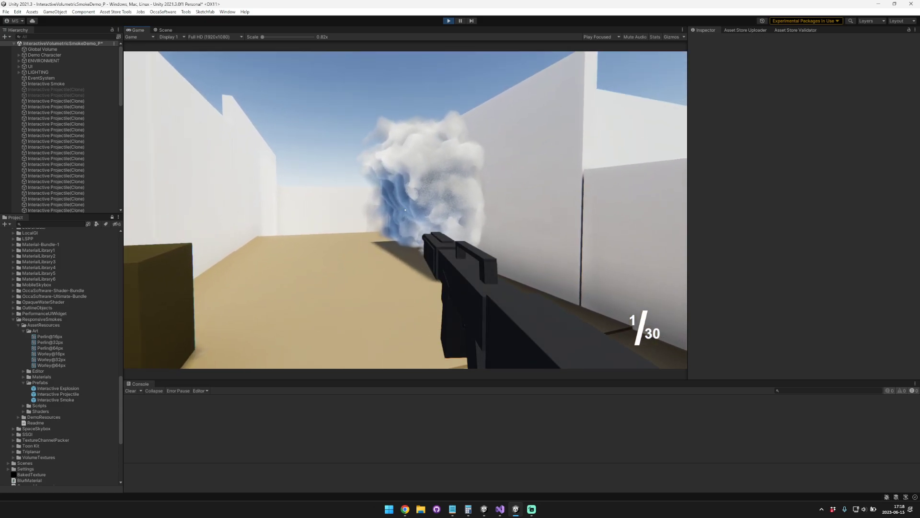
pyautogui.press('w')
pyautogui.press('r')
pyautogui.press('w')
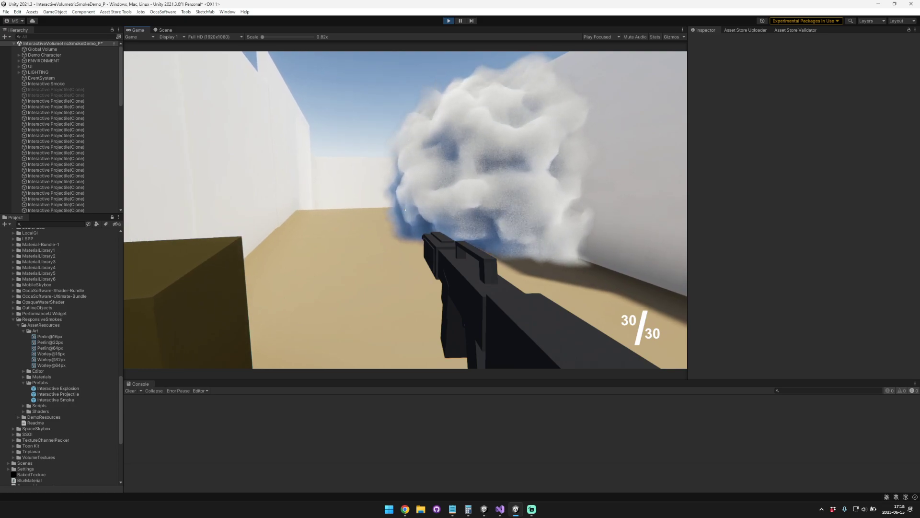
pyautogui.press('2')
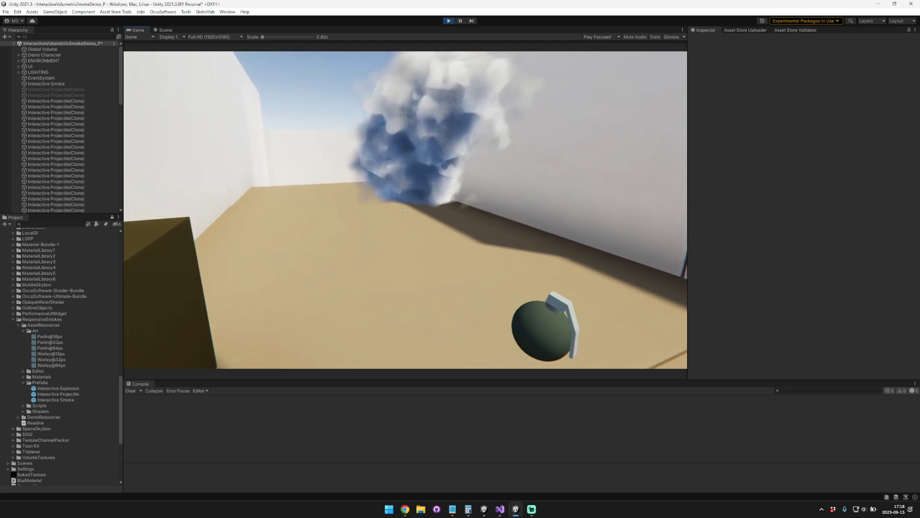
pyautogui.press('1')
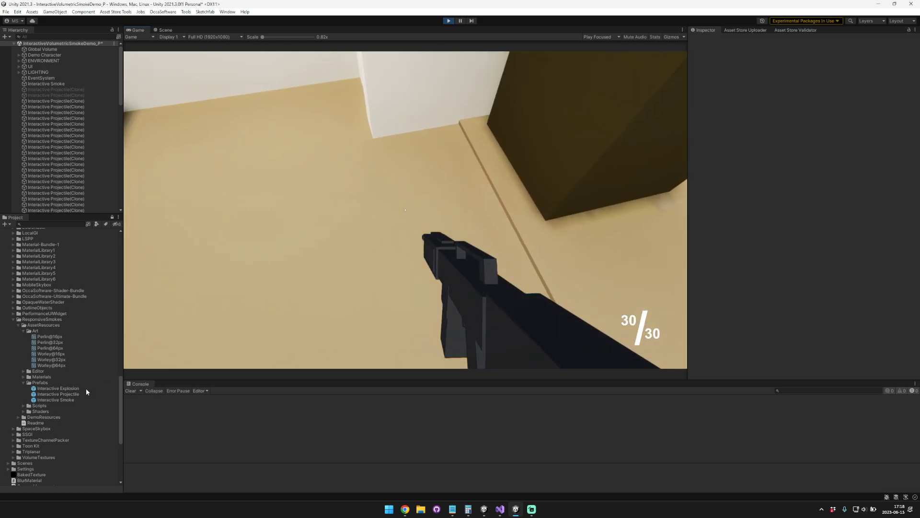
# Step: Inspect the Interactive Explosion prefab's settings and test a grenade and rifle fire on the smoke in the running game
pyautogui.click(85, 389)
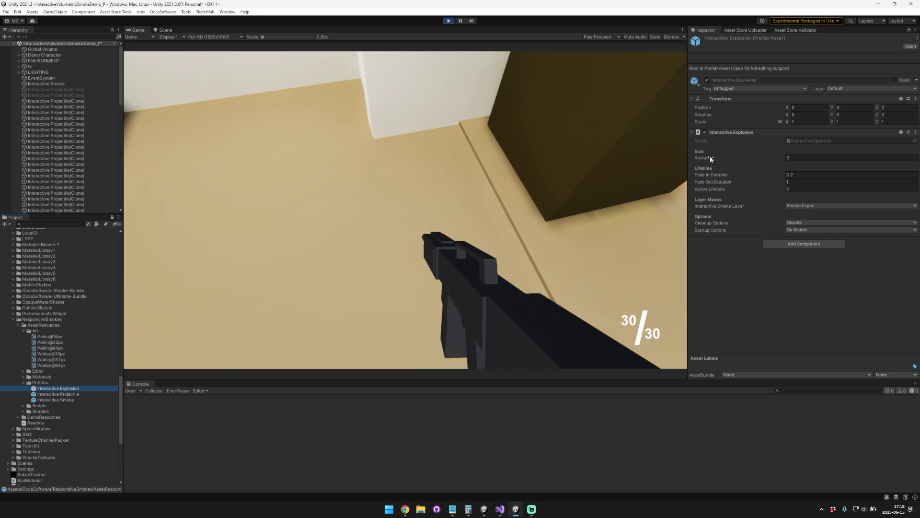
pyautogui.click(591, 185)
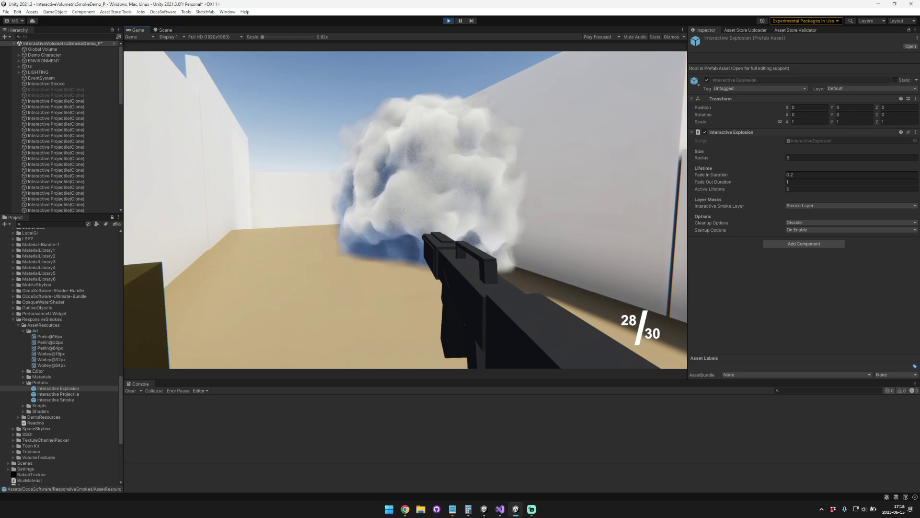
pyautogui.press('g')
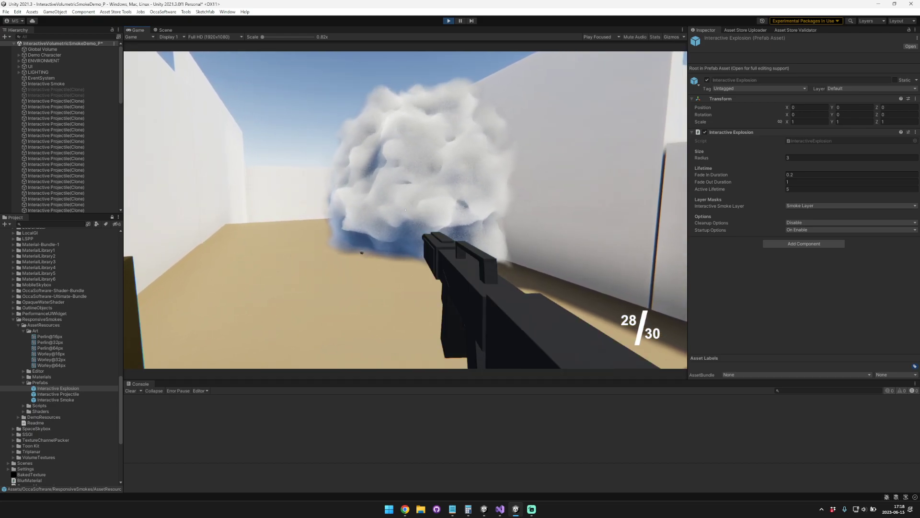
pyautogui.press('s')
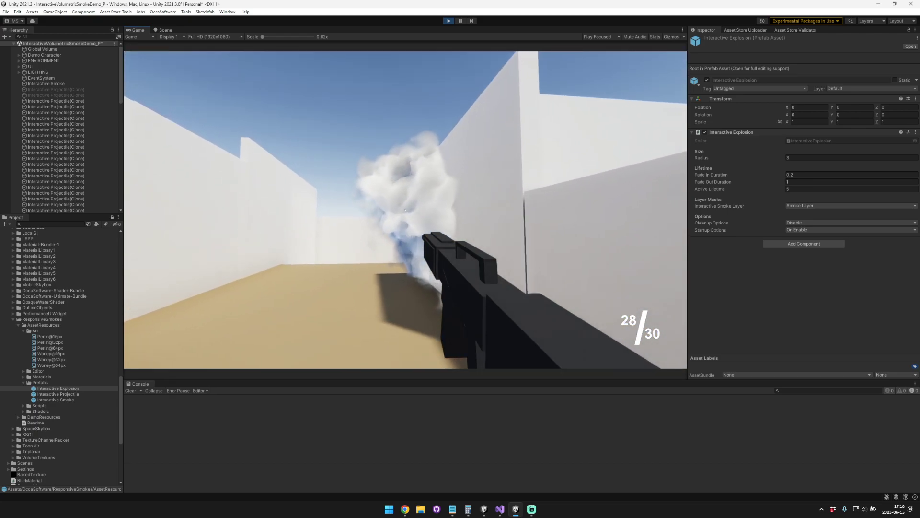
pyautogui.click(405, 210)
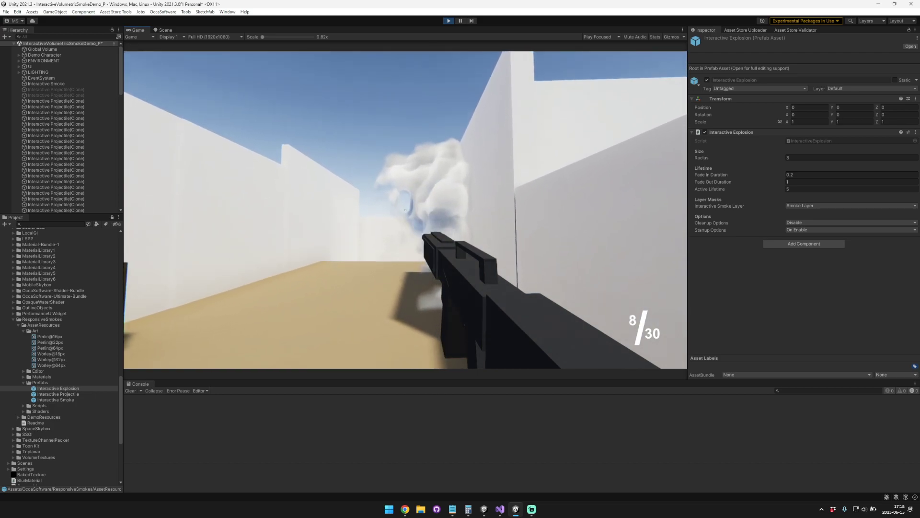
pyautogui.press('a')
pyautogui.press('Escape')
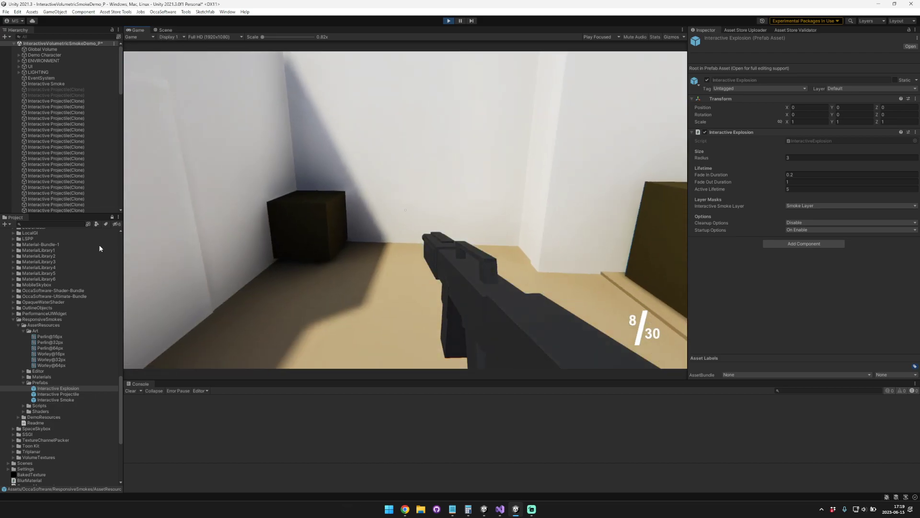
# Step: Try a Radius of 1 on the Interactive Projectile prefab and fire at the smoke, reloading once
pyautogui.click(90, 392)
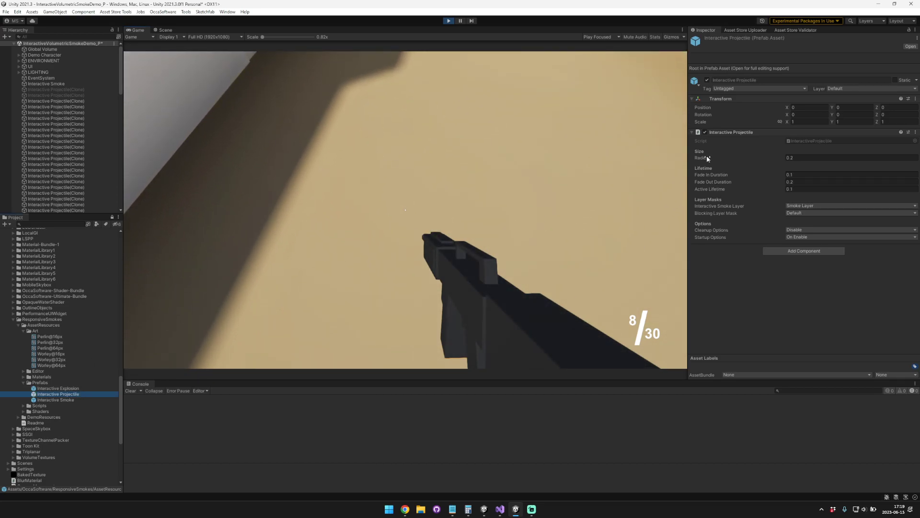
pyautogui.write('1')
pyautogui.click(619, 182)
pyautogui.click(406, 210)
pyautogui.click(406, 210)
pyautogui.click(405, 210)
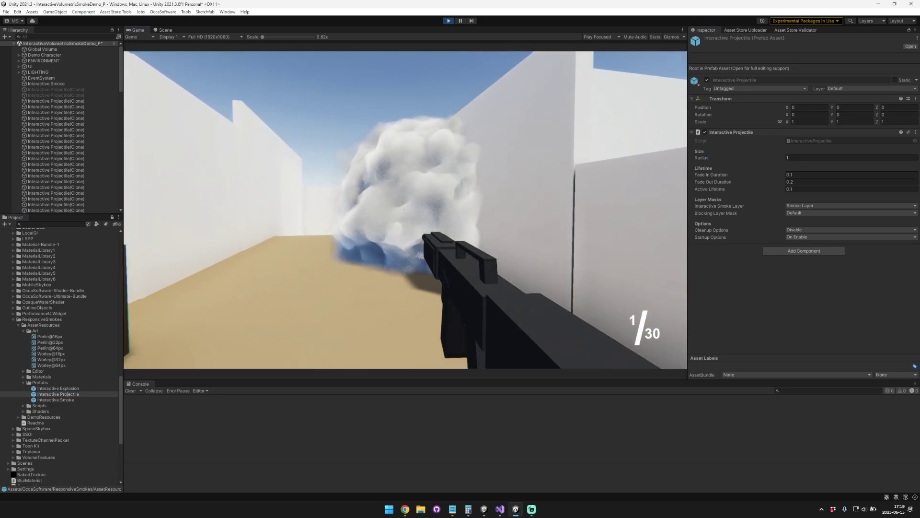
pyautogui.click(406, 210)
pyautogui.press('r')
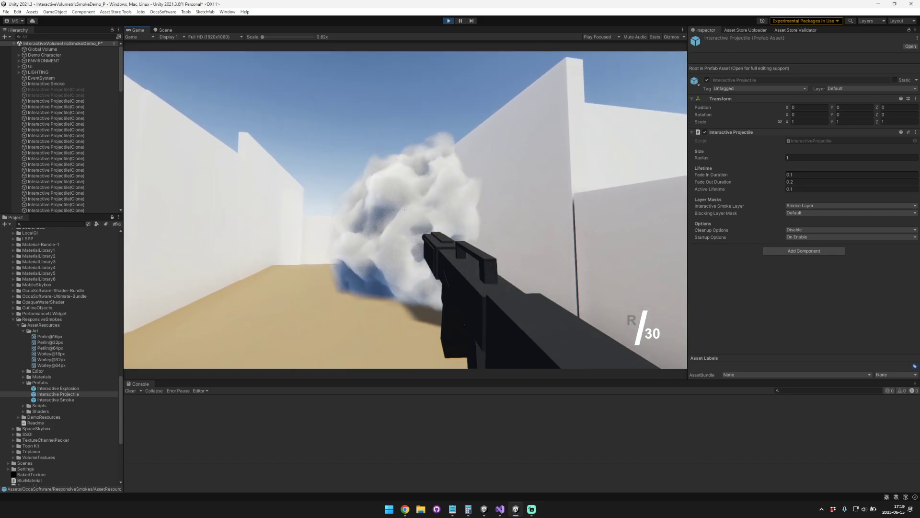
pyautogui.click(405, 210)
pyautogui.click(405, 210)
# Step: Try a Radius of 0.05 on the Interactive Projectile prefab and fire several shots into the smoke
pyautogui.press('Escape')
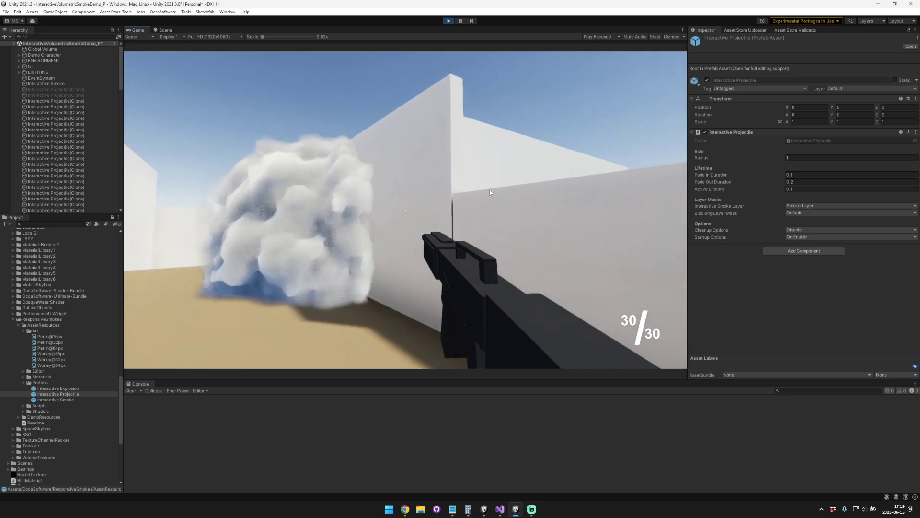
pyautogui.press('Return')
pyautogui.click(575, 187)
pyautogui.click(406, 210)
pyautogui.click(404, 207)
pyautogui.click(404, 207)
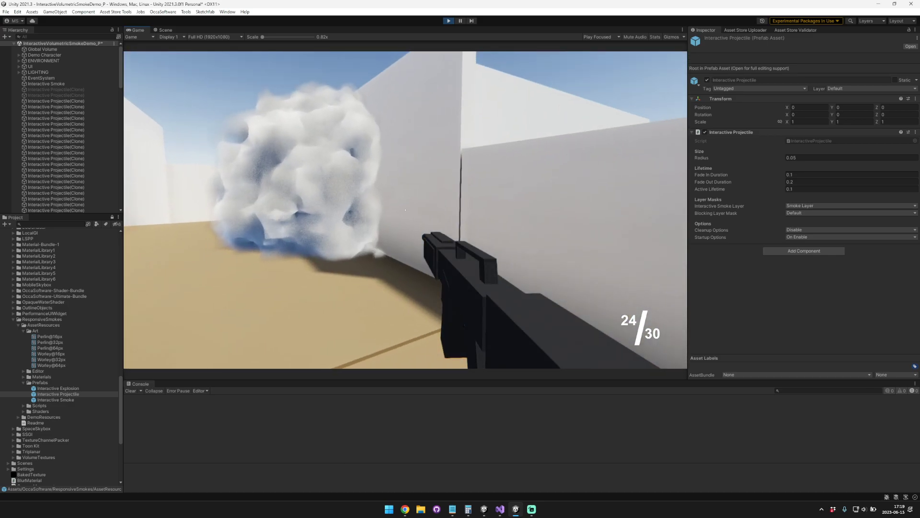
pyautogui.click(405, 209)
pyautogui.click(406, 210)
pyautogui.click(406, 210)
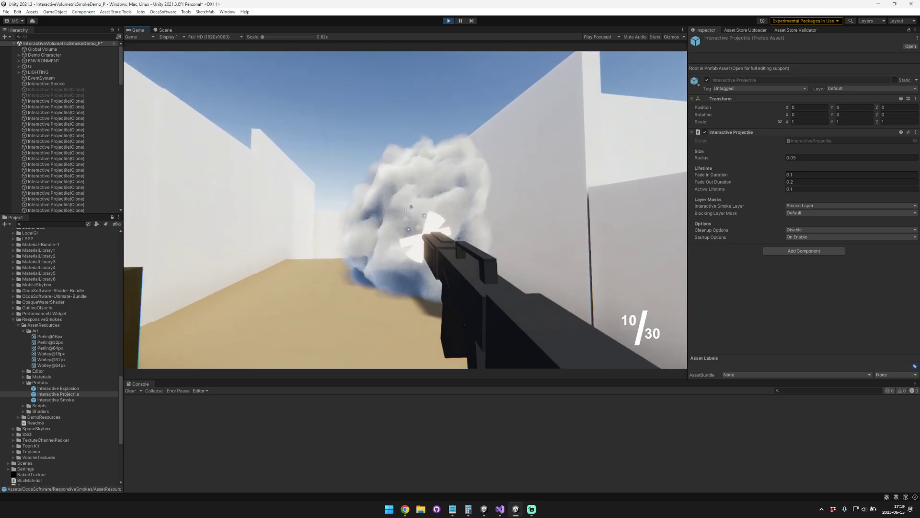
pyautogui.click(405, 210)
# Step: Set the Interactive Projectile prefab's Radius to 0.2, test it on the smoke with a reload, and release the game's cursor
pyautogui.press('Escape')
pyautogui.click(828, 159)
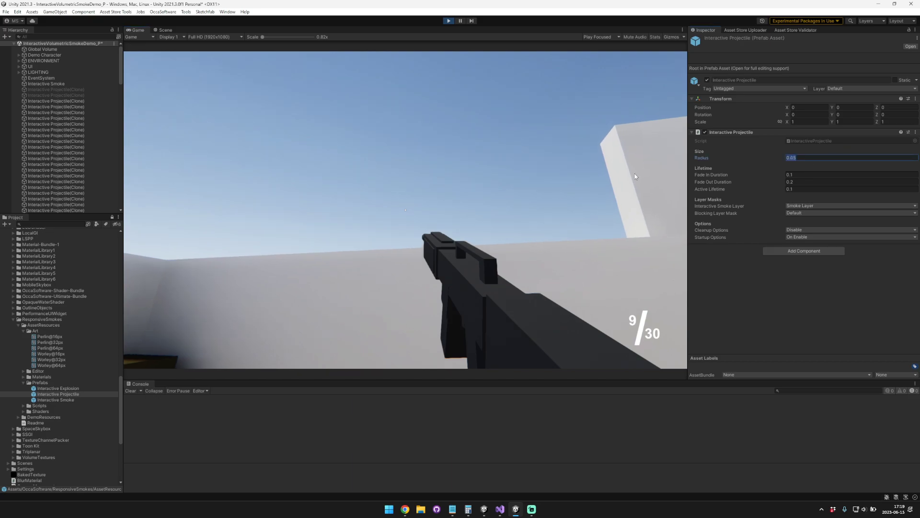
pyautogui.click(591, 180)
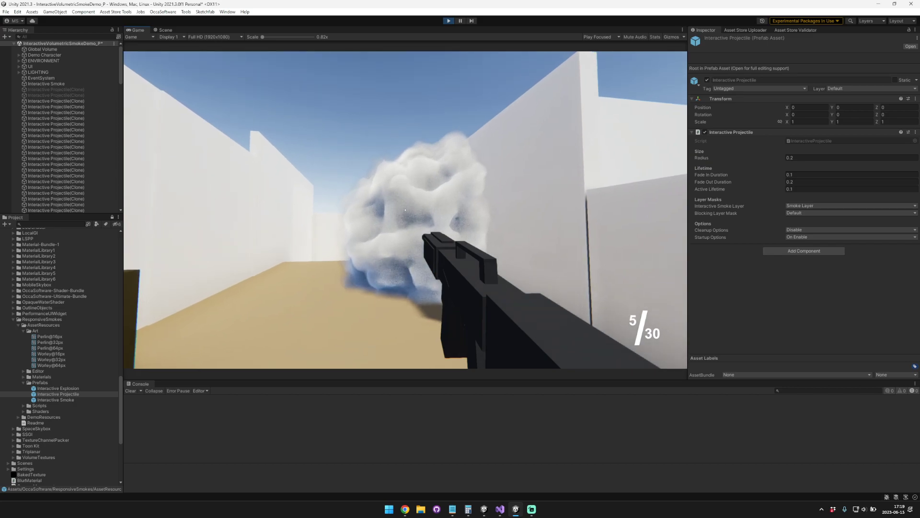
pyautogui.click(405, 210)
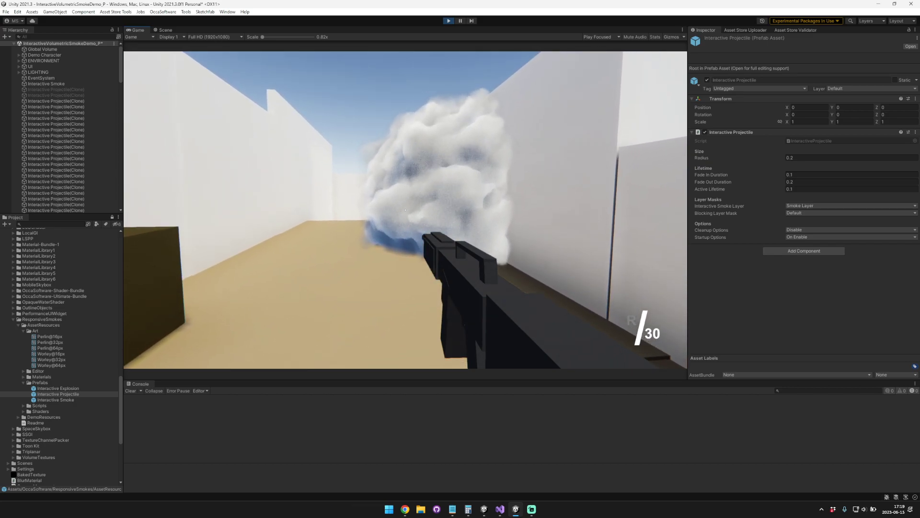
pyautogui.press('r')
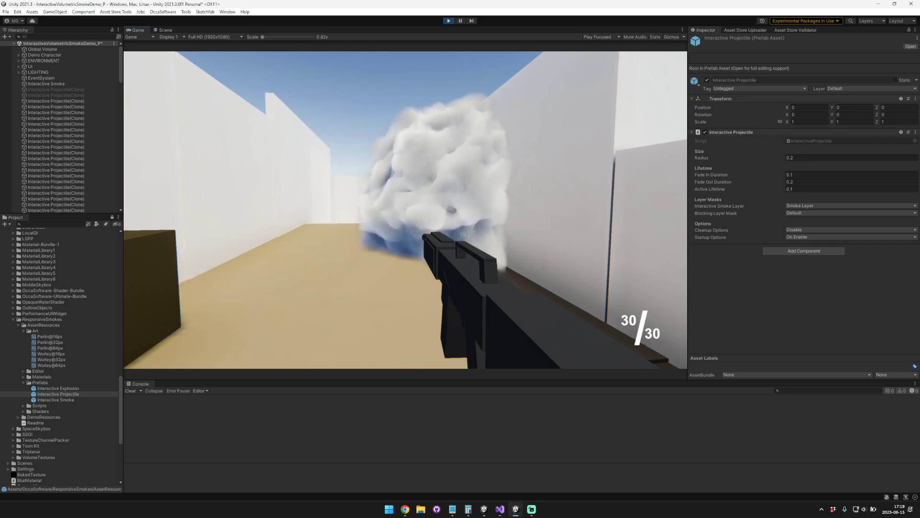
pyautogui.click(406, 210)
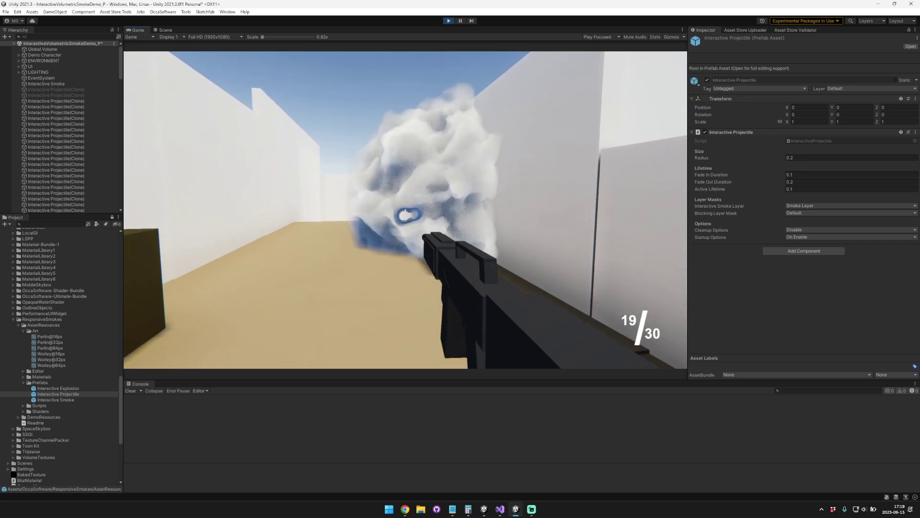
pyautogui.press('Escape')
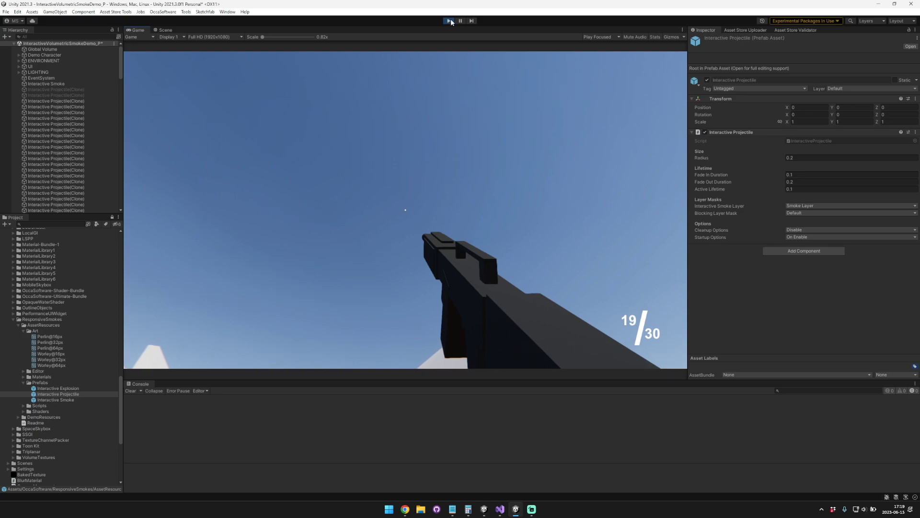
# Step: Switch from the running game to the scene view and select the Interactive Smoke object
pyautogui.click(460, 21)
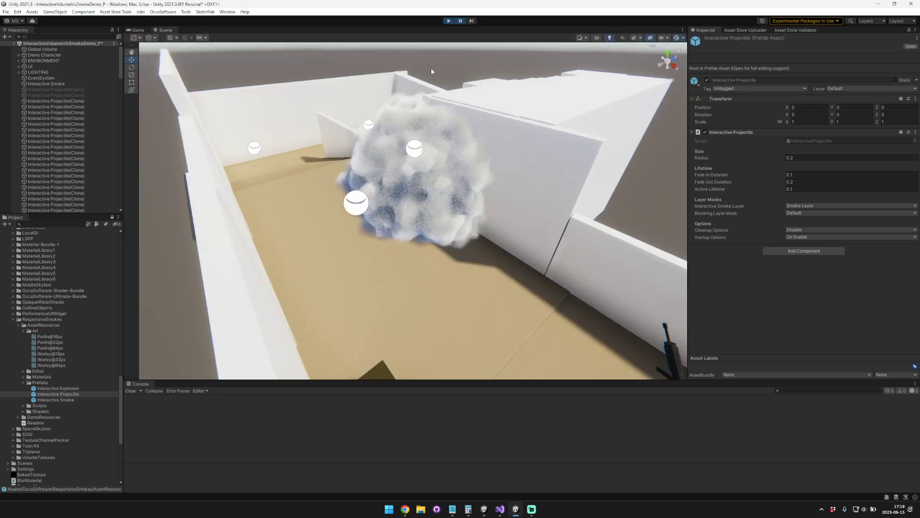
pyautogui.click(463, 20)
pyautogui.click(164, 31)
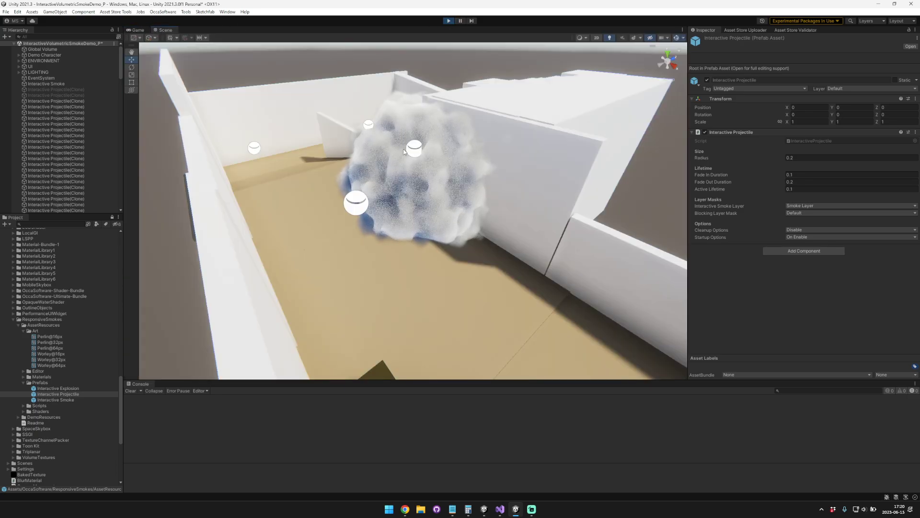
pyautogui.click(419, 189)
pyautogui.click(453, 212)
pyautogui.click(411, 147)
pyautogui.click(399, 120)
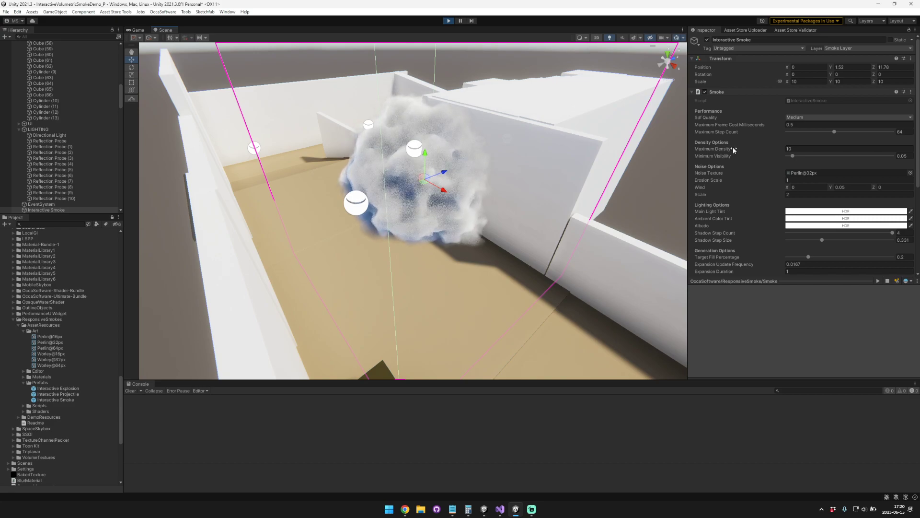
# Step: Try a Fade In Duration of 5 on the Interactive Smoke and regenerate it
pyautogui.scroll(-3, 777, 260)
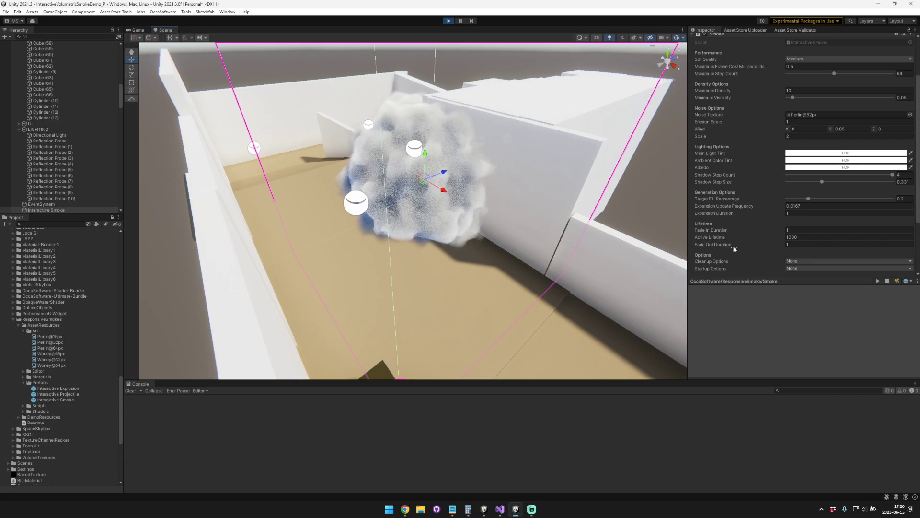
pyautogui.scroll(-1, 715, 251)
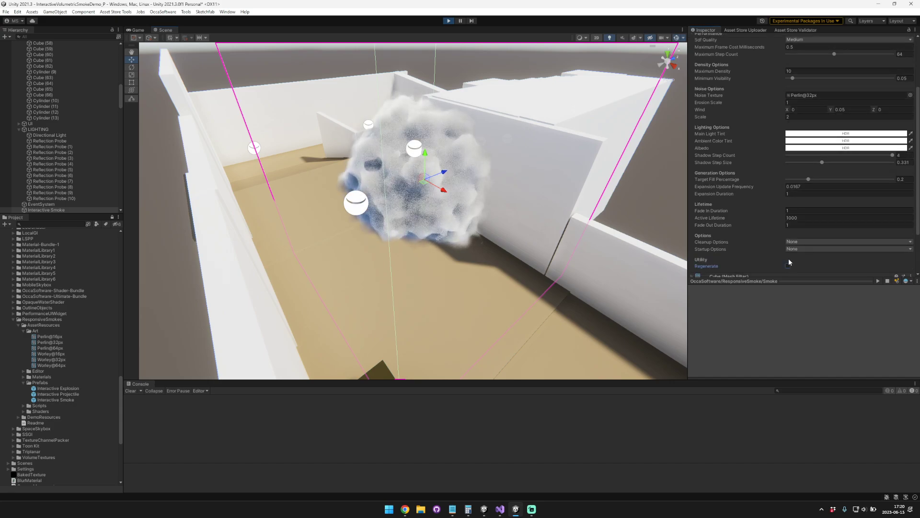
pyautogui.click(808, 210)
pyautogui.write('5')
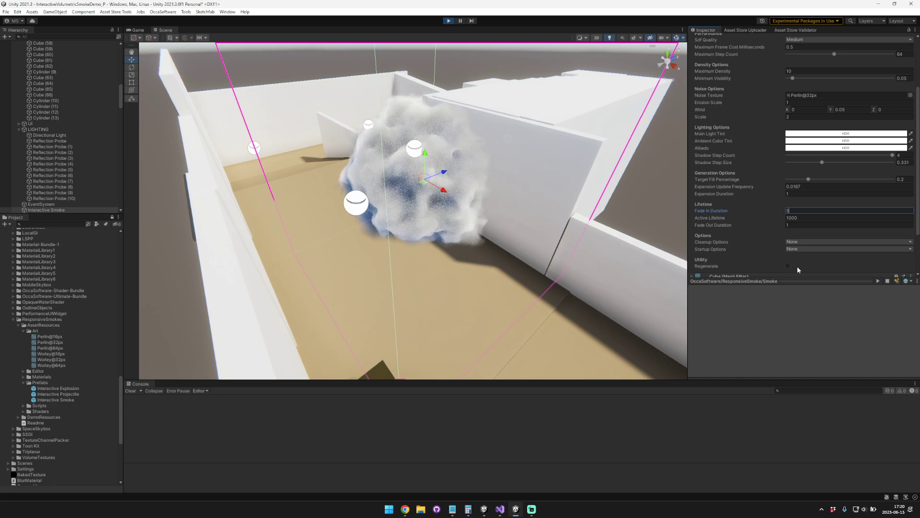
pyautogui.click(788, 266)
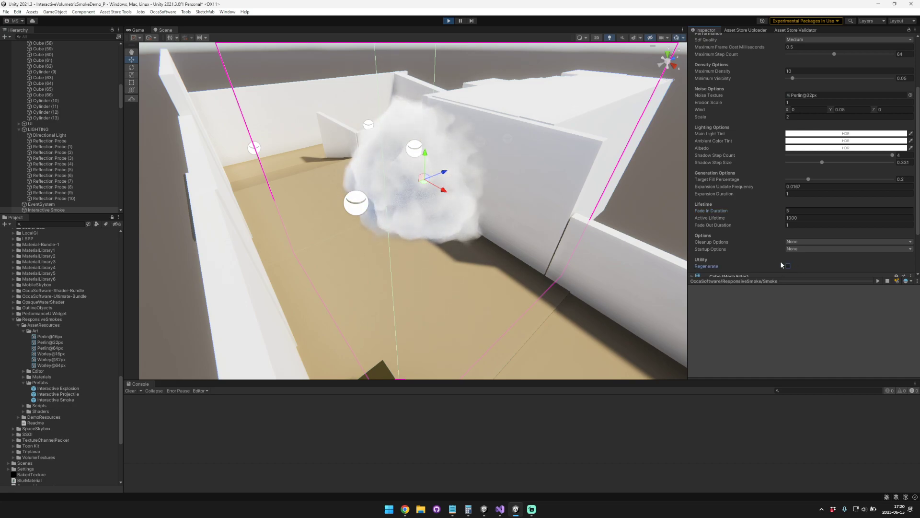
# Step: Try a Fade In Duration of 20 on the smoke, regenerate it and watch it from a shifted viewpoint
pyautogui.click(794, 211)
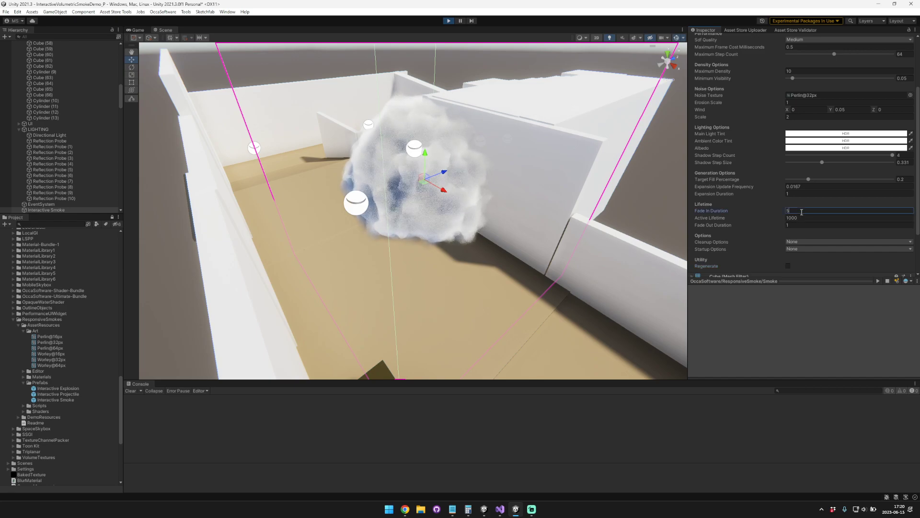
pyautogui.write('20')
pyautogui.click(788, 266)
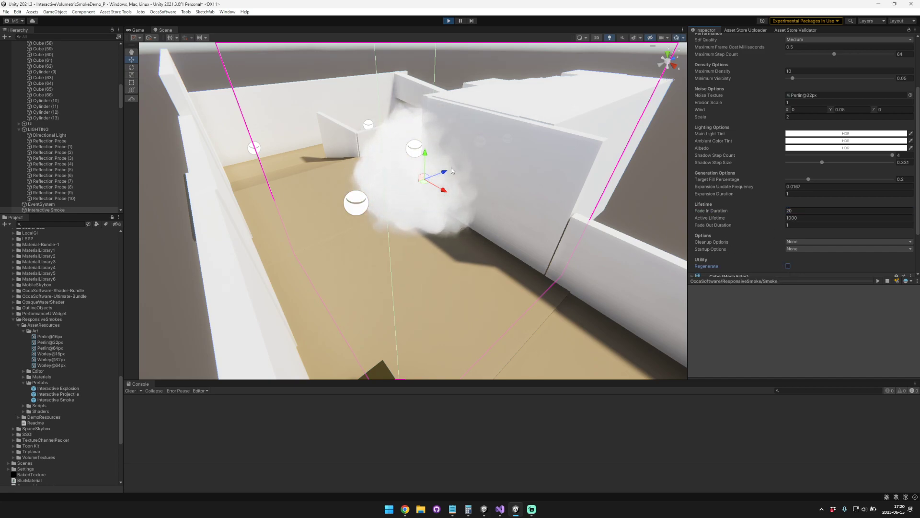
pyautogui.moveTo(490, 173); pyautogui.dragTo(465, 157, button='right')
pyautogui.press('d')
pyautogui.press('a')
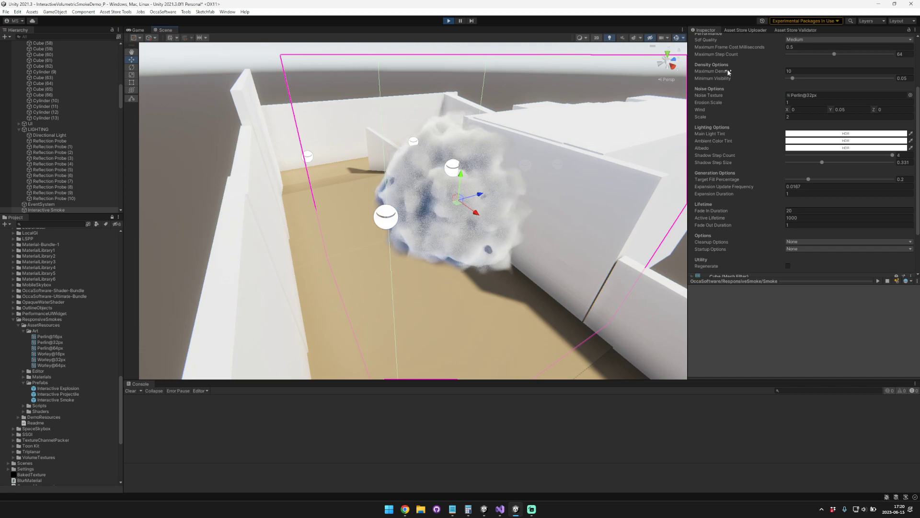
# Step: Set the smoke's Fade In Duration to 1 and regenerate it
pyautogui.click(816, 209)
pyautogui.write('1')
pyautogui.click(788, 266)
pyautogui.scroll(2, 776, 173)
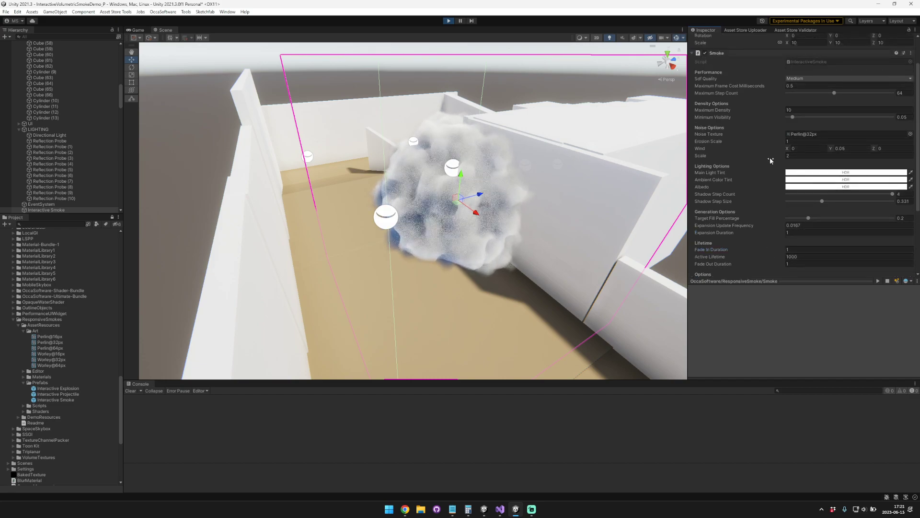
# Step: Set the smoke's Sdf Quality to Low and its Erosion Scale to 0
pyautogui.click(712, 78)
pyautogui.click(806, 79)
pyautogui.click(718, 81)
pyautogui.click(712, 93)
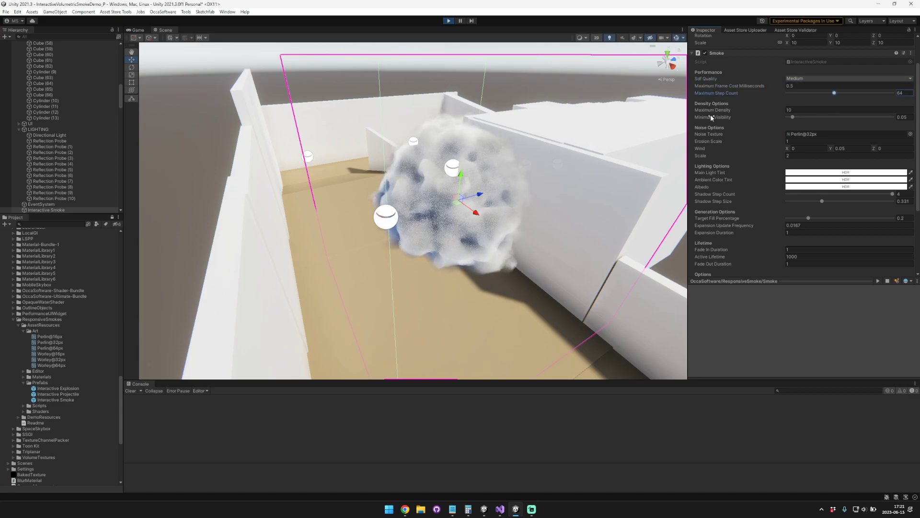
pyautogui.click(714, 78)
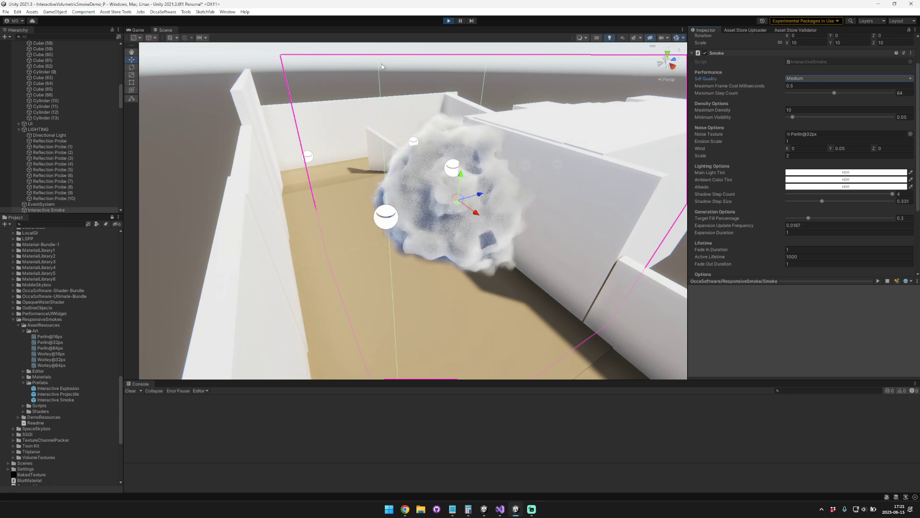
pyautogui.click(819, 78)
pyautogui.click(819, 85)
pyautogui.scroll(-2, 789, 246)
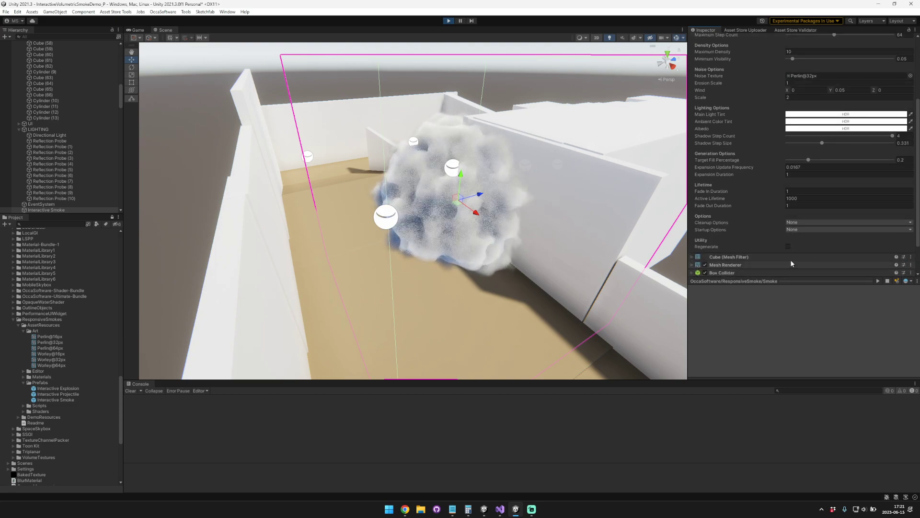
pyautogui.keyDown('alt'); pyautogui.moveTo(524, 156); pyautogui.dragTo(485, 155); pyautogui.keyUp('alt')
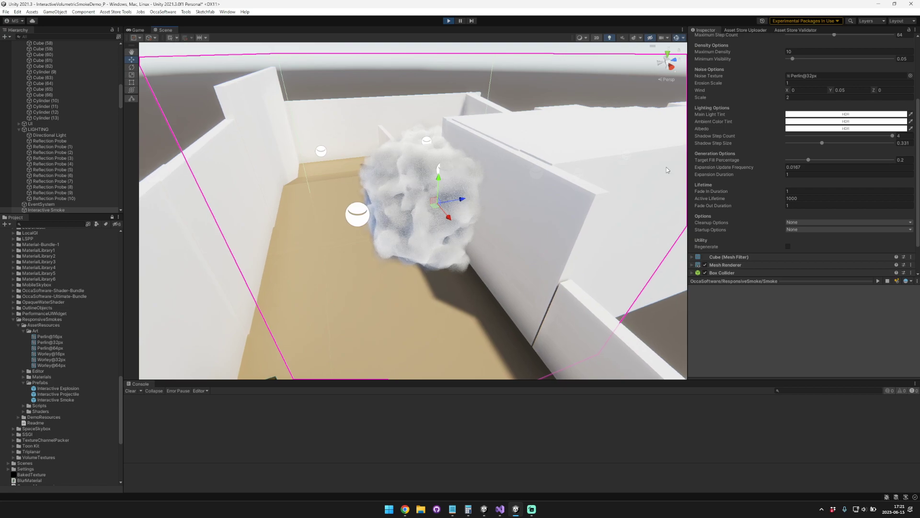
pyautogui.moveTo(764, 85); pyautogui.dragTo(755, 84)
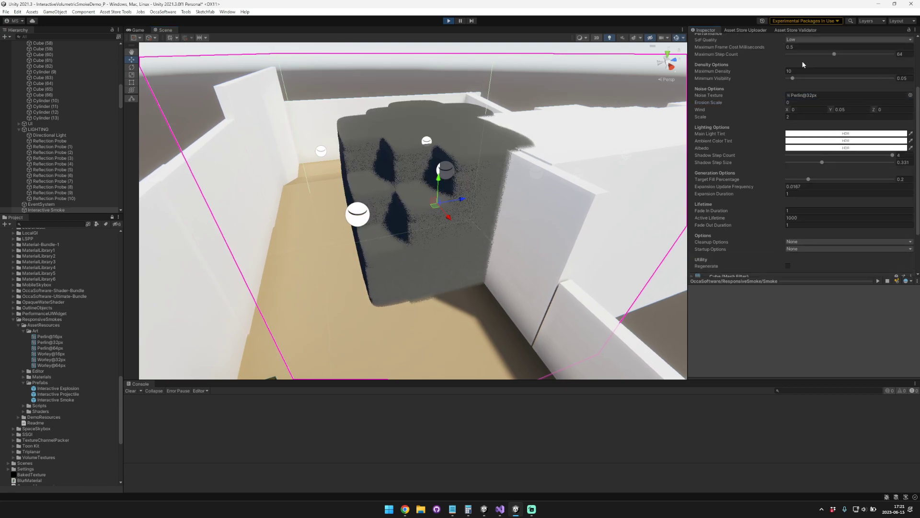
# Step: Try the smoke's Sdf Quality at High and at Medium, regenerating the smoke each time
pyautogui.scroll(-2, 781, 189)
pyautogui.click(788, 207)
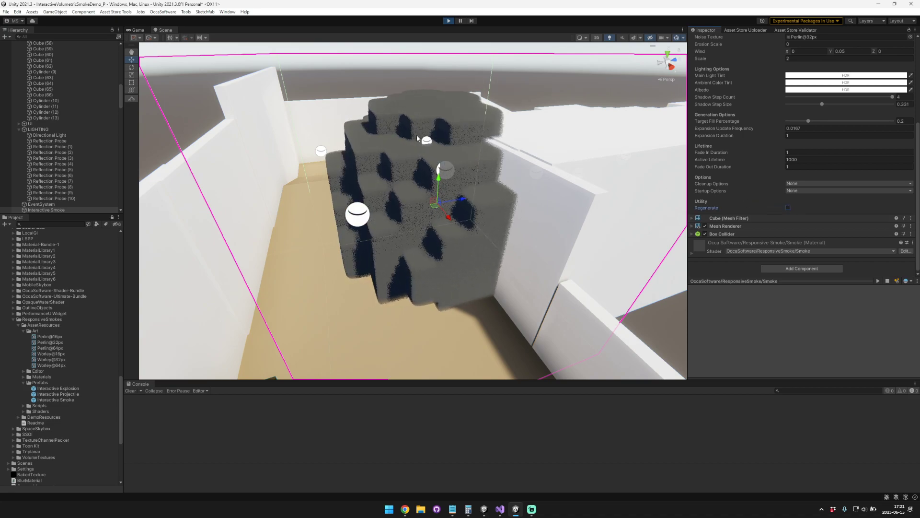
pyautogui.scroll(1, 792, 77)
pyautogui.scroll(3, 792, 76)
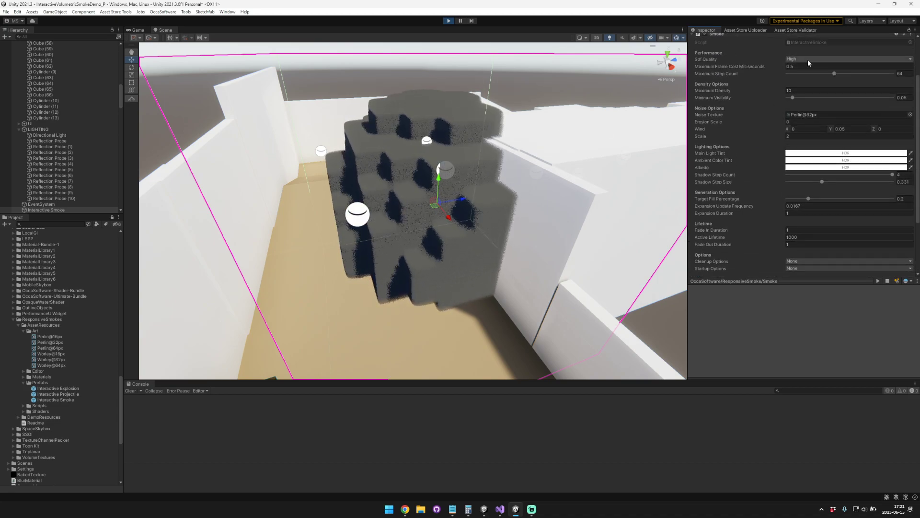
pyautogui.click(807, 59)
pyautogui.click(808, 76)
pyautogui.scroll(-4, 763, 109)
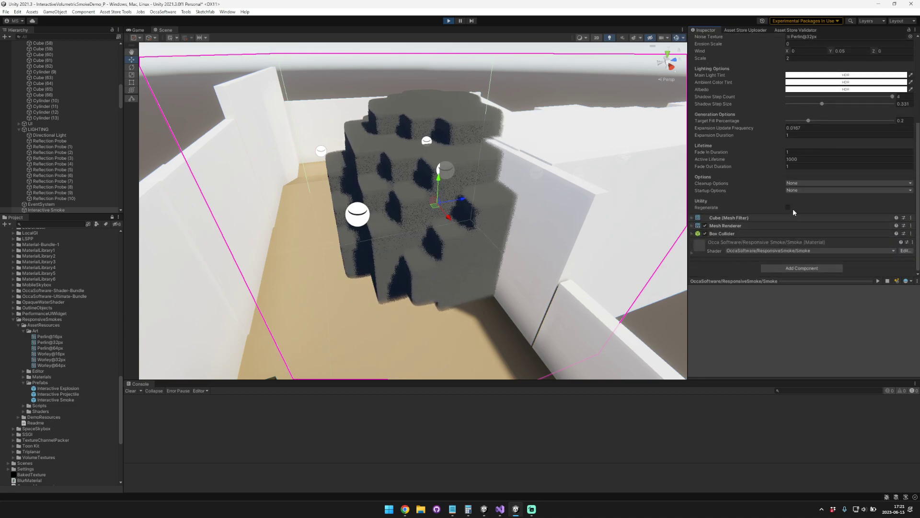
pyautogui.click(788, 208)
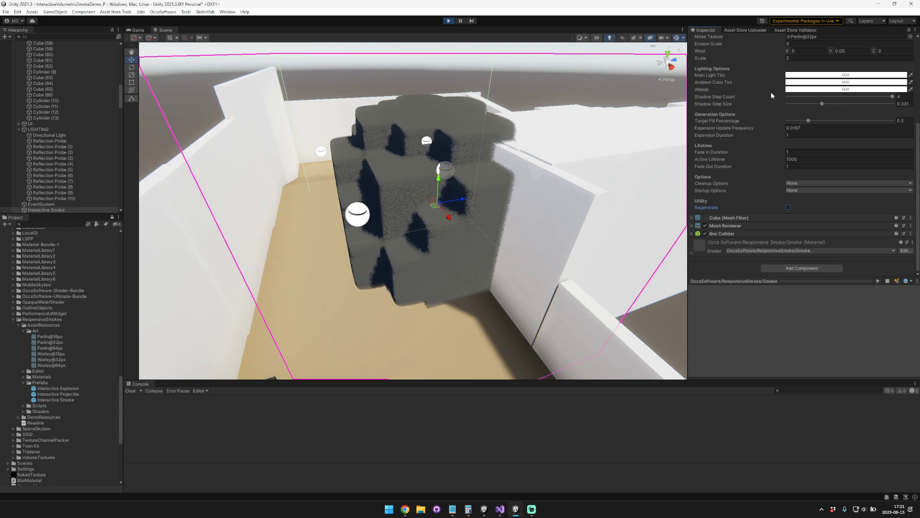
# Step: Set the smoke's Sdf Quality to High with a regeneration, and its Maximum Frame Cost Milliseconds to 5
pyautogui.scroll(6, 774, 90)
pyautogui.click(800, 98)
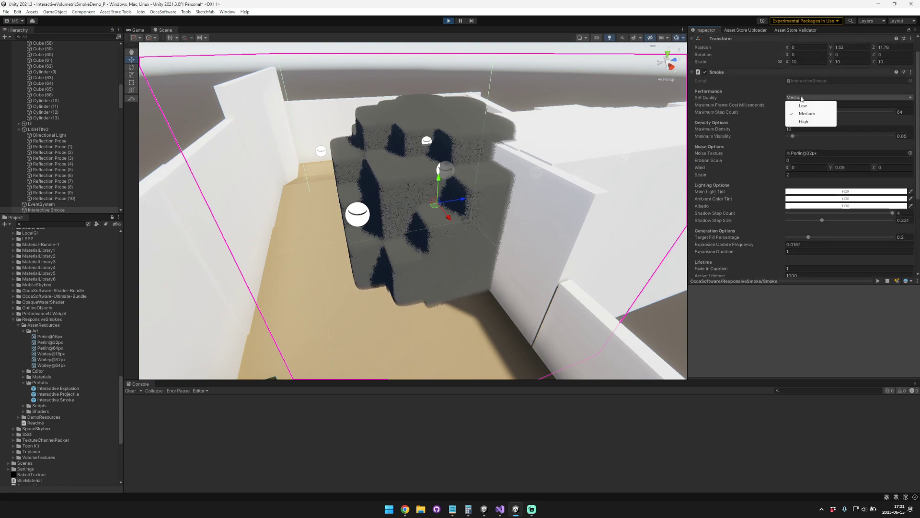
pyautogui.click(803, 121)
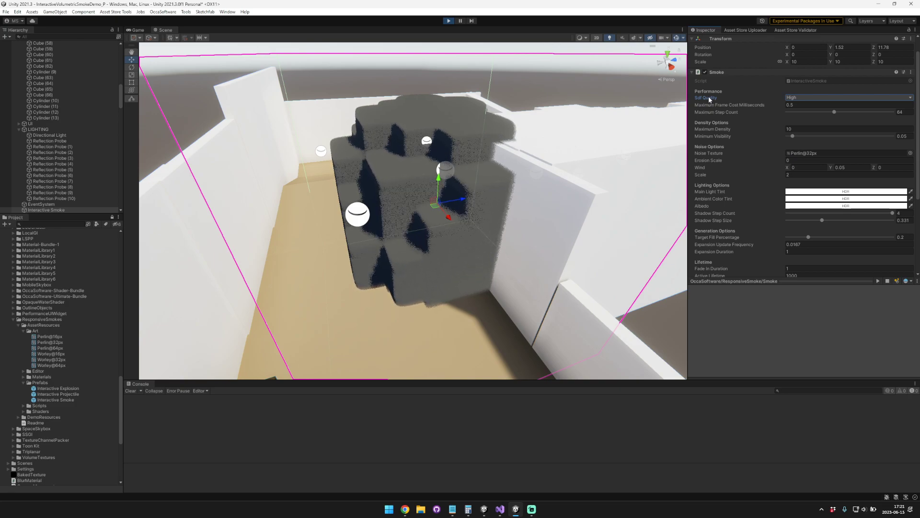
pyautogui.scroll(-2, 786, 172)
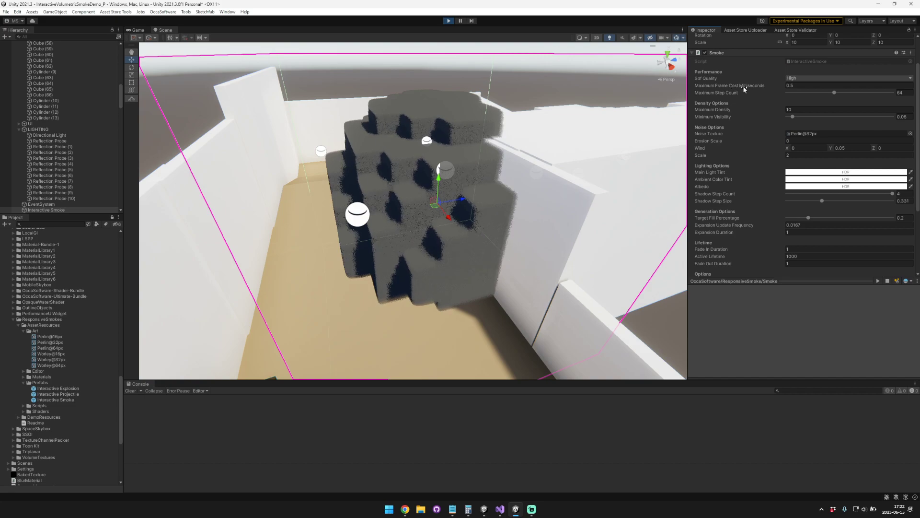
pyautogui.click(791, 88)
# Step: Lower the smoke volume in the scene and raise it partway, regenerating the smoke after each move
pyautogui.moveTo(436, 182); pyautogui.dragTo(432, 216)
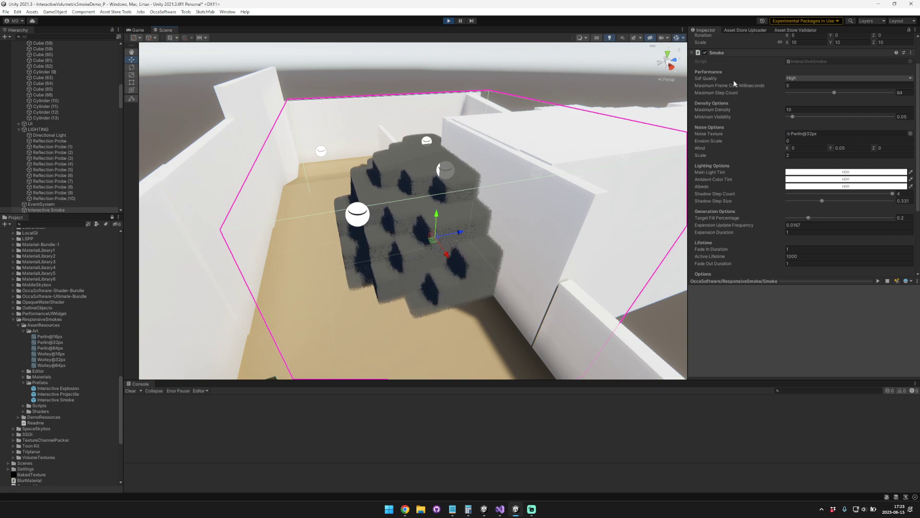
pyautogui.scroll(-5, 771, 134)
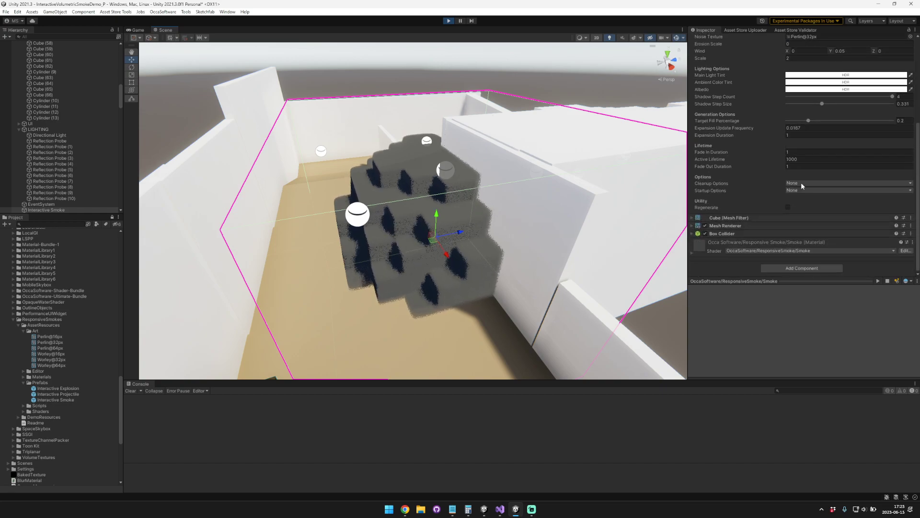
pyautogui.click(787, 208)
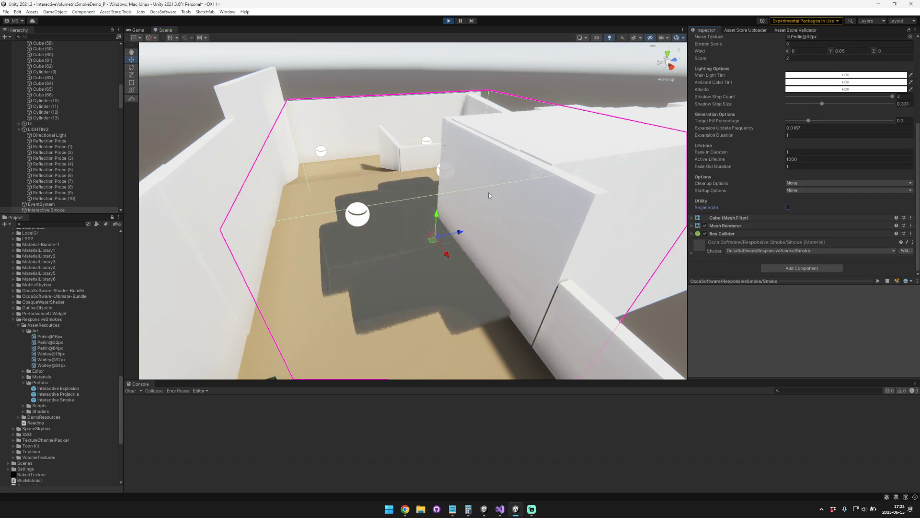
pyautogui.moveTo(436, 216); pyautogui.dragTo(437, 203)
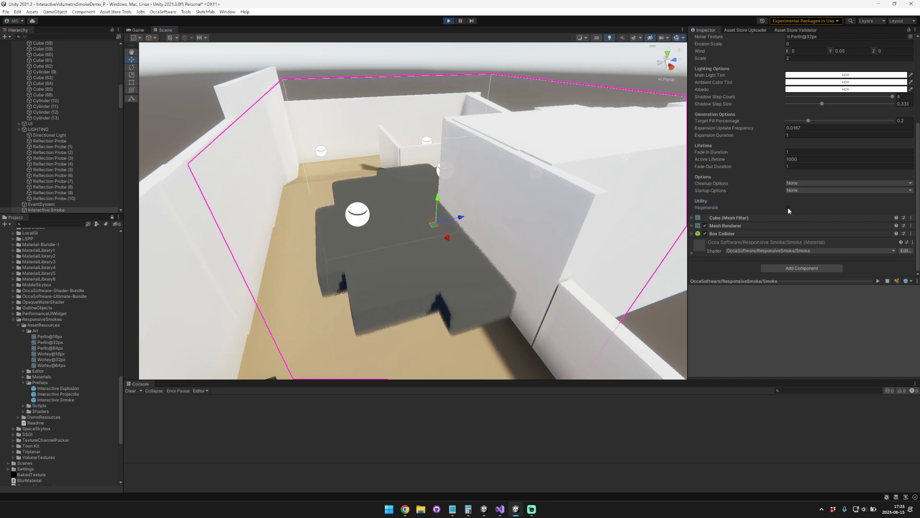
pyautogui.click(787, 207)
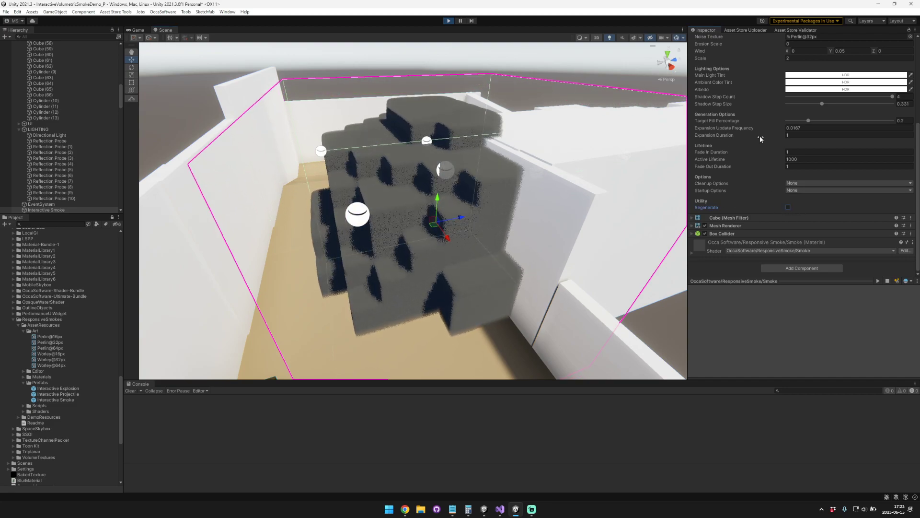
# Step: Try a Maximum Density of 0.24 and a Minimum Visibility of 0.949 on the smoke, viewing it from another angle
pyautogui.scroll(4, 760, 139)
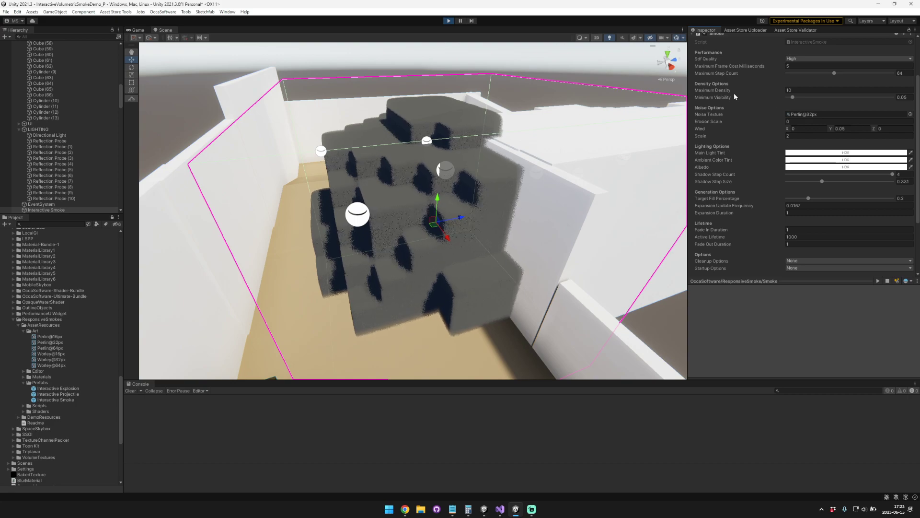
pyautogui.moveTo(726, 88); pyautogui.dragTo(608, 96)
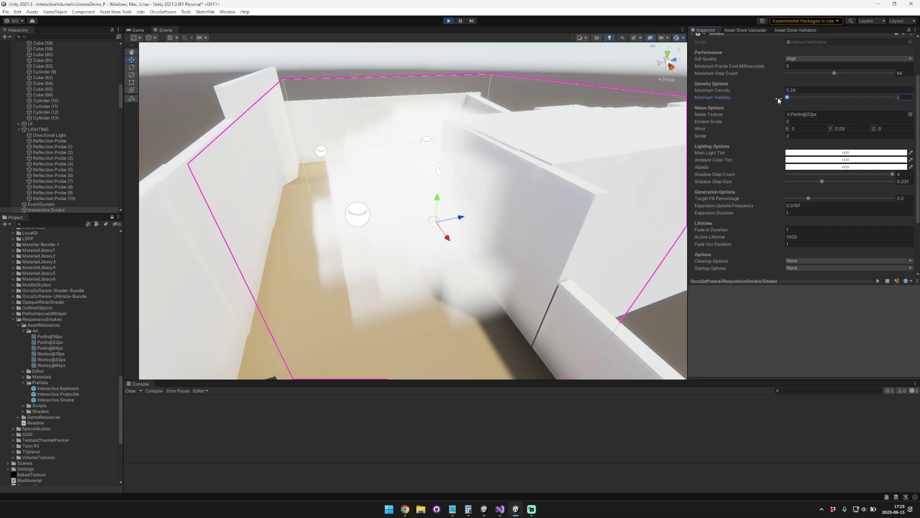
pyautogui.moveTo(764, 92); pyautogui.dragTo(886, 101)
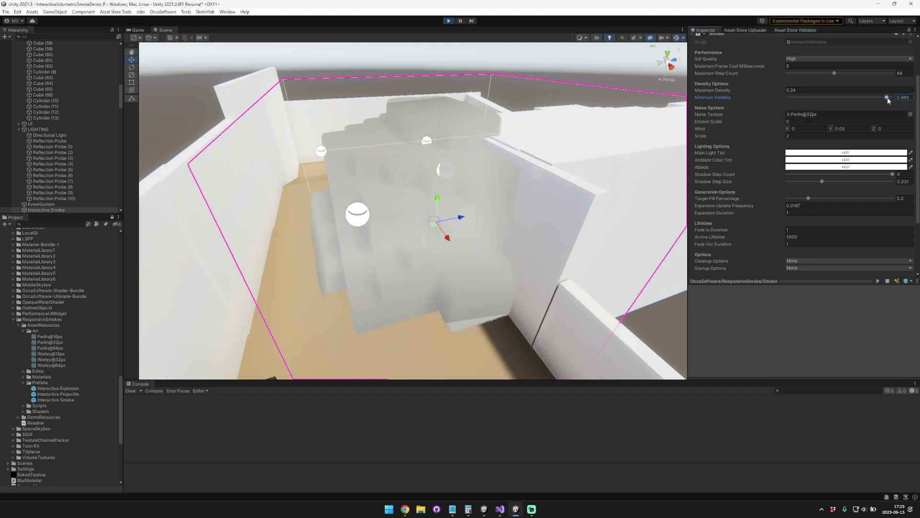
pyautogui.press('a')
pyautogui.moveTo(415, 183); pyautogui.dragTo(449, 180, button='right')
pyautogui.press('d')
# Step: Set the smoke's Minimum Visibility to 0.05 and Maximum Density to 1.15, checking the smoke from several angles
pyautogui.moveTo(885, 97); pyautogui.dragTo(800, 98)
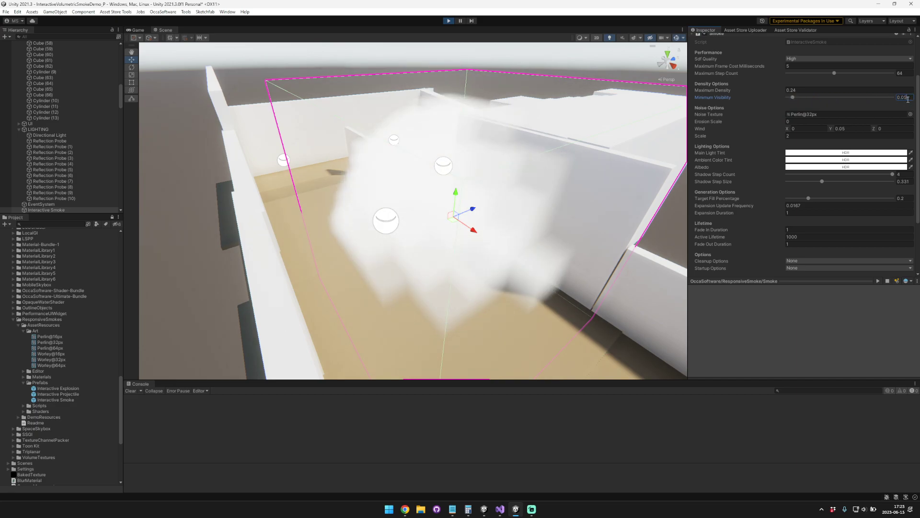
pyautogui.moveTo(770, 91)
pyautogui.mouseDown()
pyautogui.moveTo(754, 90)
pyautogui.moveTo(766, 91)
pyautogui.mouseUp()
pyautogui.keyDown('alt'); pyautogui.moveTo(647, 109); pyautogui.dragTo(527, 170); pyautogui.keyUp('alt')
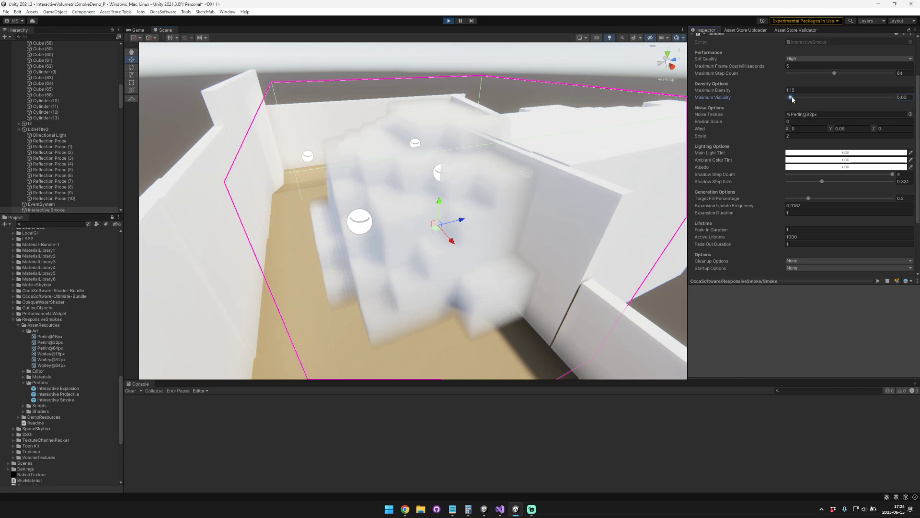
pyautogui.moveTo(522, 126); pyautogui.dragTo(513, 112, button='right')
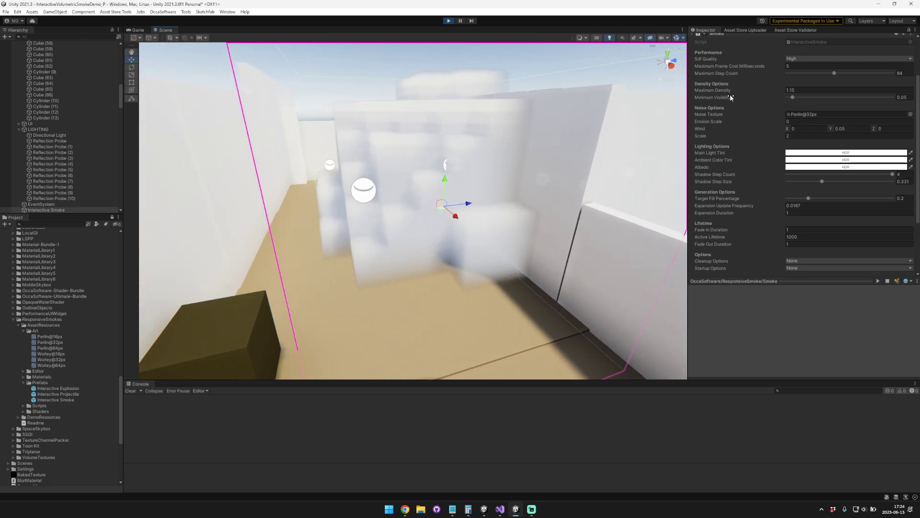
pyautogui.moveTo(530, 107); pyautogui.dragTo(522, 134, button='right')
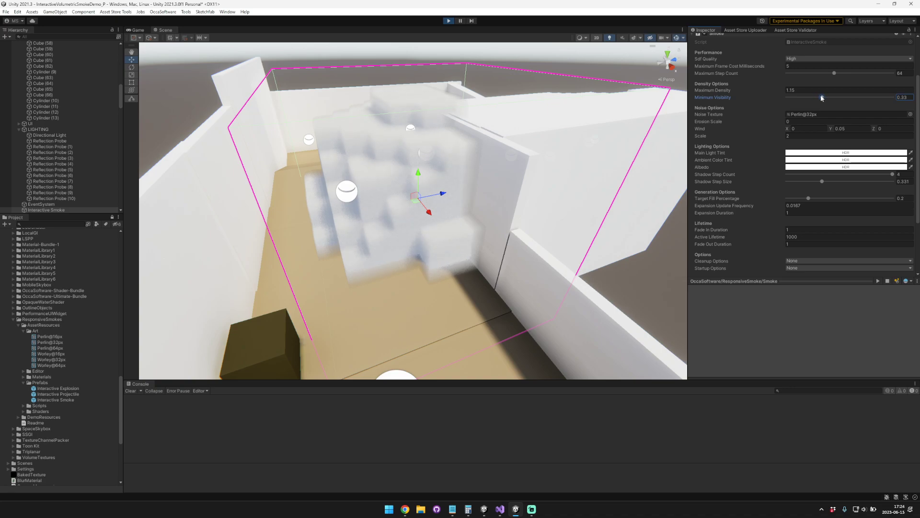
# Step: Try a Minimum Visibility of 0.504 and a Maximum Density of 0.23 on the smoke, checking it from another angle
pyautogui.moveTo(826, 98); pyautogui.dragTo(840, 97)
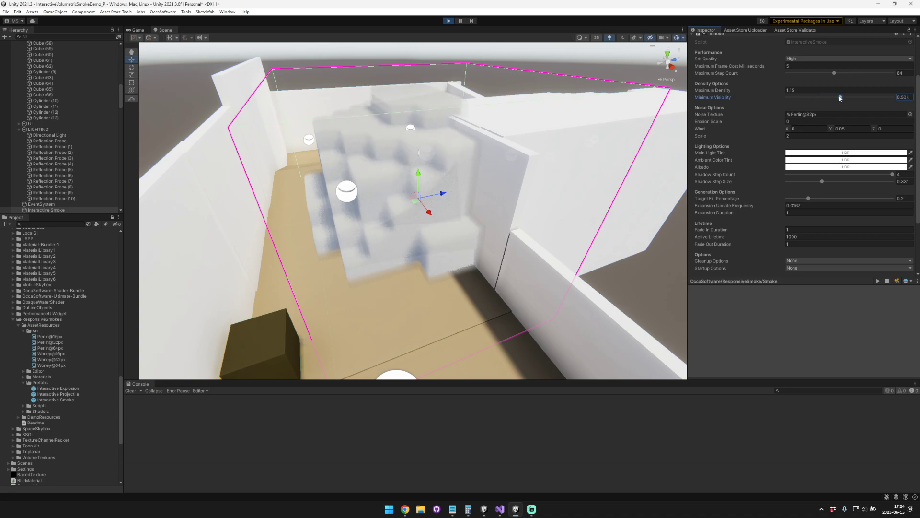
pyautogui.moveTo(737, 91)
pyautogui.mouseDown()
pyautogui.moveTo(756, 89)
pyautogui.moveTo(730, 92)
pyautogui.mouseUp()
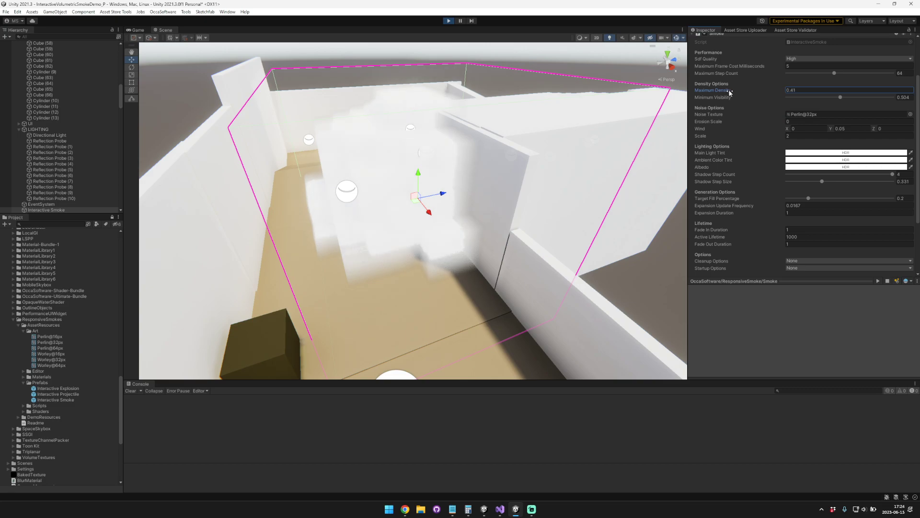
pyautogui.moveTo(537, 108)
pyautogui.mouseDown(button='right')
pyautogui.moveTo(498, 115)
pyautogui.moveTo(491, 89)
pyautogui.moveTo(498, 78)
pyautogui.moveTo(614, 77)
pyautogui.moveTo(826, 102)
pyautogui.moveTo(737, 133)
pyautogui.moveTo(522, 121)
pyautogui.moveTo(539, 123)
pyautogui.mouseUp(button='right')
pyautogui.press('w')
pyautogui.press('a')
pyautogui.press('s')
pyautogui.press('s')
# Step: Set the smoke's Minimum Visibility to 0.05, Maximum Density to 10 and Erosion Scale to 1
pyautogui.moveTo(842, 98); pyautogui.dragTo(795, 98)
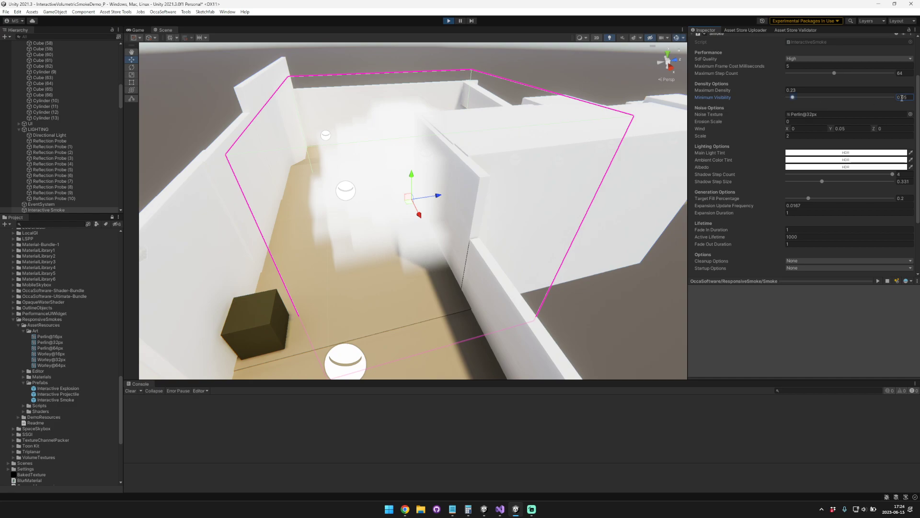
pyautogui.write('10')
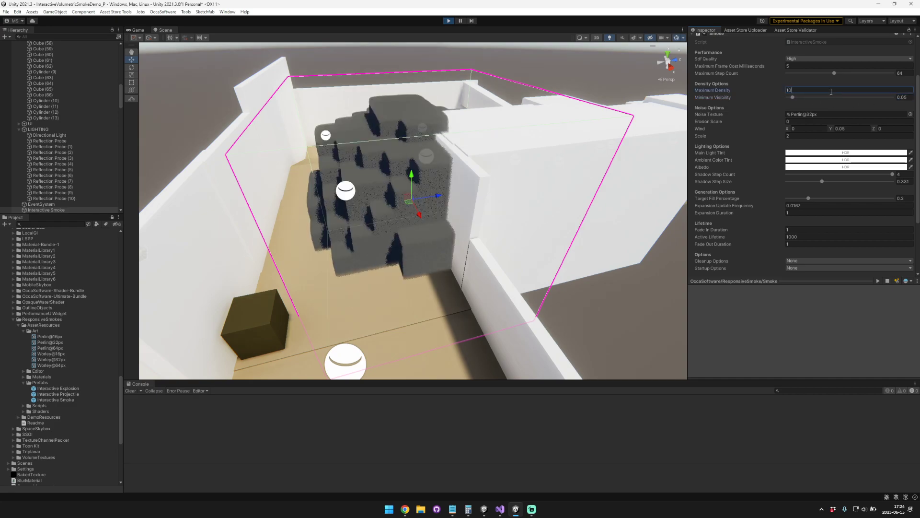
pyautogui.click(738, 123)
pyautogui.write('1')
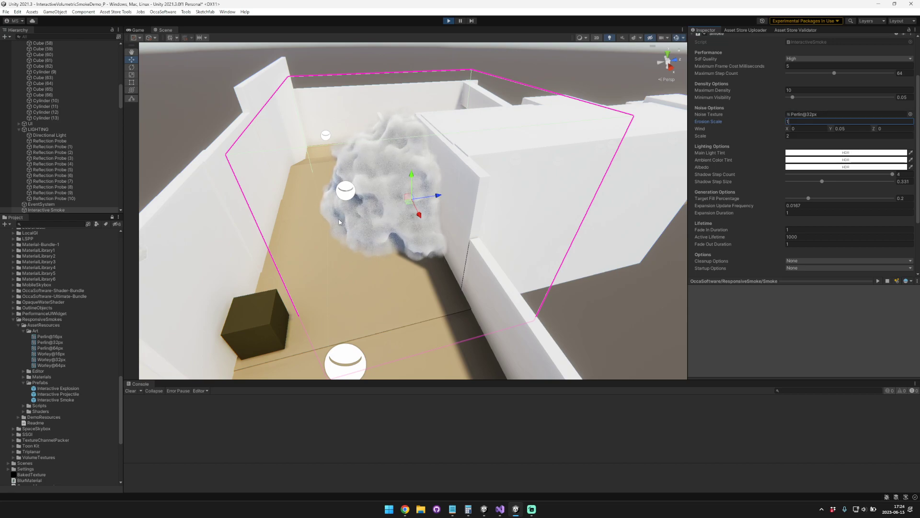
# Step: Try the Perlin@16px, Perlin@32px and Perlin@64px noise textures on the smoke in turn, inspecting it up close
pyautogui.moveTo(62, 337); pyautogui.dragTo(810, 115)
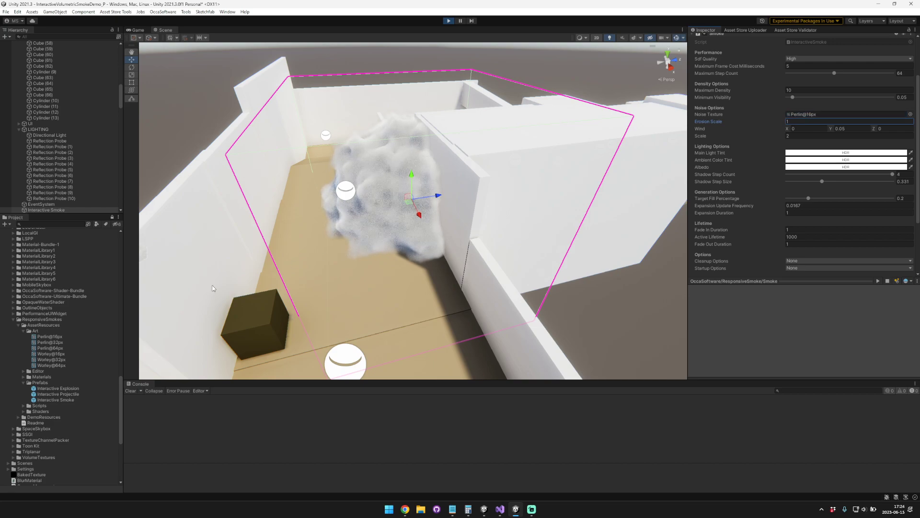
pyautogui.moveTo(66, 342); pyautogui.dragTo(810, 116)
pyautogui.moveTo(50, 348); pyautogui.dragTo(819, 115)
pyautogui.moveTo(368, 238); pyautogui.dragTo(501, 219, button='right')
pyautogui.press('w')
pyautogui.press('a')
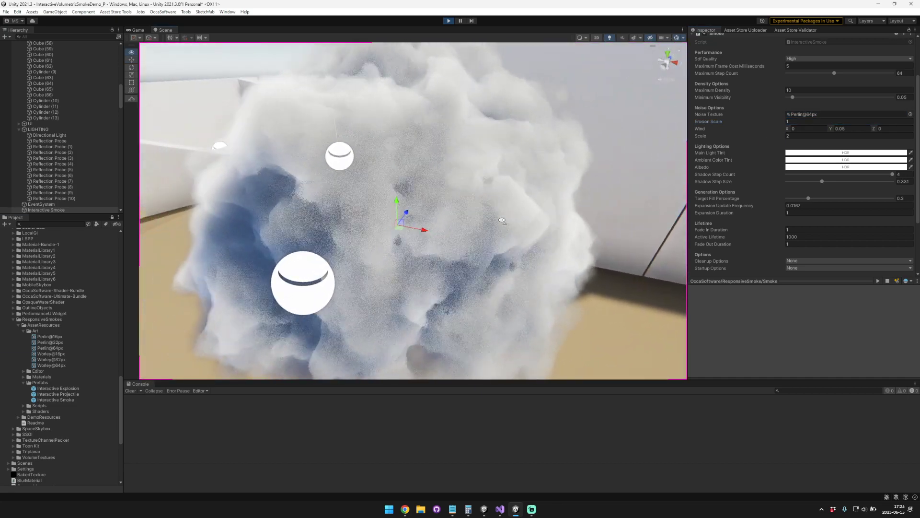
pyautogui.moveTo(517, 293); pyautogui.dragTo(422, 297, button='right')
pyautogui.press('s')
pyautogui.press('d')
# Step: Try the Worley noise textures on the smoke, settling on Worley@64px, and lower the smoke slightly in the scene
pyautogui.moveTo(51, 353); pyautogui.dragTo(817, 115)
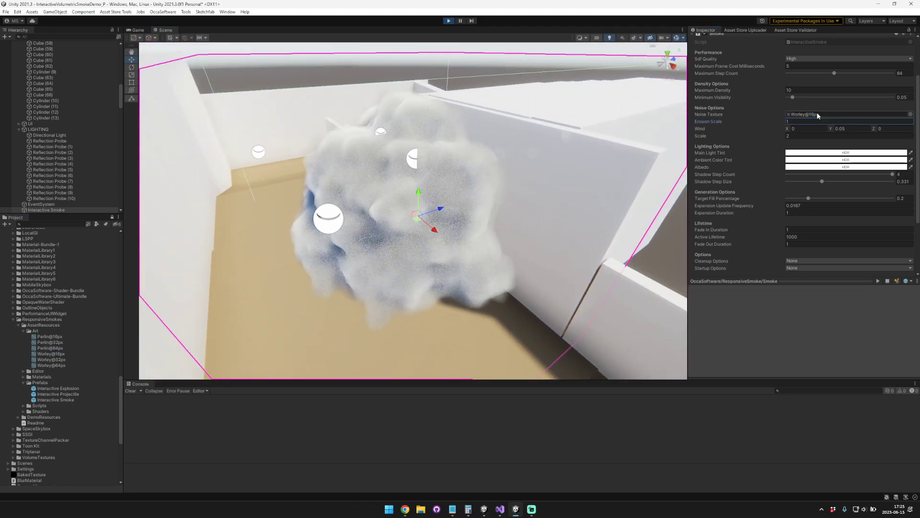
pyautogui.moveTo(55, 360); pyautogui.dragTo(814, 115)
pyautogui.moveTo(728, 187); pyautogui.dragTo(841, 116)
pyautogui.moveTo(484, 183); pyautogui.dragTo(484, 183, button='right')
pyautogui.press('s')
pyautogui.press('d')
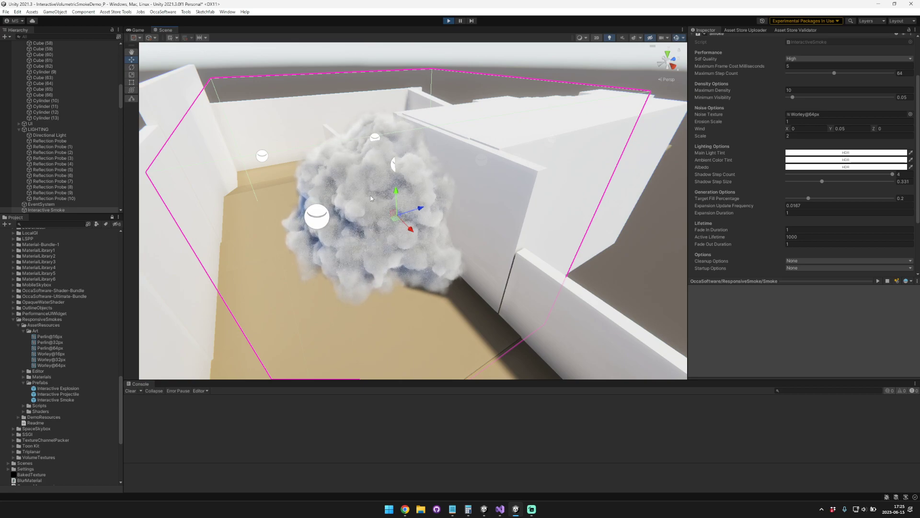
pyautogui.moveTo(396, 191); pyautogui.dragTo(396, 208)
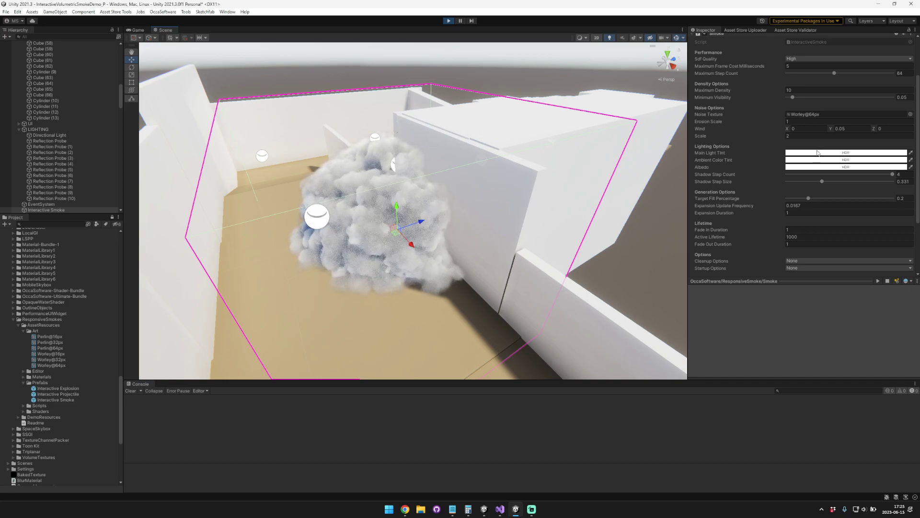
# Step: Change the smoke's Main Light Tint to pure red and inspect the smoke up close
pyautogui.click(818, 152)
pyautogui.click(868, 194)
pyautogui.moveTo(869, 196); pyautogui.dragTo(888, 186)
pyautogui.moveTo(498, 176); pyautogui.dragTo(499, 166, button='right')
pyautogui.scroll(4, 499, 166)
pyautogui.moveTo(384, 165); pyautogui.dragTo(473, 159, button='right')
pyautogui.press('w')
pyautogui.press('a')
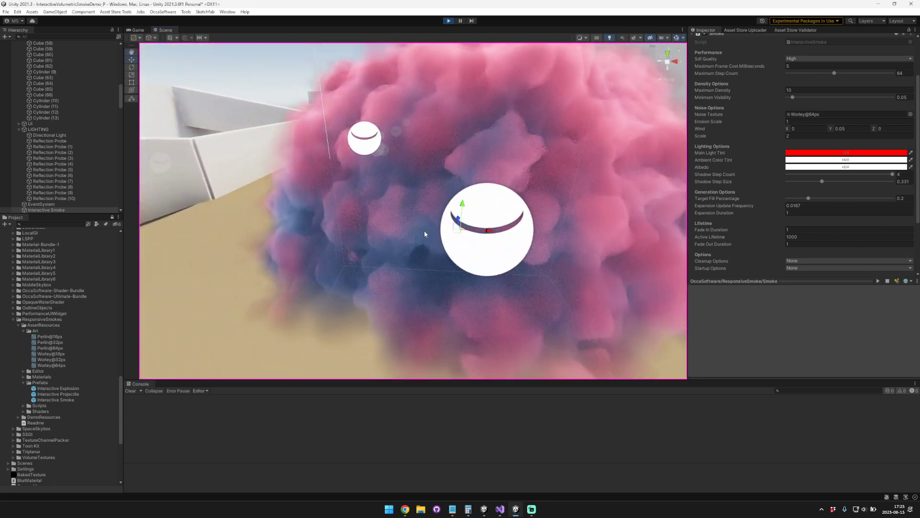
# Step: Change the smoke's Ambient Color Tint to a saturated blue and view the smoke from other angles
pyautogui.click(848, 160)
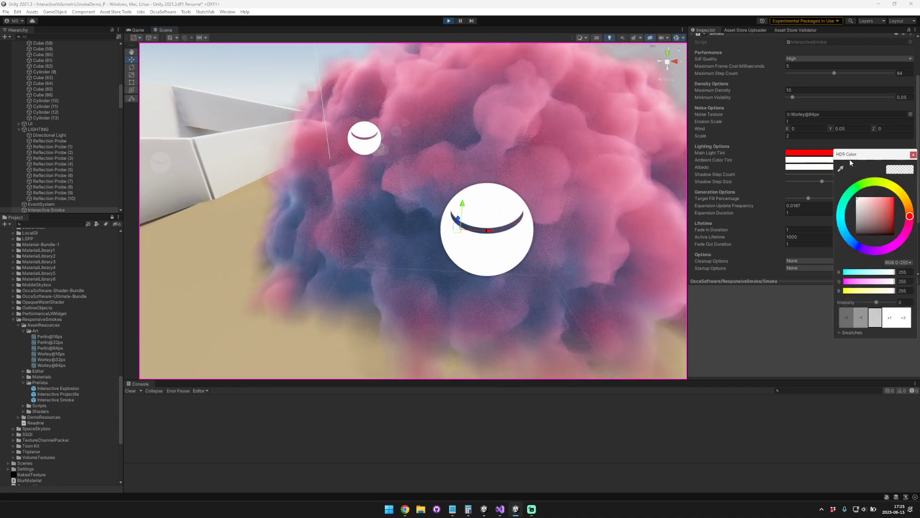
pyautogui.click(855, 245)
pyautogui.click(883, 197)
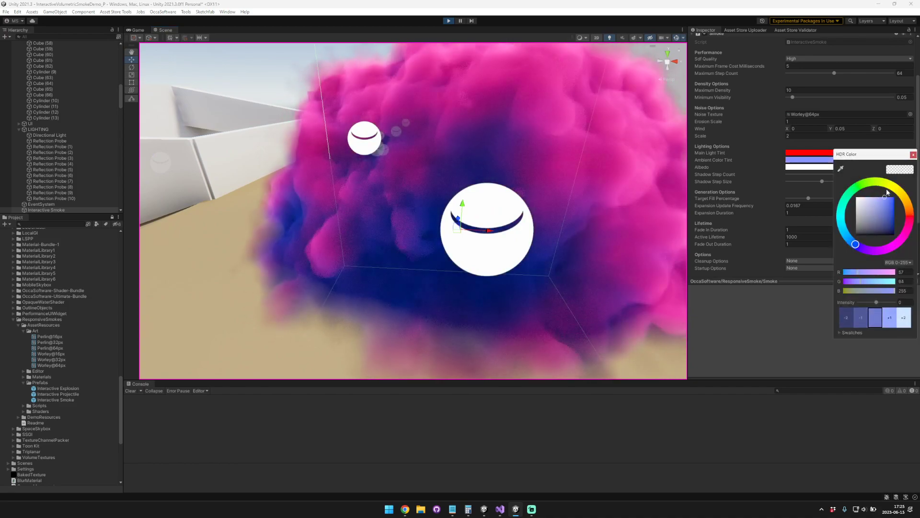
pyautogui.moveTo(544, 160)
pyautogui.mouseDown(button='right')
pyautogui.moveTo(429, 154)
pyautogui.moveTo(594, 157)
pyautogui.moveTo(547, 154)
pyautogui.mouseUp(button='right')
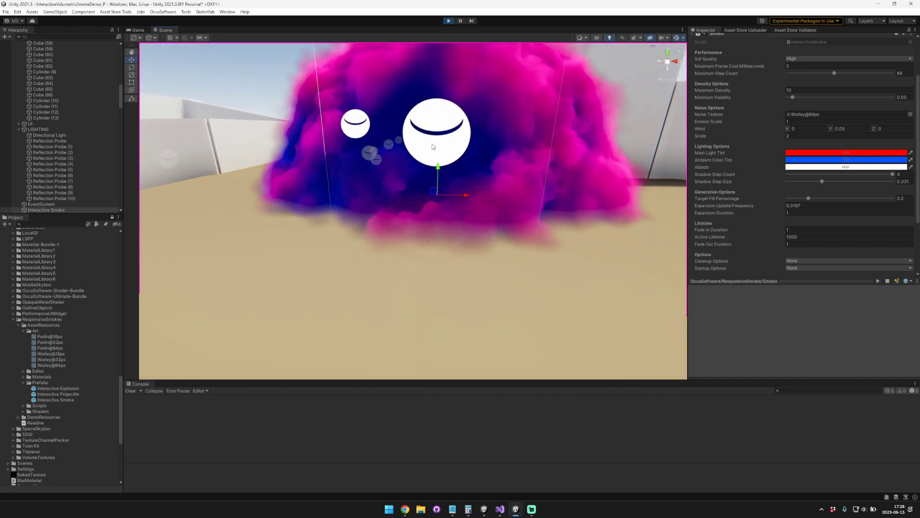
pyautogui.moveTo(413, 147); pyautogui.dragTo(492, 158, button='right')
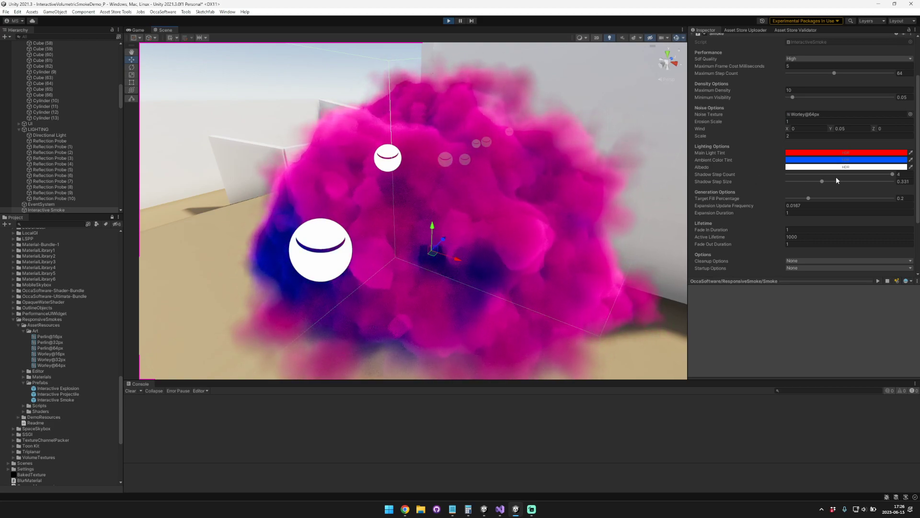
# Step: Reduce the smoke's Shadow Step Count to 1 and view its shading from another angle
pyautogui.click(892, 175)
pyautogui.moveTo(846, 175); pyautogui.dragTo(792, 175)
pyautogui.moveTo(494, 193); pyautogui.dragTo(559, 176, button='right')
pyautogui.moveTo(425, 150); pyautogui.dragTo(457, 195, button='right')
# Step: Reselect the Interactive Smoke in the scene and regenerate it
pyautogui.click(426, 174)
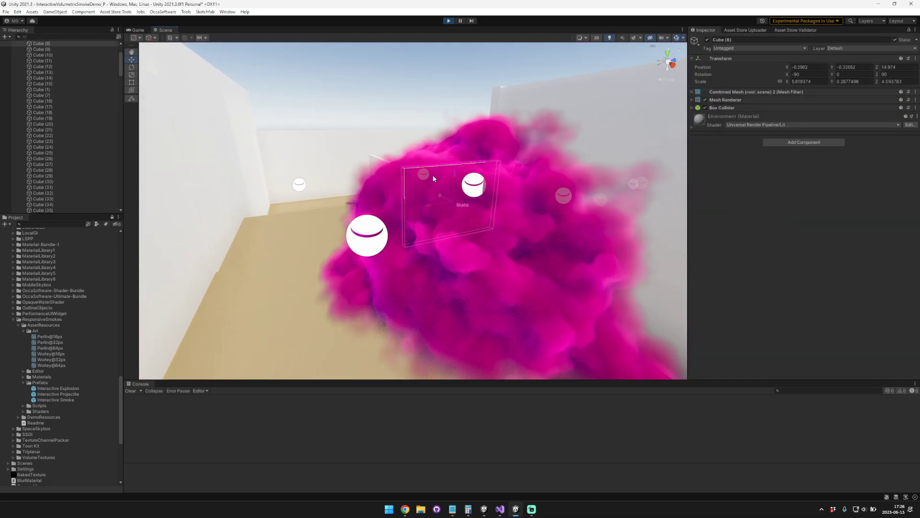
pyautogui.click(417, 178)
pyautogui.click(468, 245)
pyautogui.click(509, 208)
pyautogui.moveTo(511, 208); pyautogui.dragTo(462, 220, button='right')
pyautogui.press('s')
pyautogui.click(459, 231)
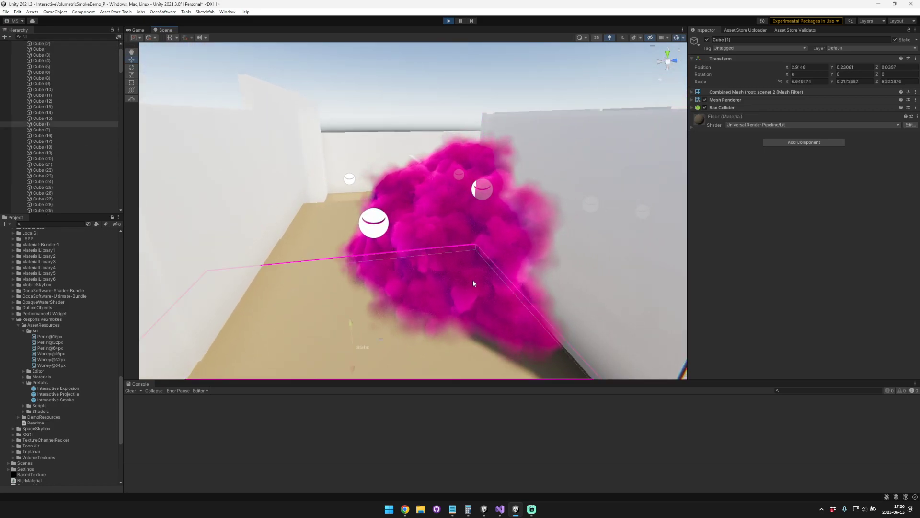
pyautogui.click(475, 240)
pyautogui.click(462, 239)
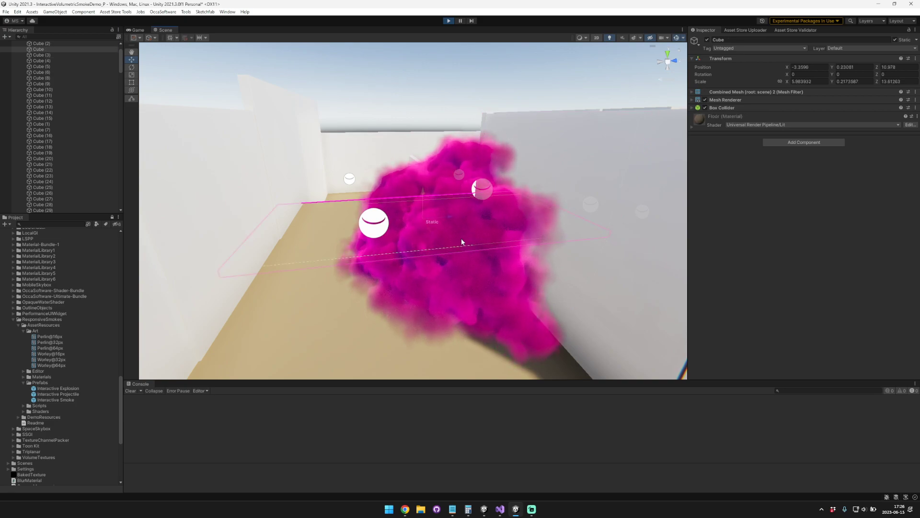
pyautogui.click(462, 240)
pyautogui.click(464, 137)
pyautogui.moveTo(471, 197); pyautogui.dragTo(520, 164)
pyautogui.click(468, 131)
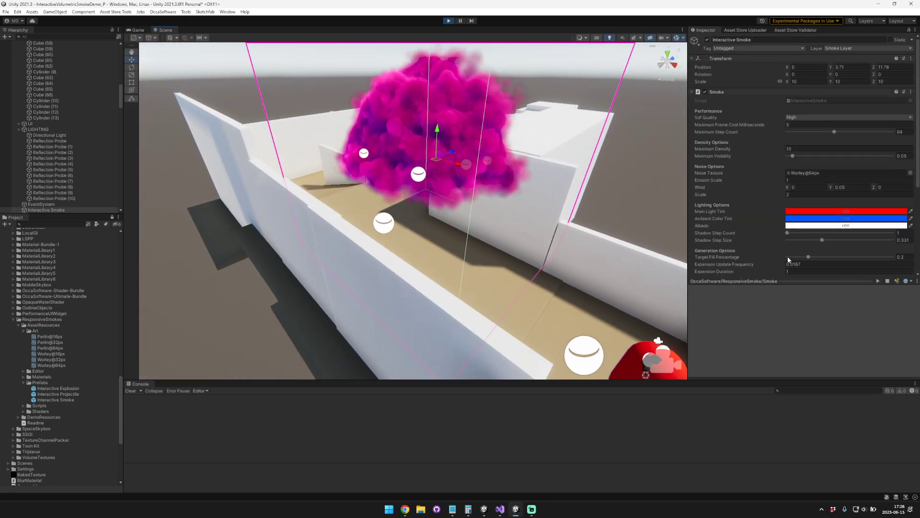
pyautogui.scroll(-3, 800, 249)
pyautogui.click(788, 208)
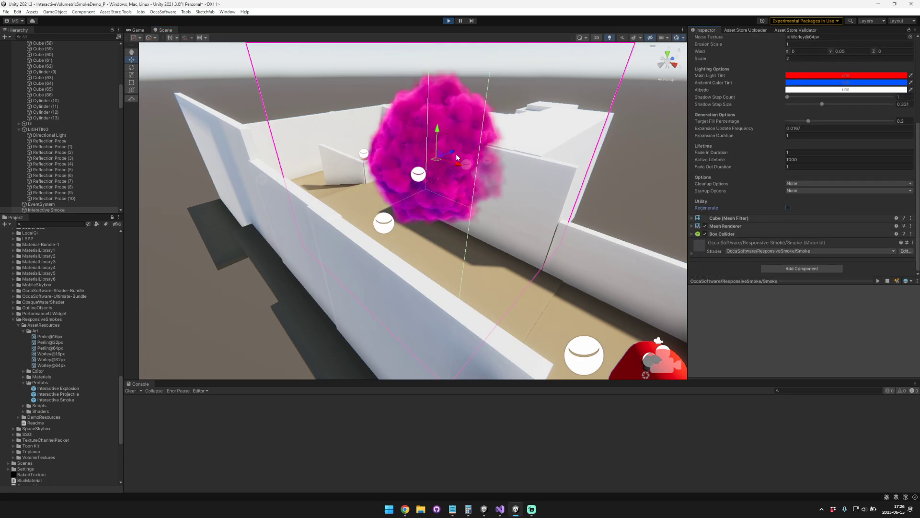
# Step: Raise the smoke's Shadow Step Count to 4 and compare its shading from different angles
pyautogui.keyDown('alt'); pyautogui.moveTo(474, 144); pyautogui.dragTo(490, 149); pyautogui.keyUp('alt')
pyautogui.moveTo(490, 149); pyautogui.dragTo(508, 136, button='right')
pyautogui.press('w')
pyautogui.press('d')
pyautogui.press('s')
pyautogui.press('a')
pyautogui.press('w')
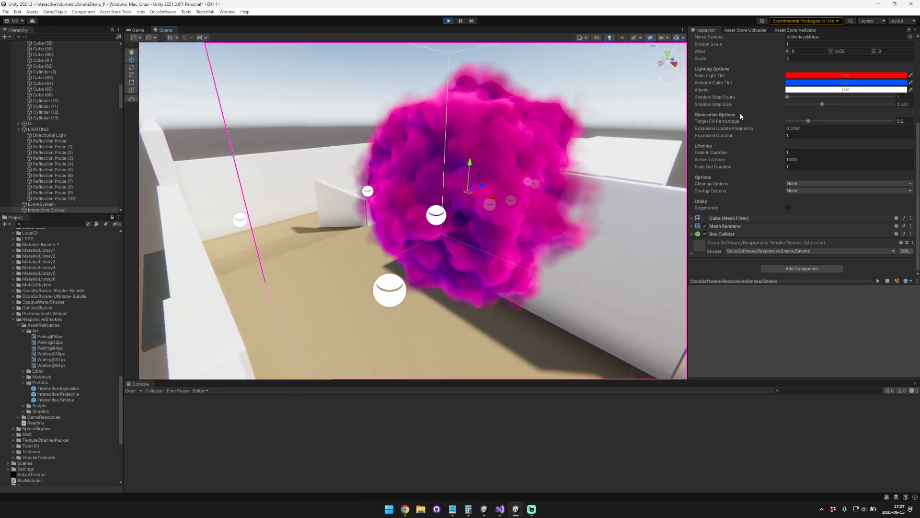
pyautogui.moveTo(792, 97); pyautogui.dragTo(893, 97)
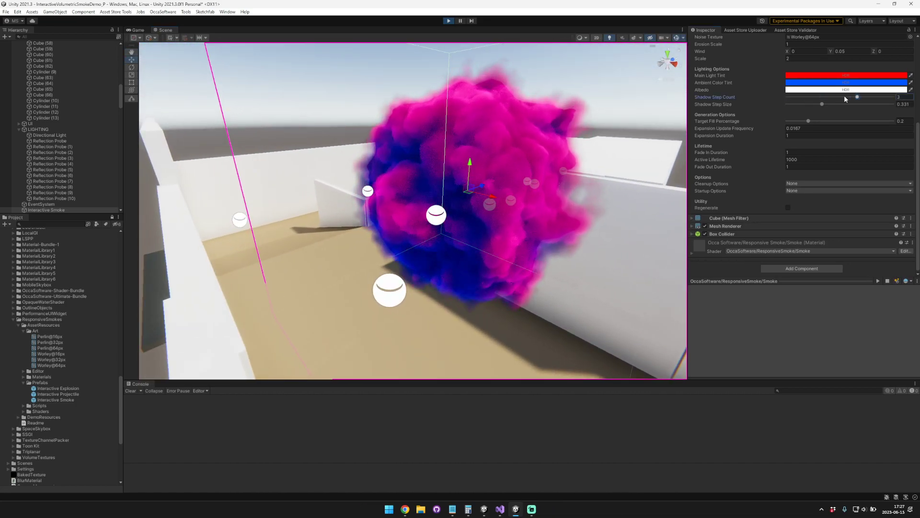
pyautogui.moveTo(506, 159); pyautogui.dragTo(486, 169, button='right')
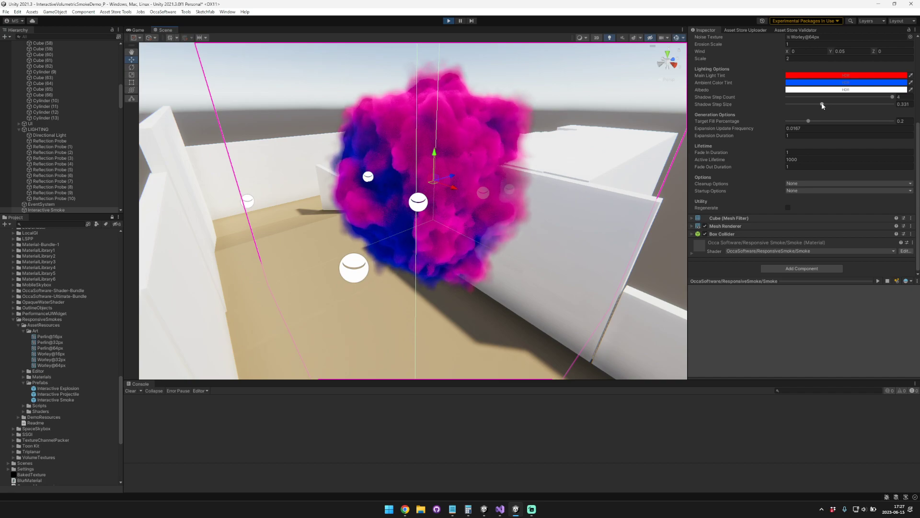
# Step: Try a Shadow Step Size of 0.502 on the smoke and inspect its shading against the sun
pyautogui.moveTo(818, 106)
pyautogui.mouseDown()
pyautogui.moveTo(792, 106)
pyautogui.moveTo(887, 107)
pyautogui.moveTo(790, 106)
pyautogui.moveTo(841, 105)
pyautogui.mouseUp()
pyautogui.moveTo(407, 183); pyautogui.dragTo(544, 121, button='right')
pyautogui.press('w')
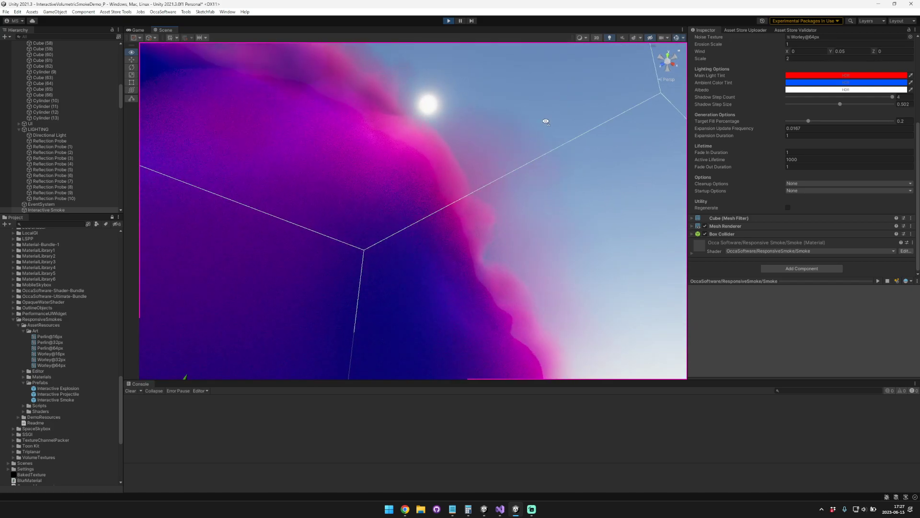
pyautogui.press('s')
pyautogui.moveTo(414, 241); pyautogui.dragTo(223, 371, button='right')
pyautogui.press('d')
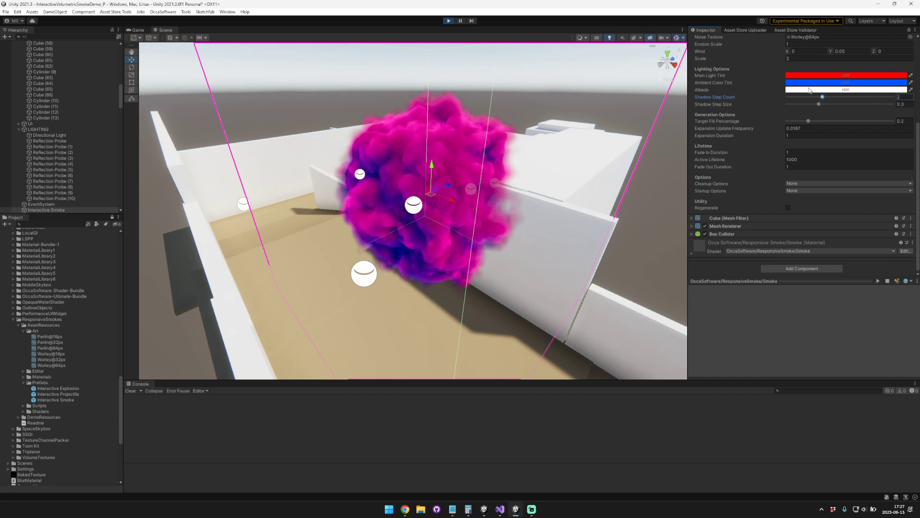
# Step: Change the smoke's Ambient Color Tint to black
pyautogui.click(843, 85)
pyautogui.moveTo(887, 131); pyautogui.dragTo(805, 199)
pyautogui.moveTo(628, 163)
pyautogui.mouseDown(button='right')
pyautogui.moveTo(615, 166)
pyautogui.moveTo(627, 163)
pyautogui.mouseUp(button='right')
# Step: Change the smoke's Main Light Tint to yellow and view the smoke from another side
pyautogui.click(834, 77)
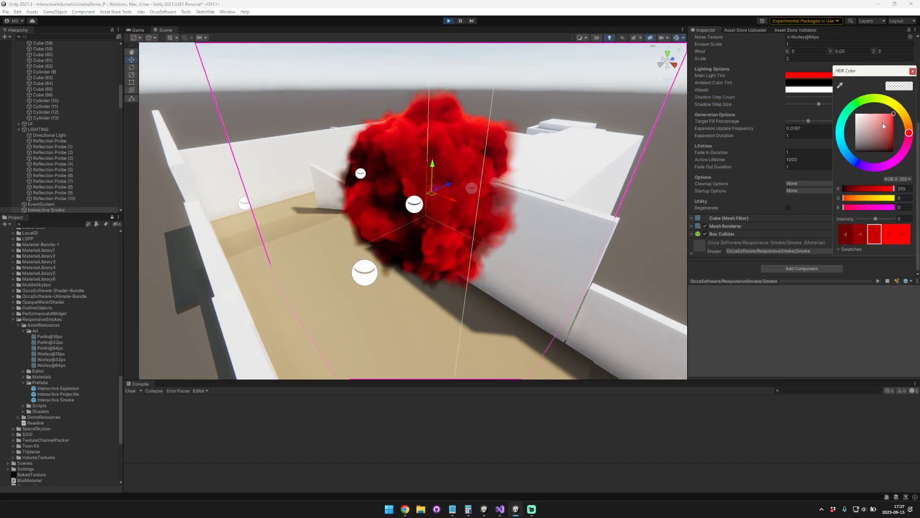
pyautogui.moveTo(905, 132); pyautogui.dragTo(893, 100)
pyautogui.moveTo(540, 140); pyautogui.dragTo(294, 126, button='right')
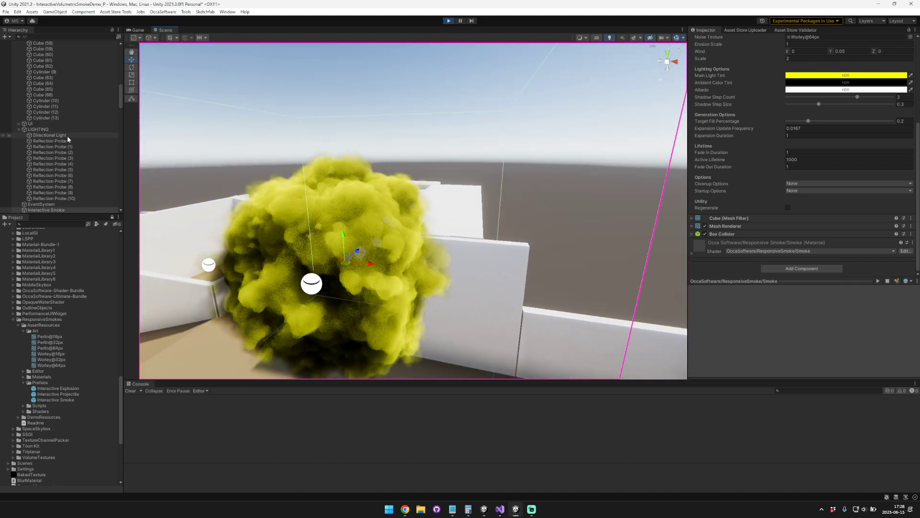
# Step: Try a green colour and an intensity of 7.66 on the Directional Light, and undo both changes
pyautogui.click(68, 137)
pyautogui.click(848, 139)
pyautogui.moveTo(892, 170)
pyautogui.mouseDown()
pyautogui.moveTo(862, 165)
pyautogui.moveTo(898, 174)
pyautogui.mouseUp()
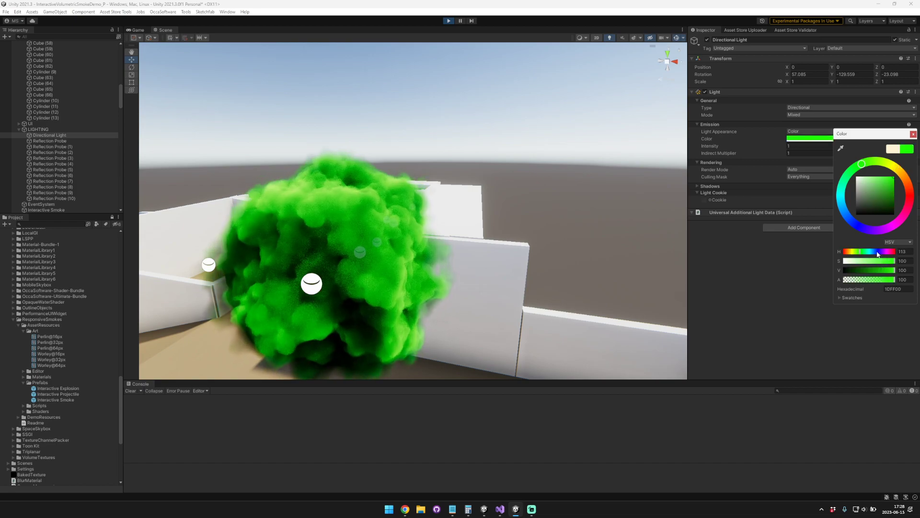
pyautogui.moveTo(714, 145); pyautogui.dragTo(798, 145)
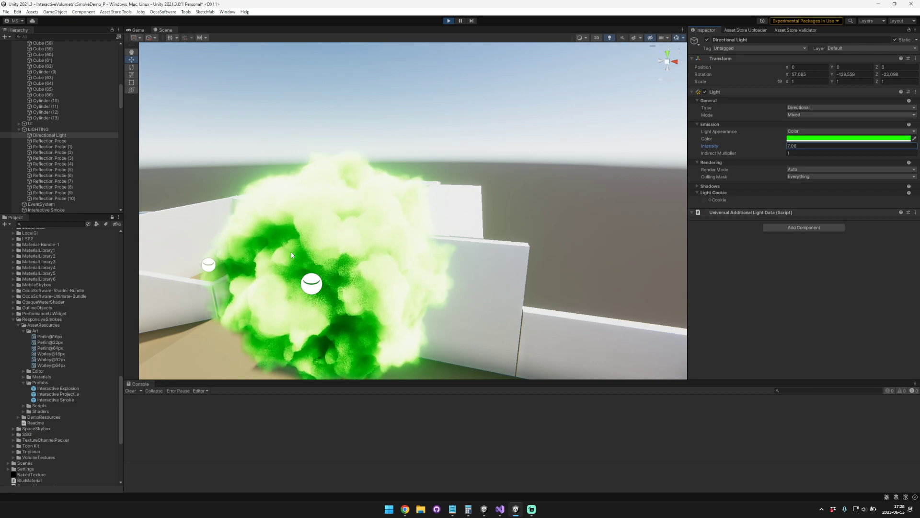
pyautogui.hotkey('ctrl', 'z')
pyautogui.hotkey('ctrl', 'z')
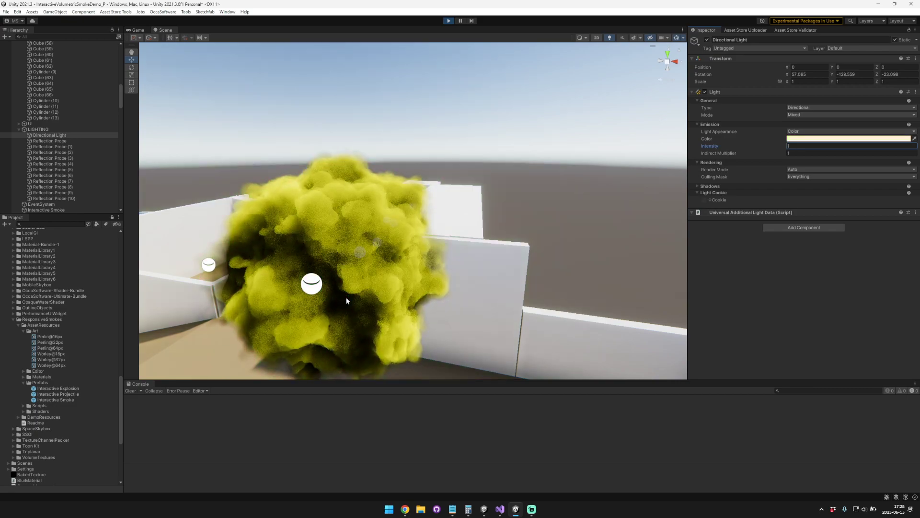
# Step: Reselect the Interactive Smoke and set its Main Light Tint back to white
pyautogui.click(378, 239)
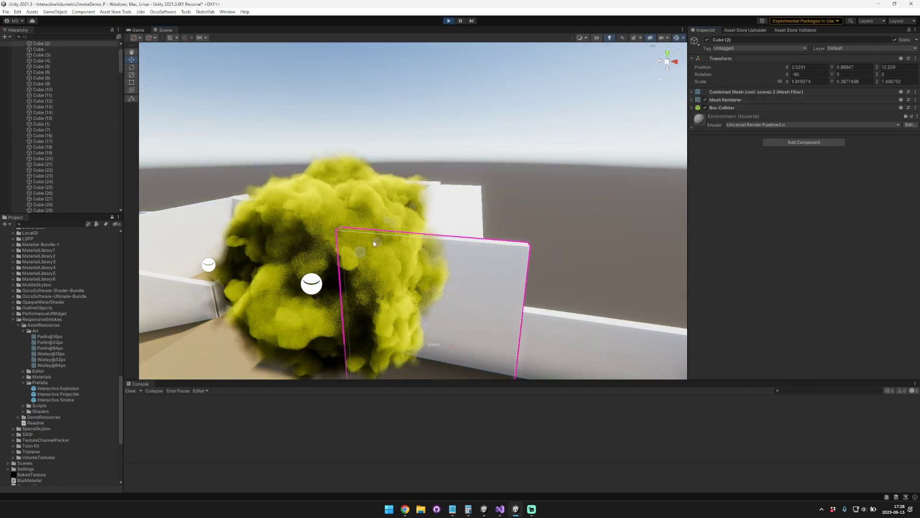
pyautogui.press('f')
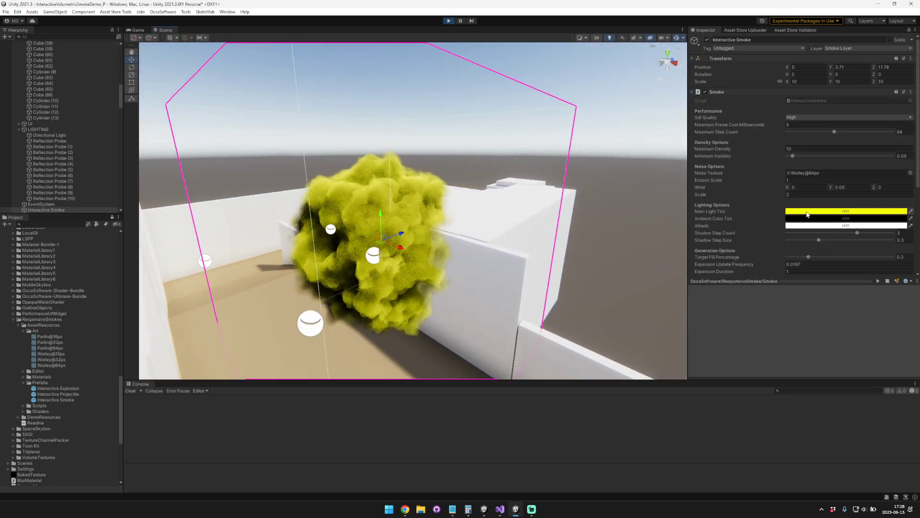
pyautogui.click(858, 210)
pyautogui.moveTo(874, 249); pyautogui.dragTo(798, 236)
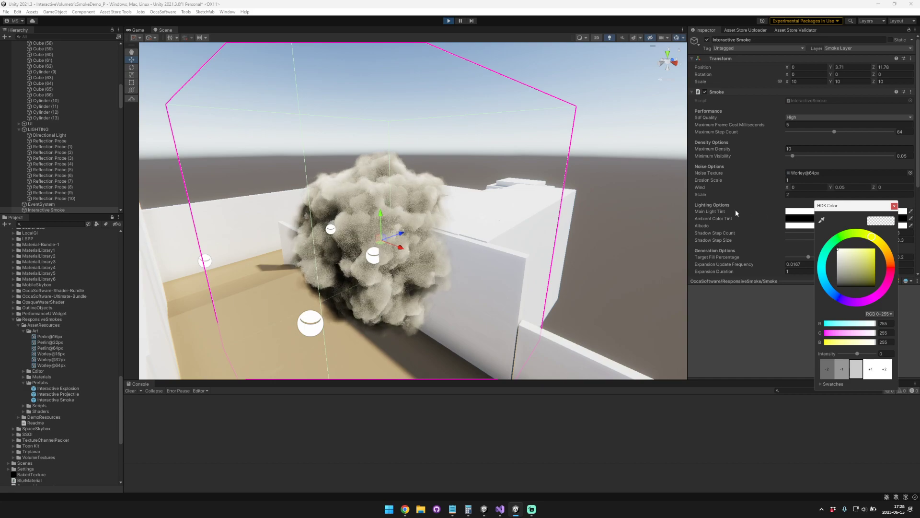
# Step: Regenerate the white-tinted smoke while viewing it from another angle
pyautogui.moveTo(477, 193); pyautogui.dragTo(534, 214, button='right')
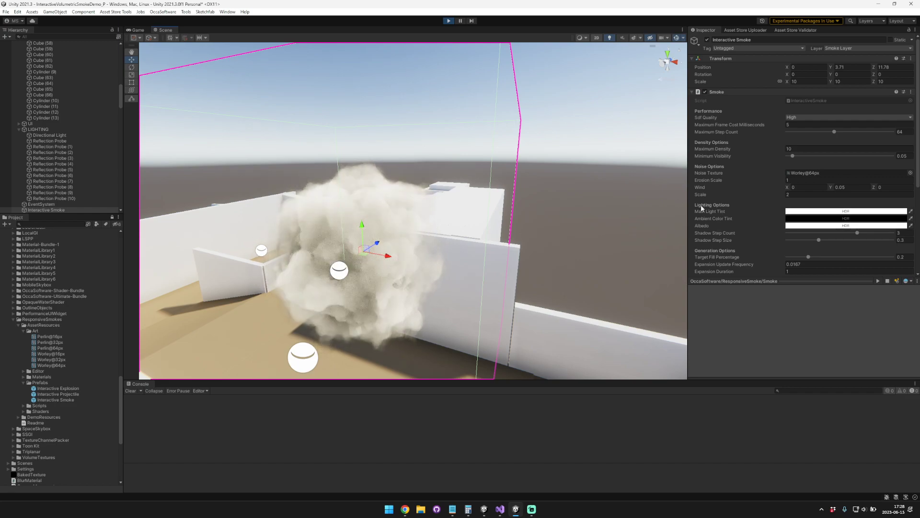
pyautogui.scroll(-5, 776, 240)
pyautogui.click(788, 208)
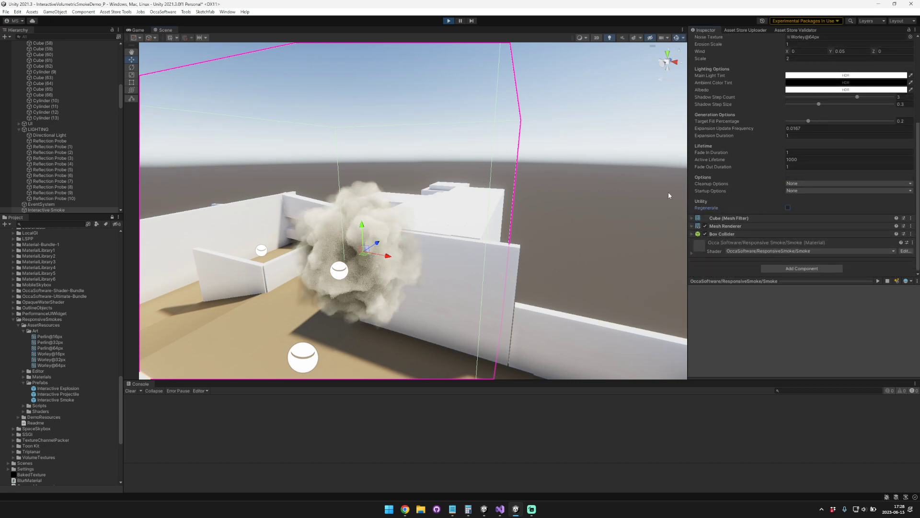
# Step: Set the smoke's Albedo to pure red and regenerate the smoke with an Active Lifetime of 10000
pyautogui.scroll(2, 771, 143)
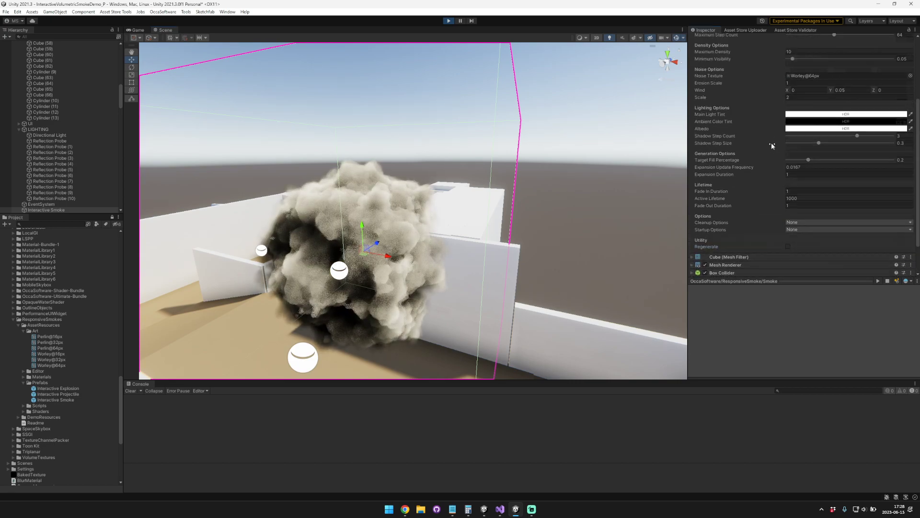
pyautogui.click(839, 128)
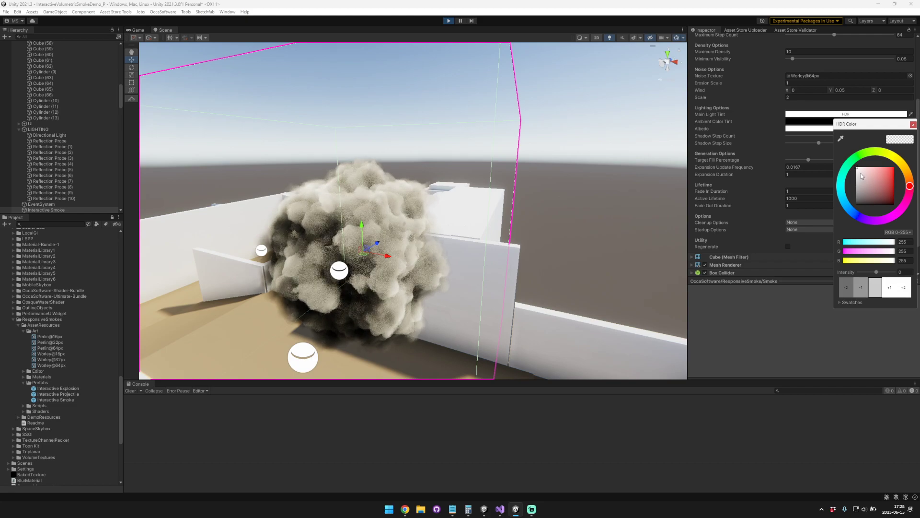
pyautogui.moveTo(877, 171); pyautogui.dragTo(894, 166)
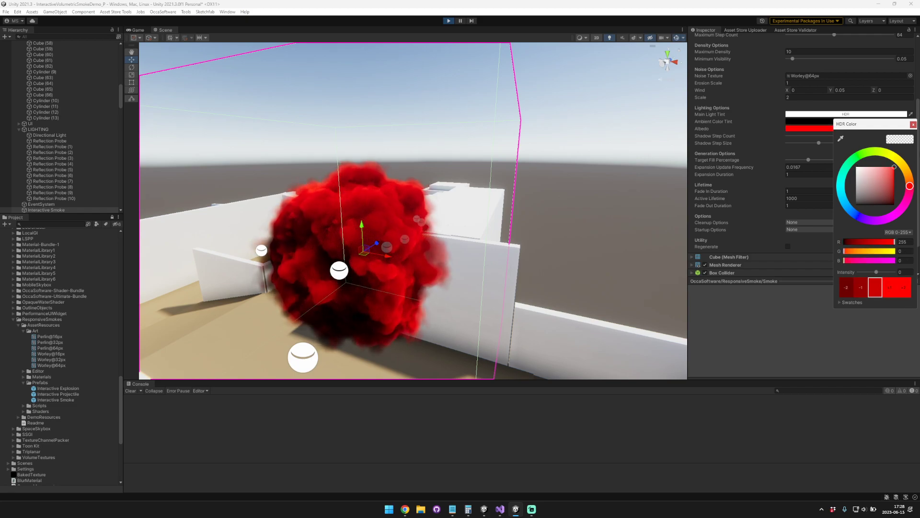
pyautogui.moveTo(429, 221); pyautogui.dragTo(412, 230, button='right')
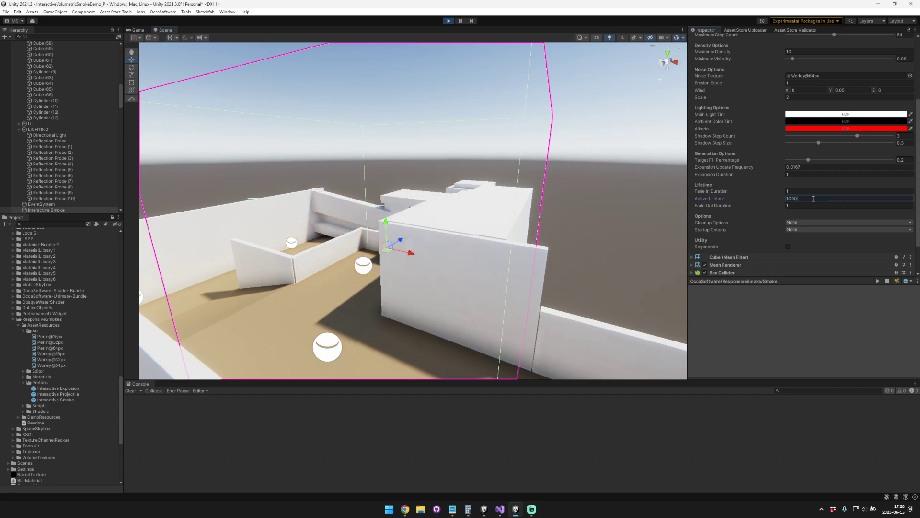
pyautogui.click(787, 246)
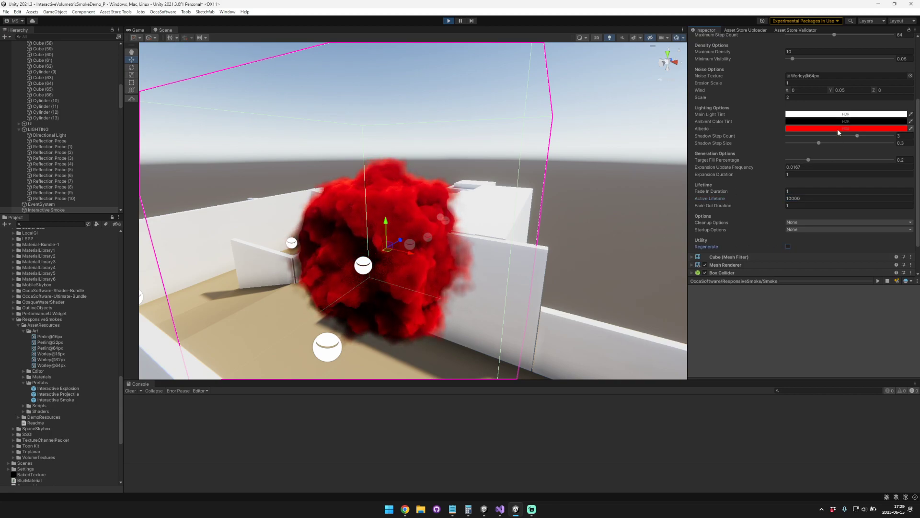
# Step: Change the smoke's Albedo to green and its Ambient Color Tint to white
pyautogui.click(839, 130)
pyautogui.moveTo(909, 187); pyautogui.dragTo(828, 143)
pyautogui.click(913, 125)
pyautogui.click(817, 122)
pyautogui.click(897, 115)
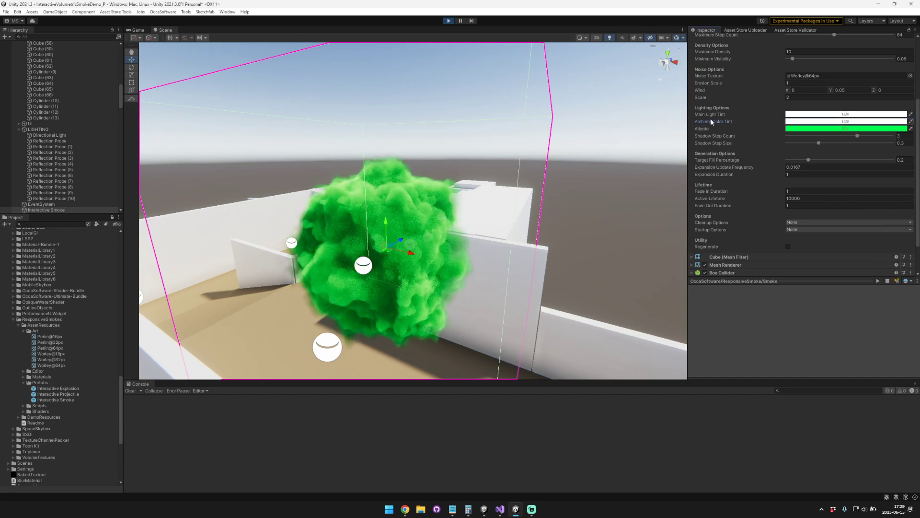
# Step: Try an orange and a turquoise green as the smoke's Albedo
pyautogui.click(832, 128)
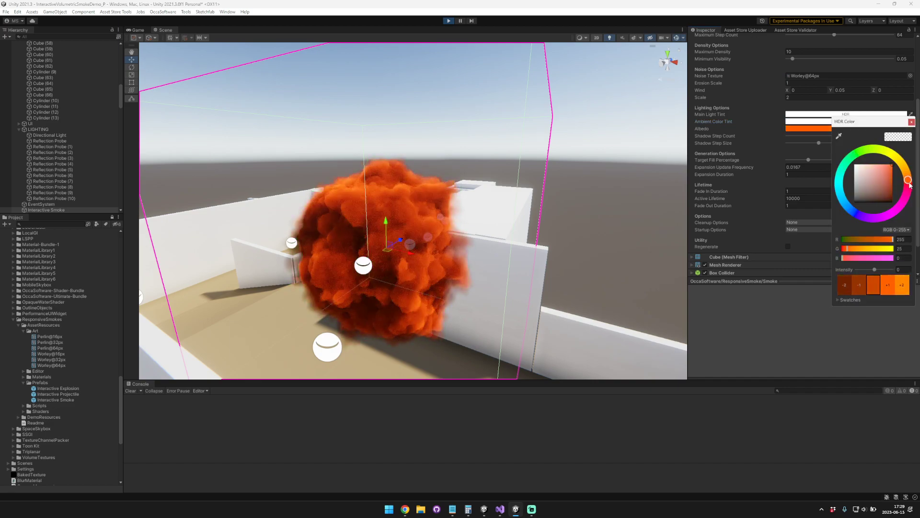
pyautogui.moveTo(880, 219); pyautogui.dragTo(850, 167)
pyautogui.click(911, 122)
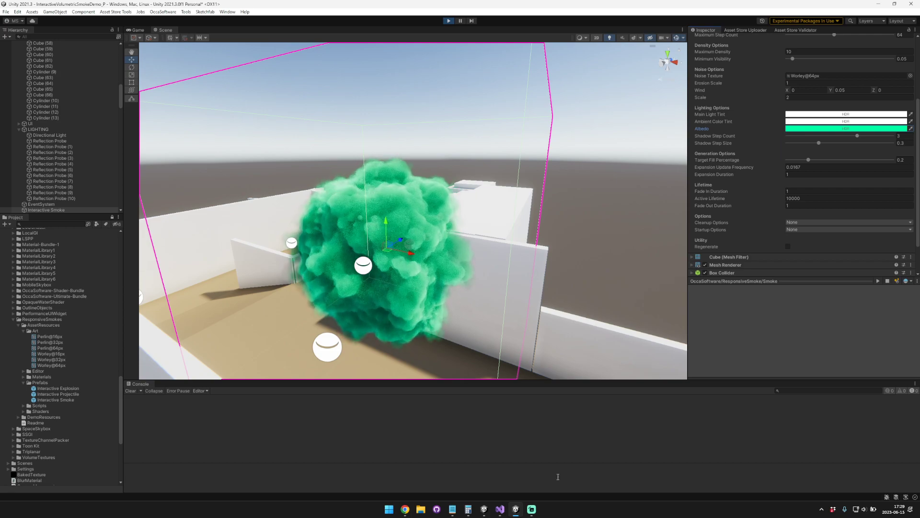
pyautogui.click(531, 509)
pyautogui.click(642, 449)
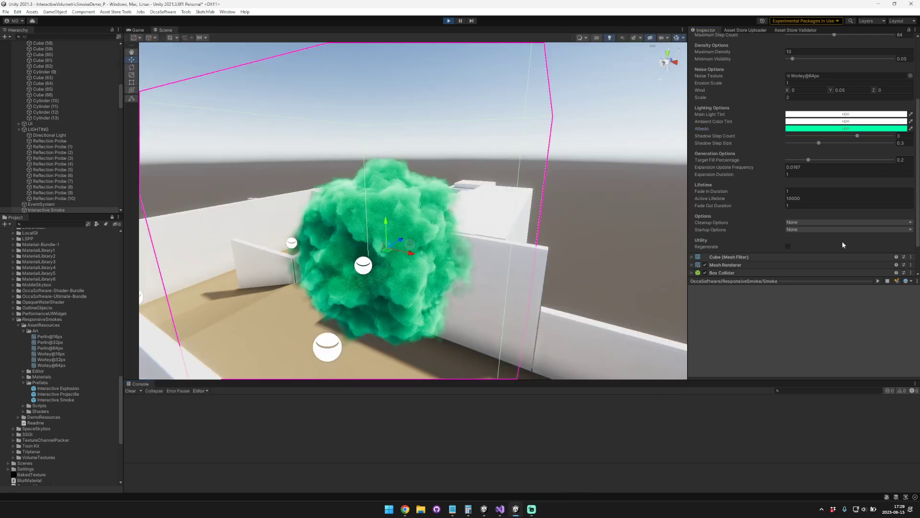
# Step: Set the smoke's Albedo to a very pale blue, after trying white and a warm off-white
pyautogui.click(856, 129)
pyautogui.click(914, 122)
pyautogui.click(836, 128)
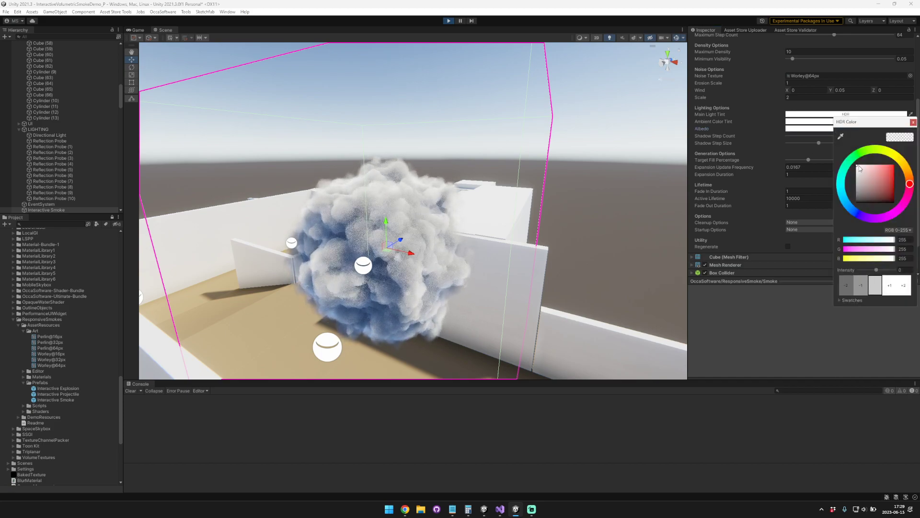
pyautogui.click(859, 167)
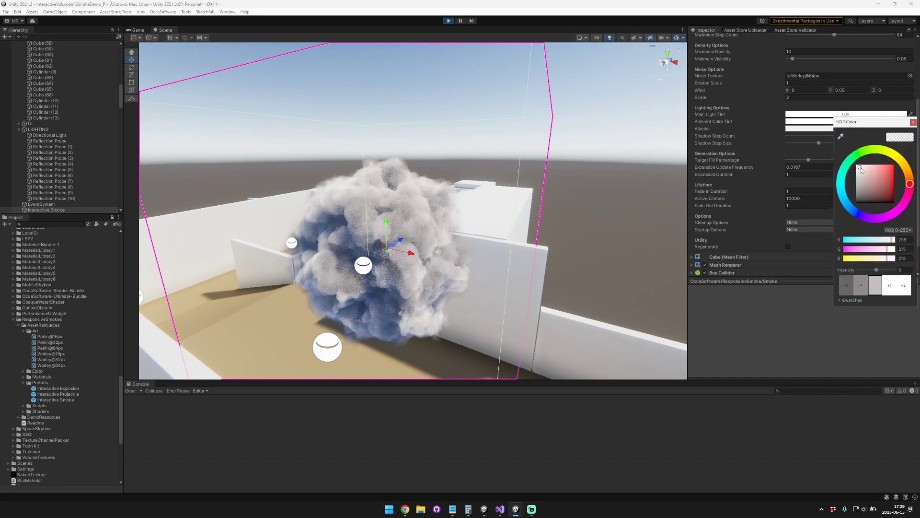
pyautogui.moveTo(912, 181); pyautogui.dragTo(910, 178)
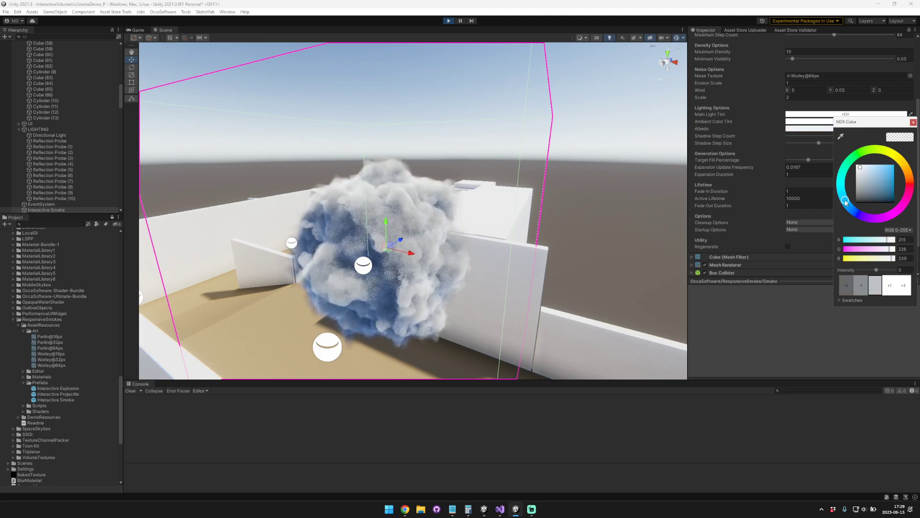
pyautogui.click(913, 123)
# Step: Darken the smoke's Ambient Color Tint to a neutral grey and regenerate the smoke
pyautogui.click(839, 128)
pyautogui.moveTo(858, 166); pyautogui.dragTo(840, 170)
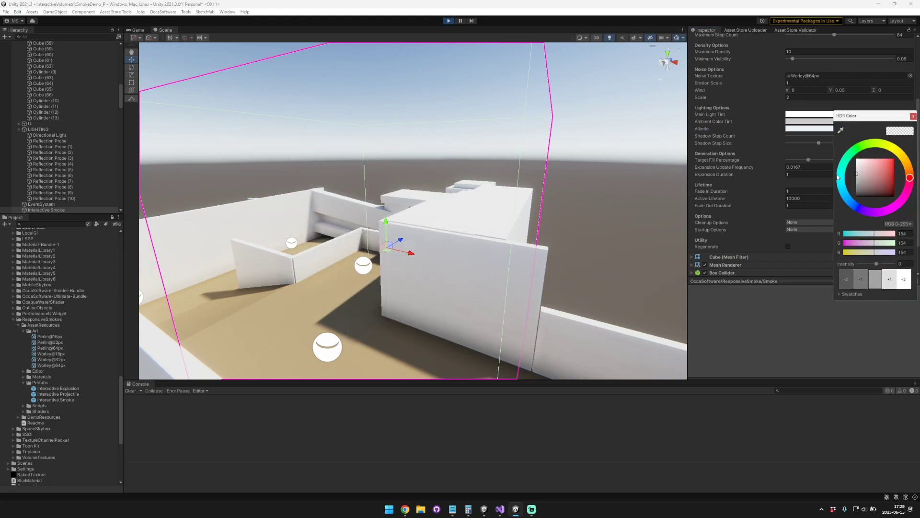
pyautogui.moveTo(838, 178); pyautogui.dragTo(830, 191)
pyautogui.click(789, 246)
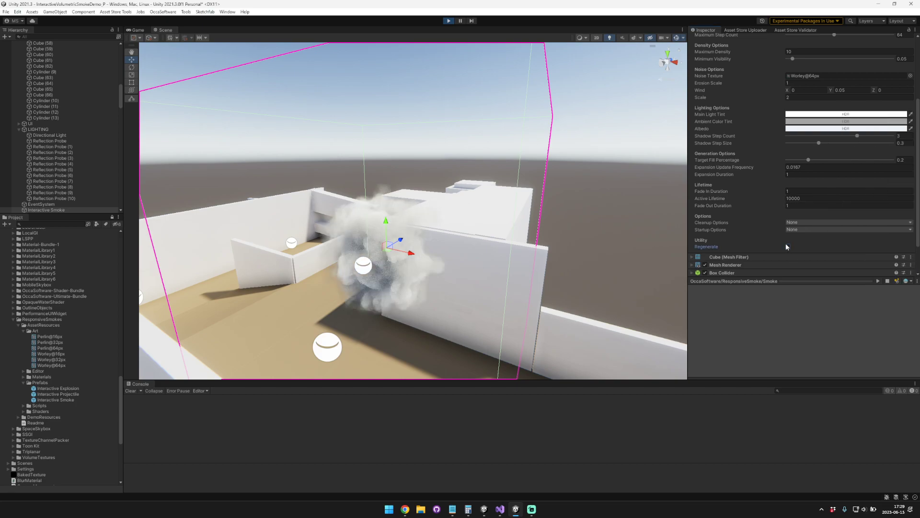
# Step: Regenerate the grey-ambient smoke while viewing the courtyard from farther back
pyautogui.press('a')
pyautogui.moveTo(403, 217); pyautogui.dragTo(435, 228, button='right')
pyautogui.press('s')
pyautogui.scroll(5, 706, 85)
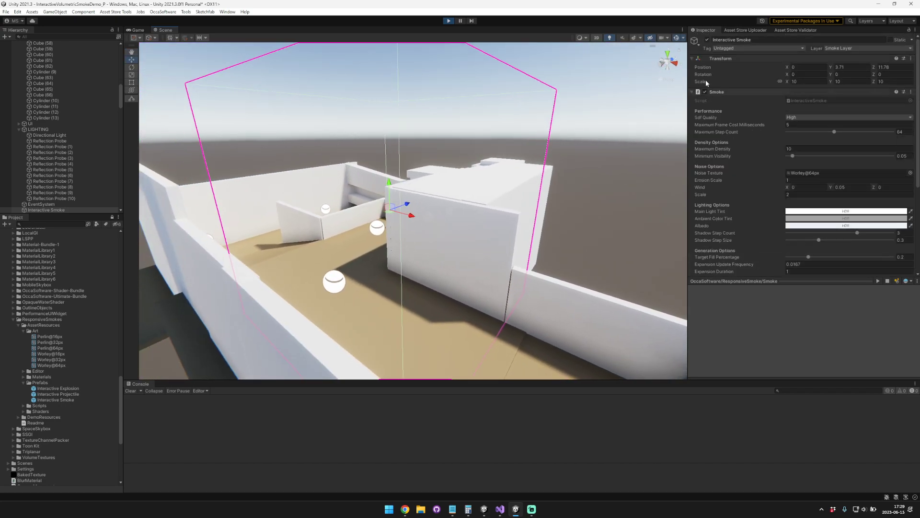
pyautogui.scroll(-5, 756, 248)
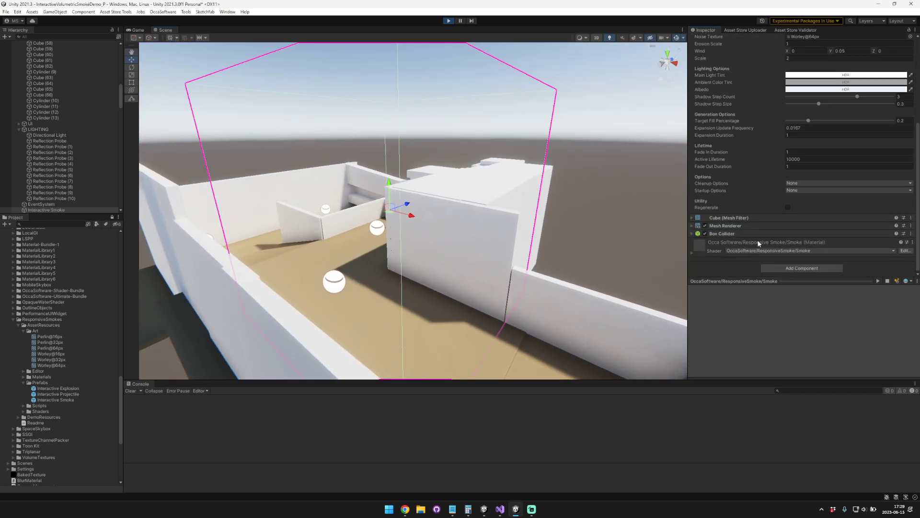
pyautogui.click(787, 207)
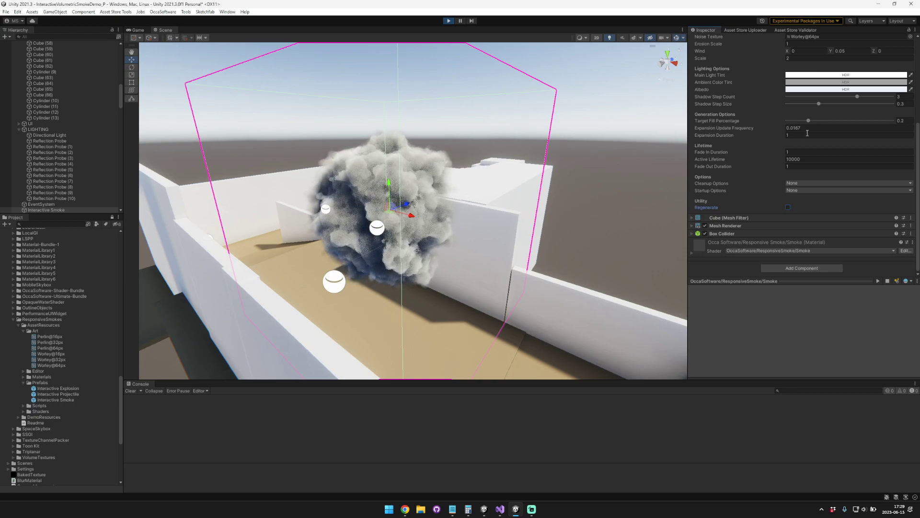
# Step: Raise the intensity of the smoke's Main Light Tint slightly and regenerate the smoke
pyautogui.click(838, 76)
pyautogui.moveTo(910, 126)
pyautogui.mouseDown()
pyautogui.moveTo(900, 107)
pyautogui.moveTo(836, 109)
pyautogui.mouseUp()
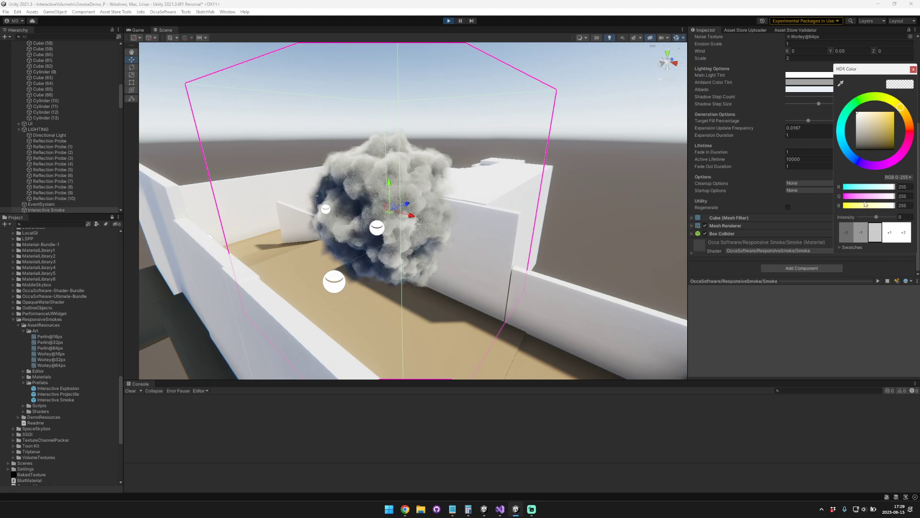
pyautogui.moveTo(876, 217)
pyautogui.mouseDown()
pyautogui.moveTo(886, 217)
pyautogui.moveTo(870, 218)
pyautogui.moveTo(878, 219)
pyautogui.mouseUp()
pyautogui.moveTo(527, 171); pyautogui.dragTo(597, 178, button='right')
pyautogui.moveTo(385, 193); pyautogui.dragTo(442, 205, button='right')
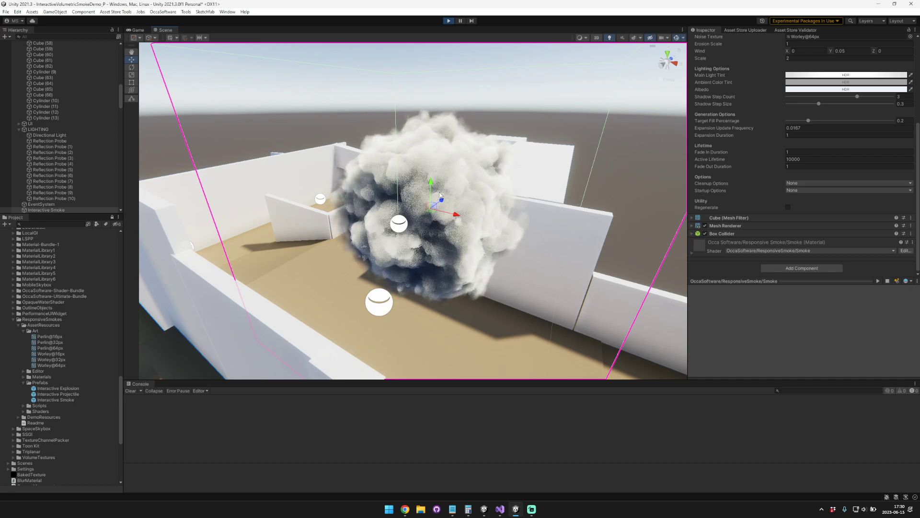
pyautogui.moveTo(440, 198); pyautogui.dragTo(479, 202, button='right')
pyautogui.click(787, 208)
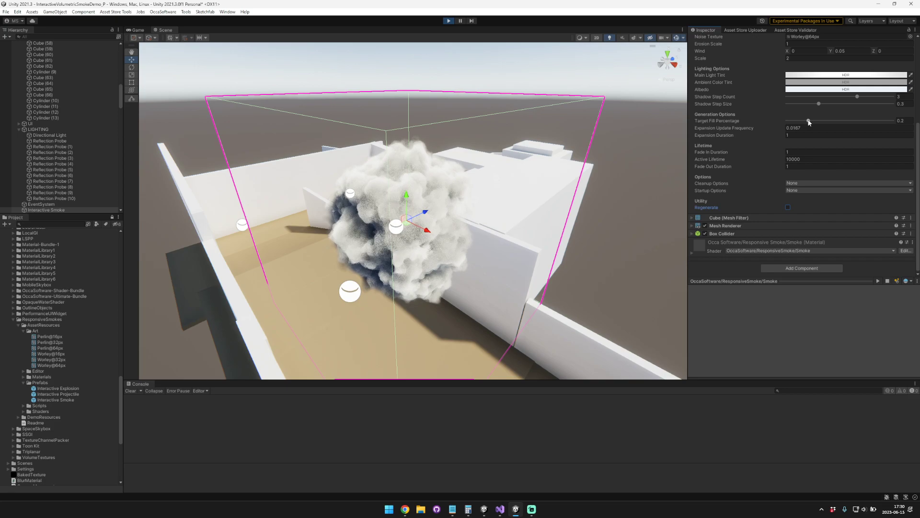
# Step: Set the Target Fill Percentage to 1 and regenerate the smoke, viewing it from above
pyautogui.moveTo(810, 121); pyautogui.dragTo(896, 121)
pyautogui.click(788, 207)
pyautogui.moveTo(417, 182); pyautogui.dragTo(371, 207, button='right')
pyautogui.press('a')
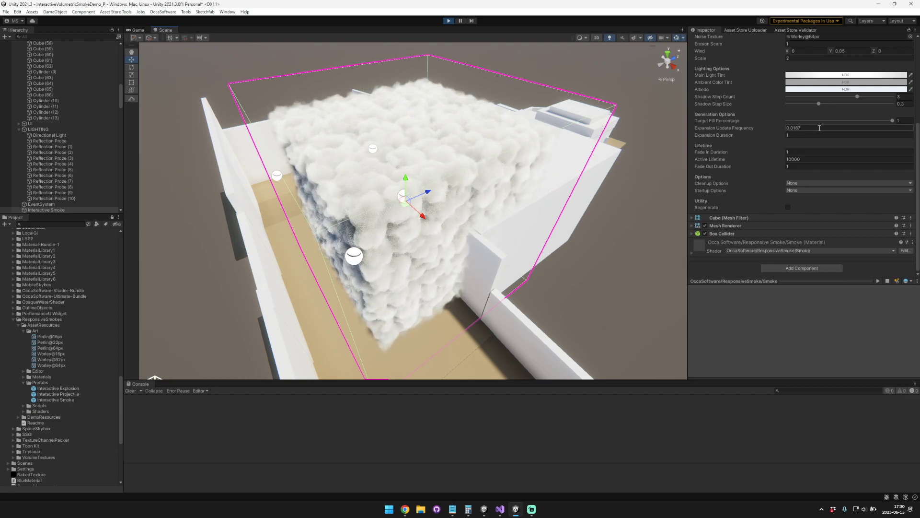
# Step: Reduce the Target Fill Percentage to 0.505, regenerate the smoke and view it from the opposite side
pyautogui.moveTo(888, 122); pyautogui.dragTo(840, 120)
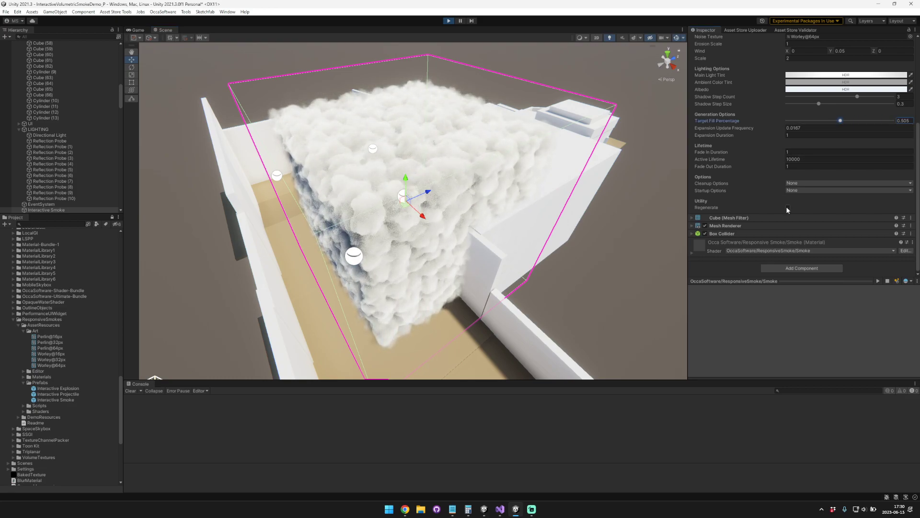
pyautogui.click(706, 207)
pyautogui.press('a')
pyautogui.moveTo(448, 191); pyautogui.dragTo(618, 183, button='right')
pyautogui.press('d')
# Step: Regenerate the smoke with a Target Fill Percentage of 0.102 and again with 1
pyautogui.moveTo(830, 120); pyautogui.dragTo(808, 120)
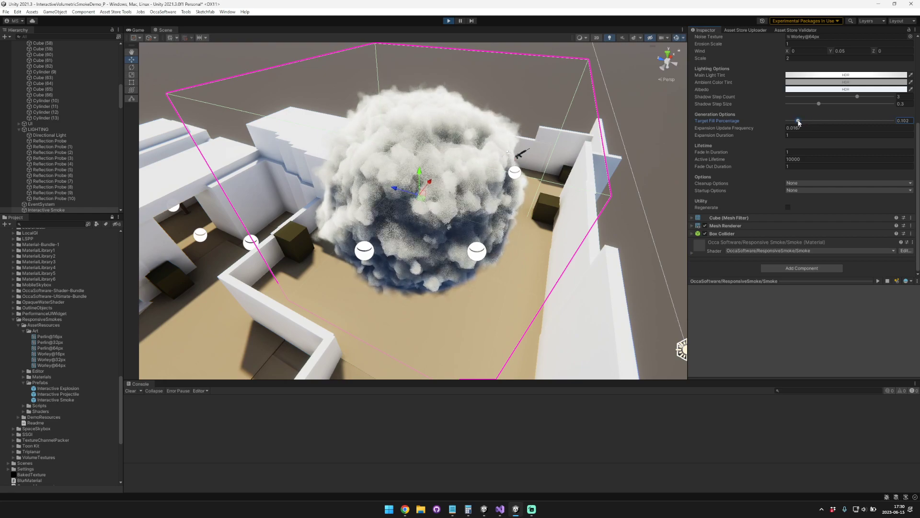
pyautogui.click(788, 207)
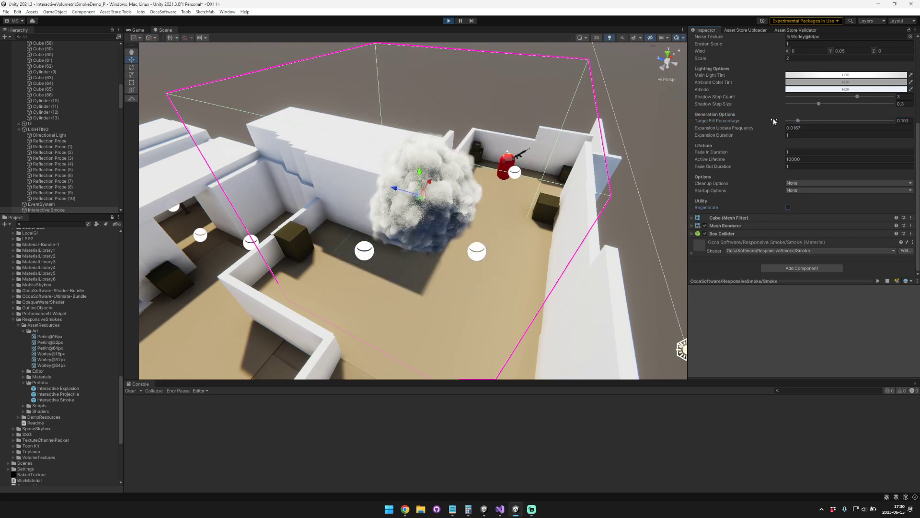
pyautogui.moveTo(799, 120); pyautogui.dragTo(892, 120)
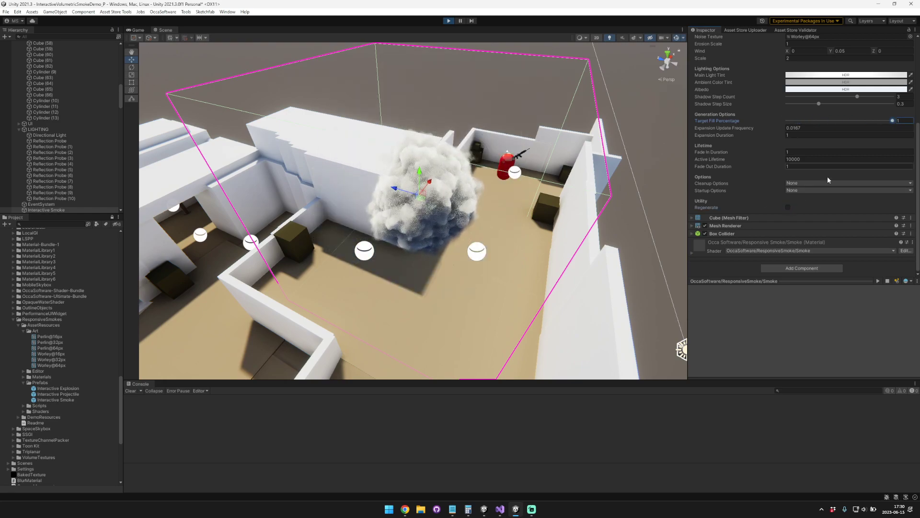
pyautogui.click(788, 207)
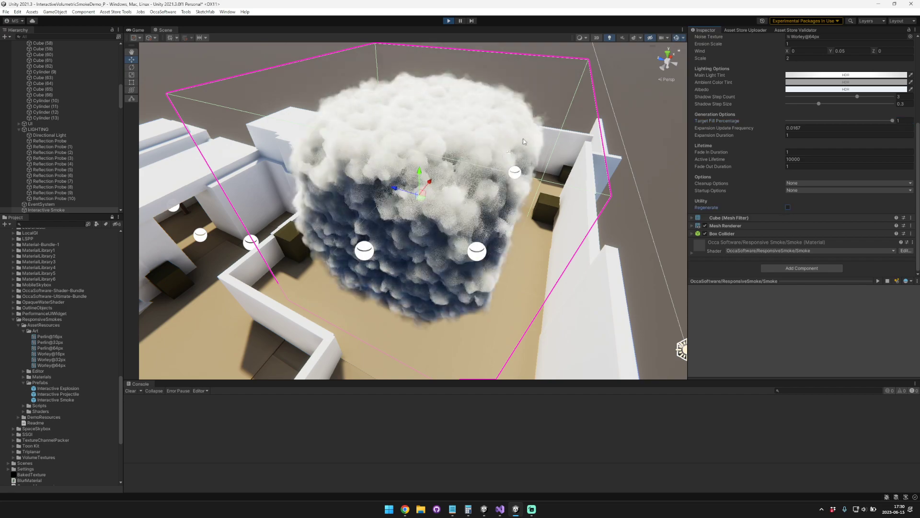
pyautogui.keyDown('alt'); pyautogui.moveTo(577, 101); pyautogui.dragTo(484, 154); pyautogui.keyUp('alt')
# Step: Set the Target Fill Percentage to 0.525 and regenerate the smoke
pyautogui.moveTo(892, 120); pyautogui.dragTo(844, 123)
pyautogui.click(788, 207)
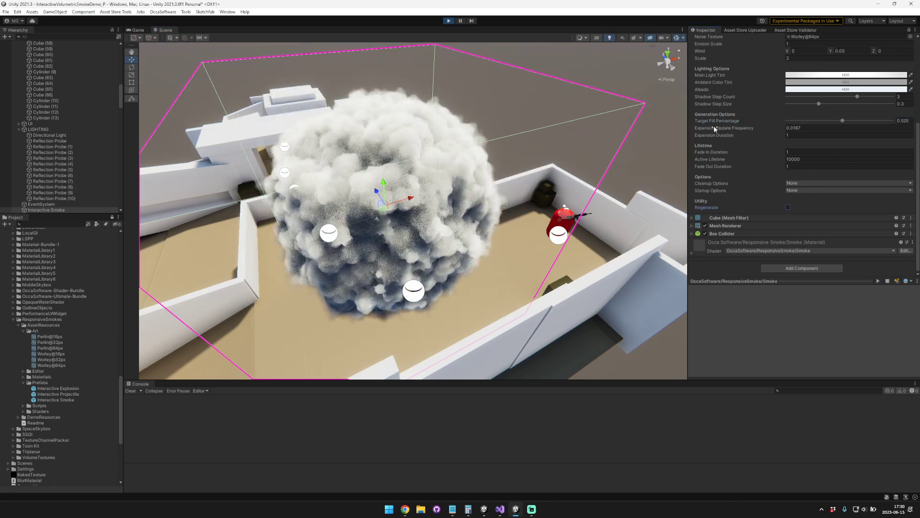
pyautogui.keyDown('alt'); pyautogui.moveTo(522, 149); pyautogui.dragTo(371, 155); pyautogui.keyUp('alt')
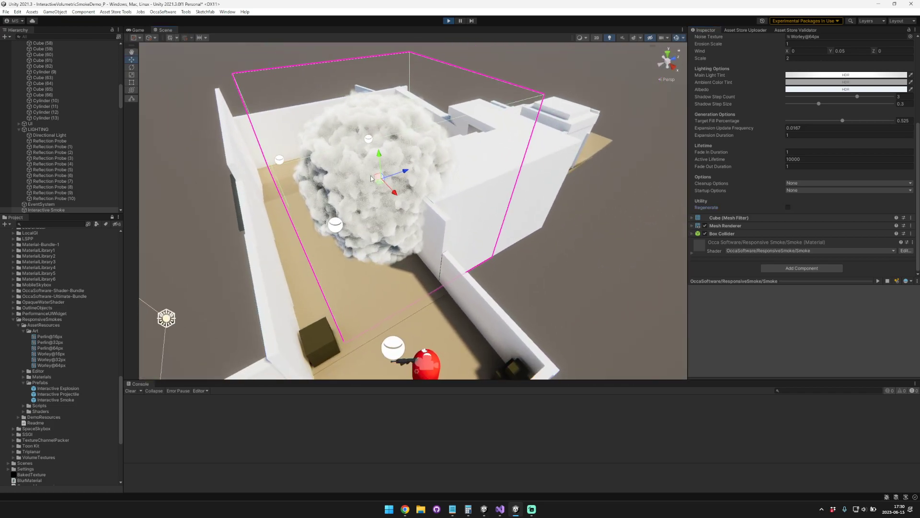
# Step: Set the smoke's Expansion Update Frequency to 1/60
pyautogui.click(813, 128)
pyautogui.doubleClick(797, 128)
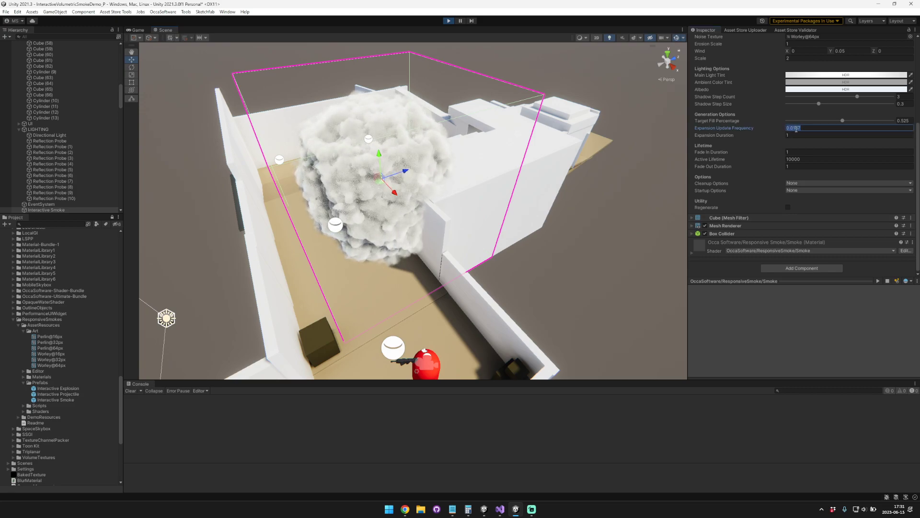
pyautogui.write('1/60')
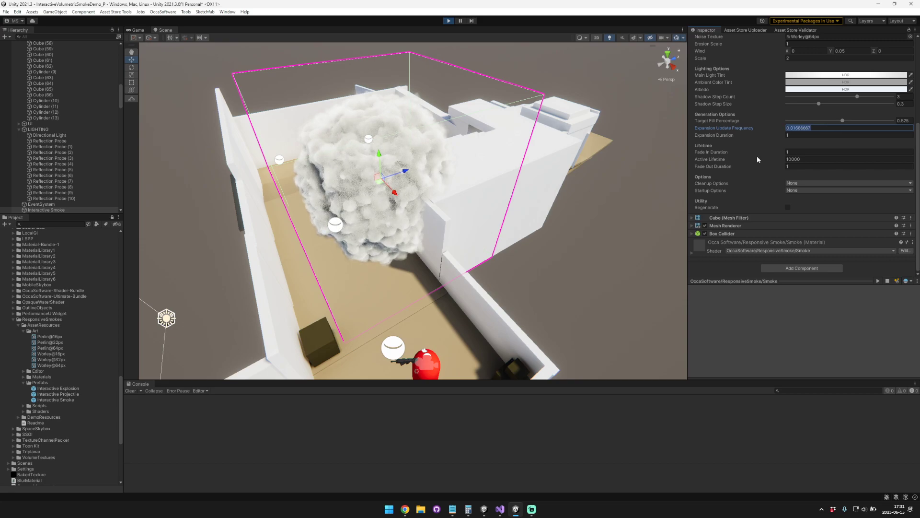
# Step: Change the Expansion Update Frequency to 1 and regenerate the smoke several times
pyautogui.click(788, 207)
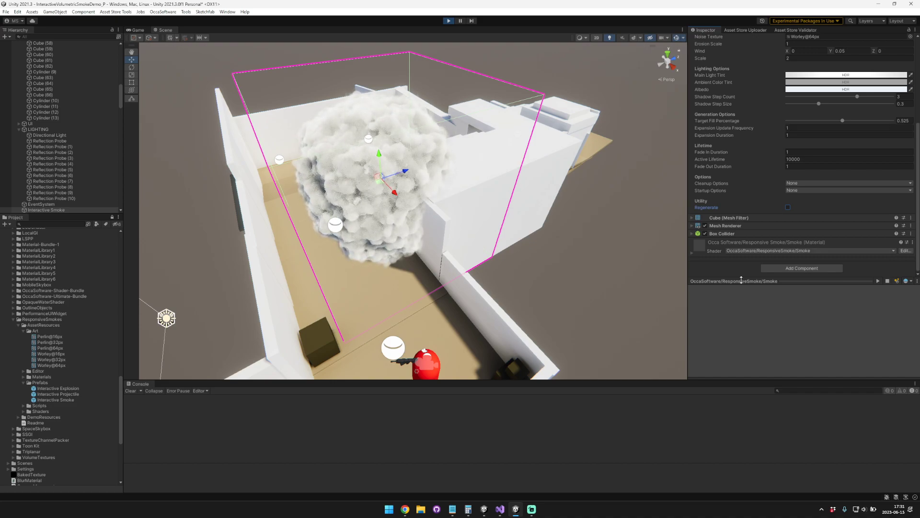
pyautogui.click(789, 207)
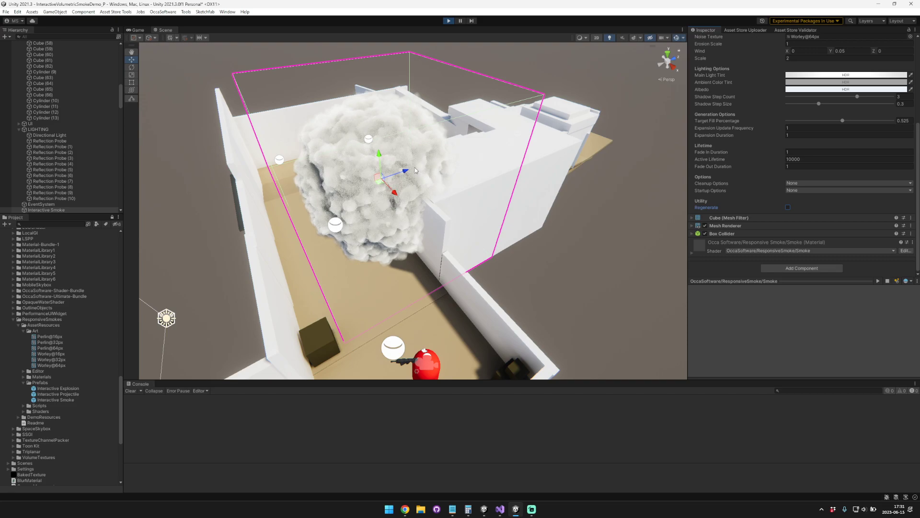
pyautogui.click(788, 207)
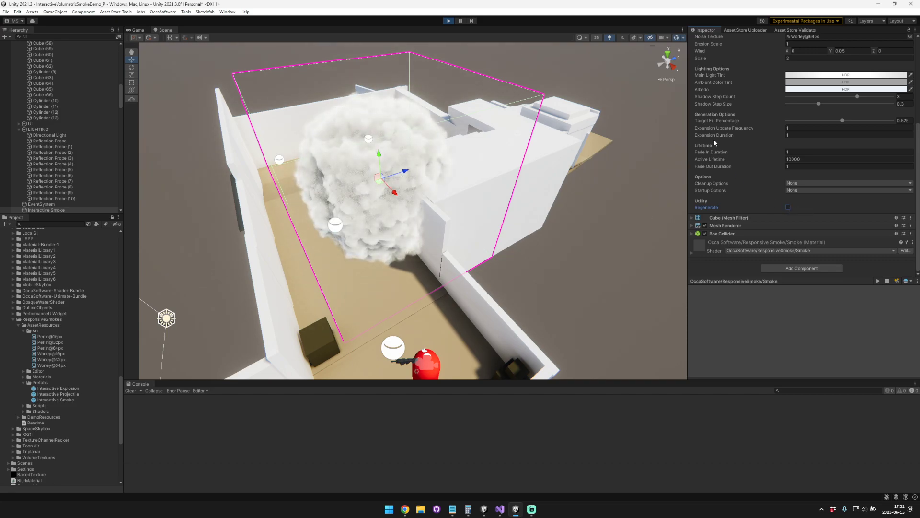
# Step: Set the smoke's Expansion Duration to 5 and regenerate the smoke
pyautogui.click(788, 207)
pyautogui.write('5')
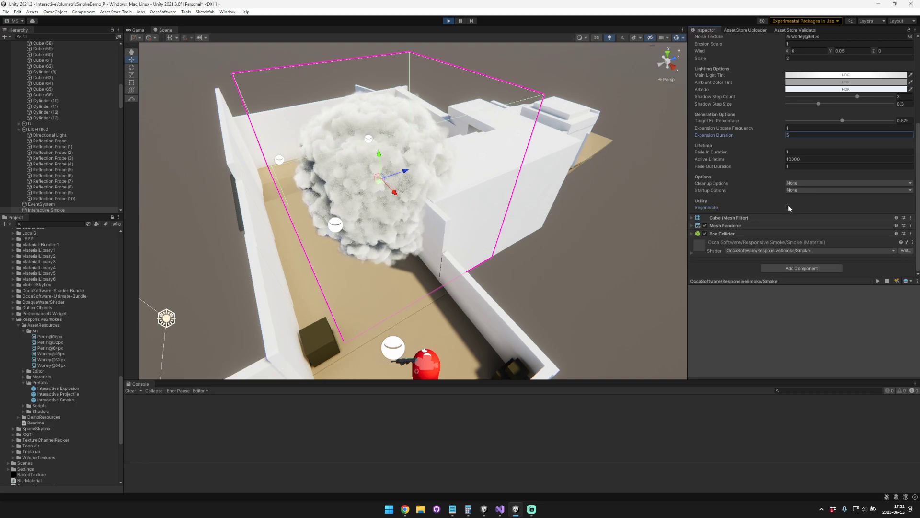
pyautogui.click(789, 206)
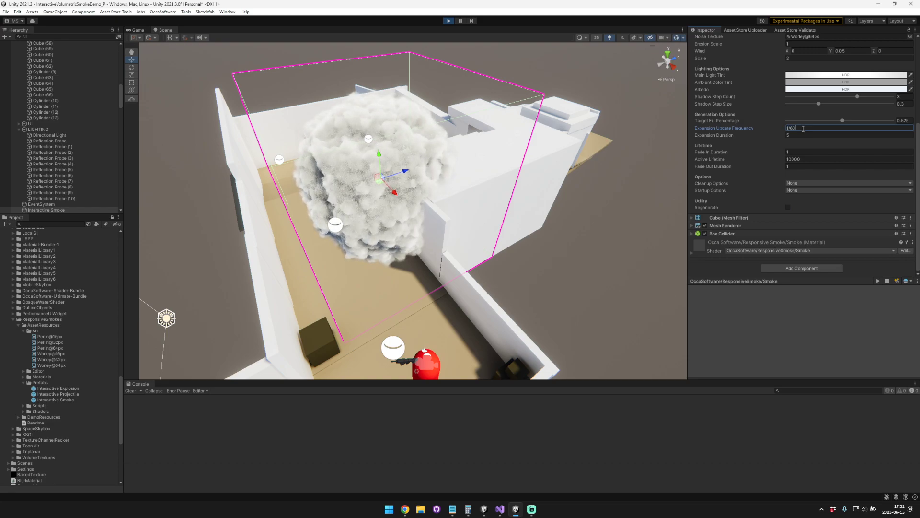
# Step: Regenerate the smoke with Expansion Update Frequency values of 1/60 and 0.008333334 to compare how it expands
pyautogui.click(788, 207)
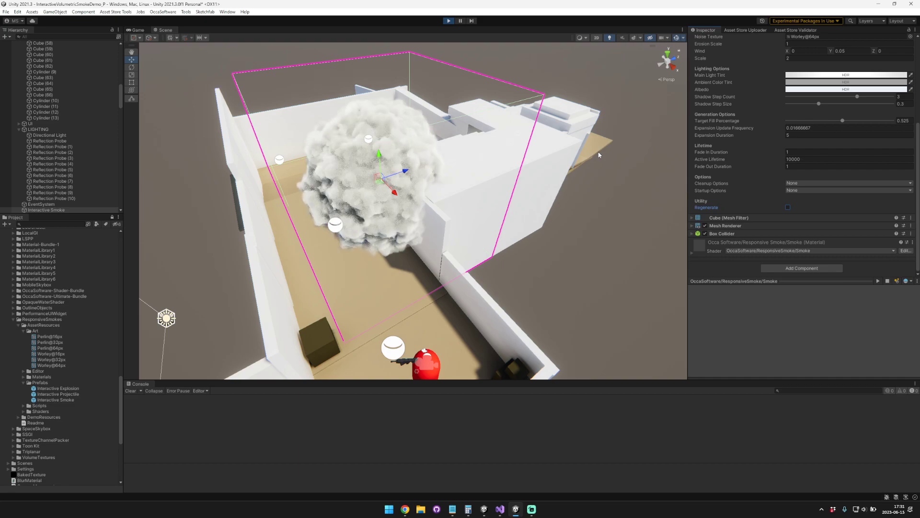
pyautogui.click(753, 131)
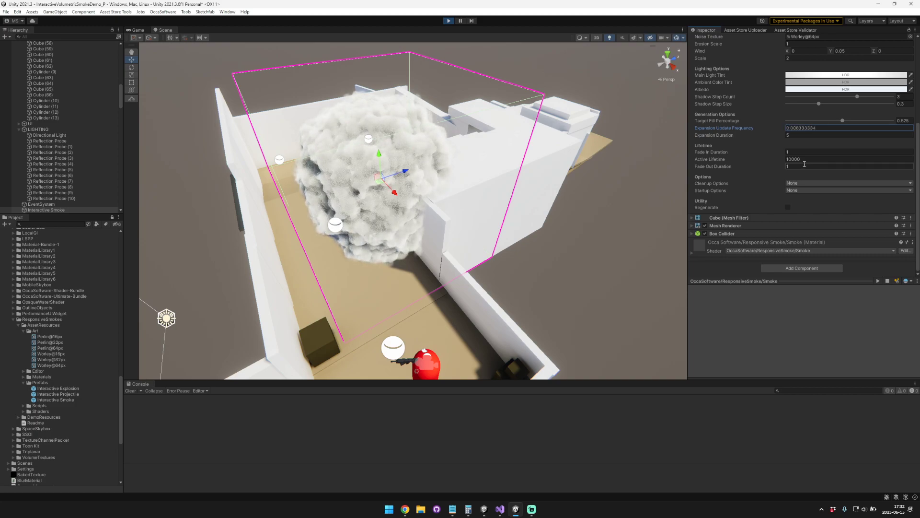
pyautogui.click(788, 207)
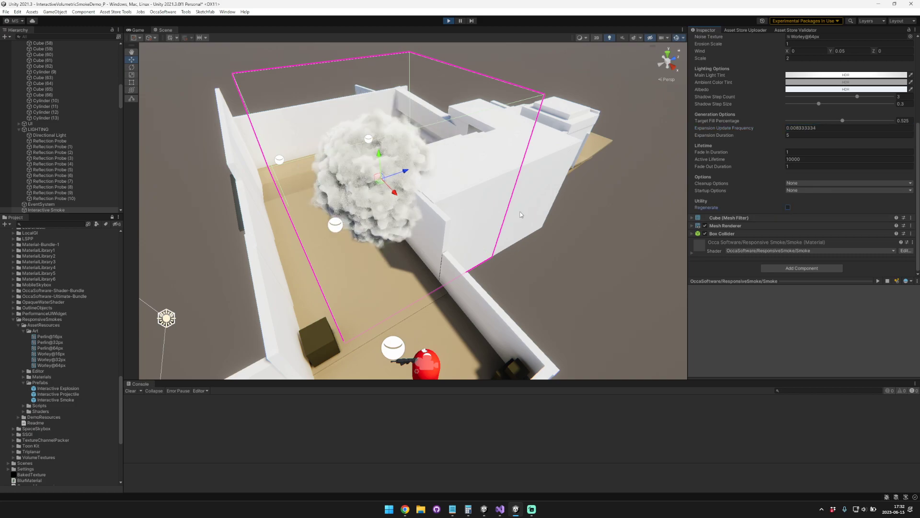
pyautogui.click(804, 128)
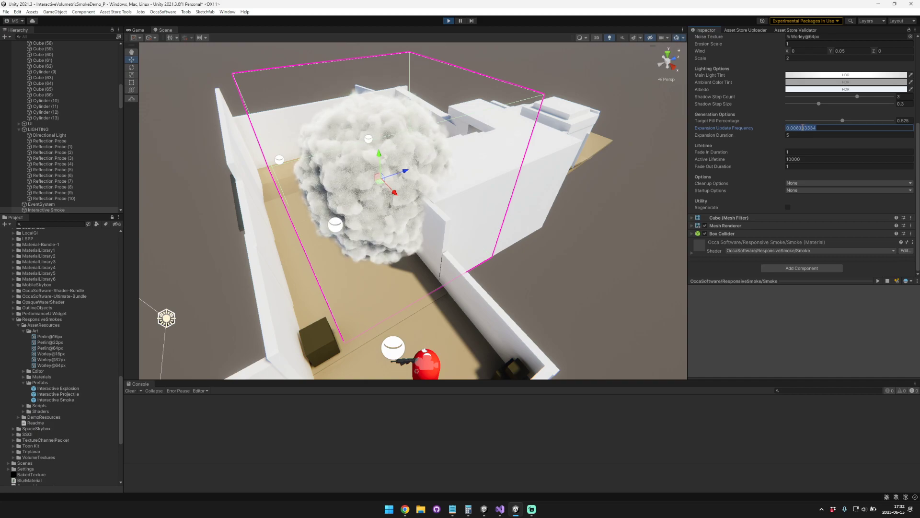
pyautogui.click(788, 208)
# Step: Set the smoke's Expansion Update Frequency to 5 and the Expansion Duration to 1, regenerating the smoke after each change
pyautogui.click(810, 128)
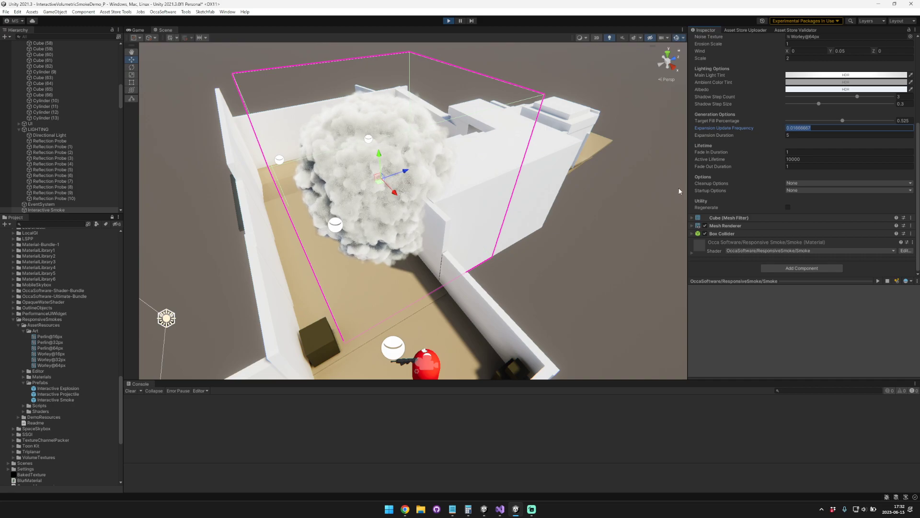
pyautogui.write('5')
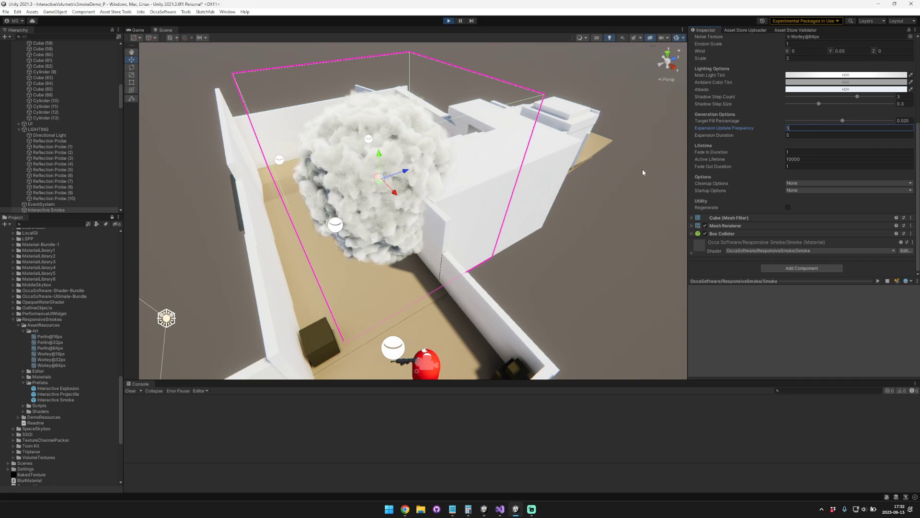
pyautogui.click(788, 207)
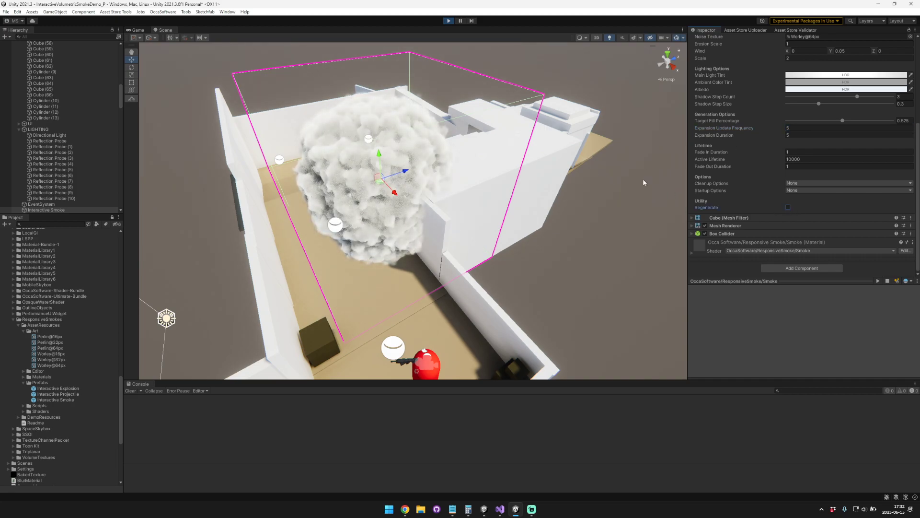
pyautogui.click(815, 135)
pyautogui.write('1')
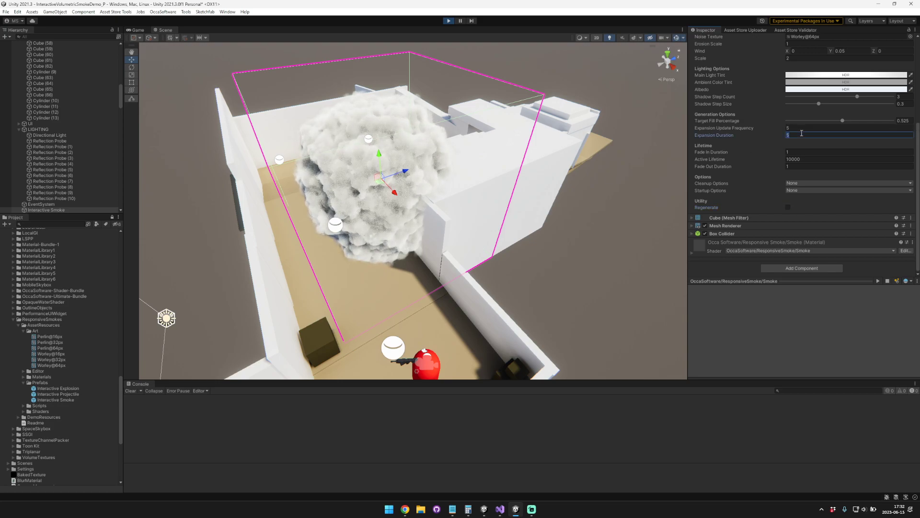
pyautogui.click(788, 207)
# Step: Set the Expansion Update Frequency to 1 and the Expansion Duration to 10, and regenerate the smoke
pyautogui.click(798, 127)
pyautogui.write('1')
pyautogui.click(798, 134)
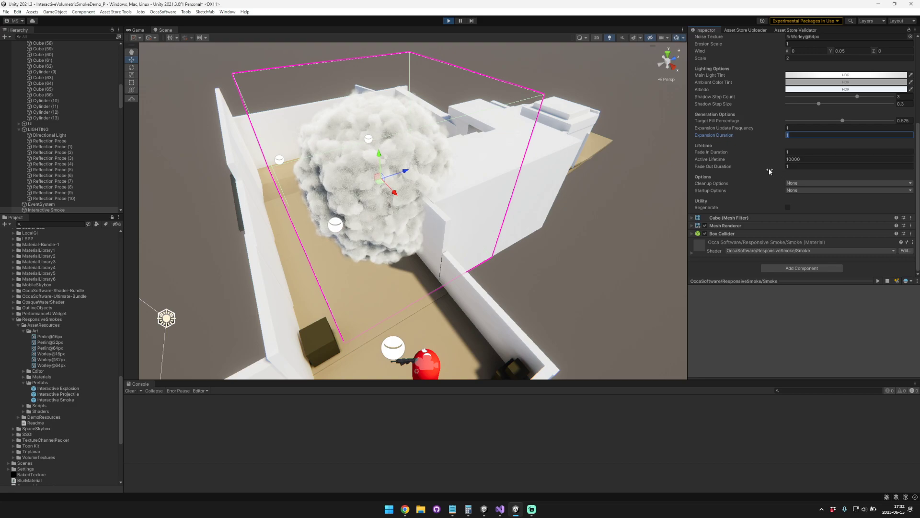
pyautogui.write('10')
pyautogui.click(788, 207)
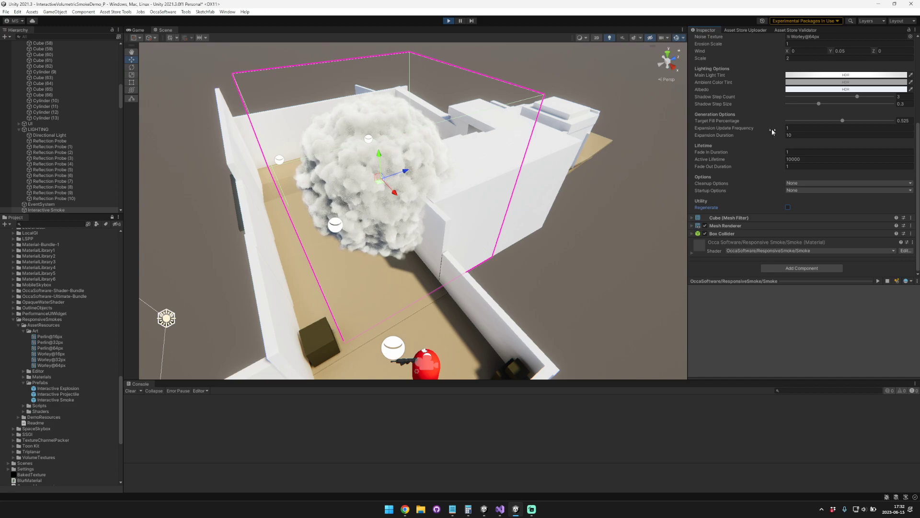
# Step: Set the Expansion Duration to 1 and regenerate the smoke with an Expansion Update Frequency of 1/60 and with 0.008333334
pyautogui.click(803, 128)
pyautogui.write('/60')
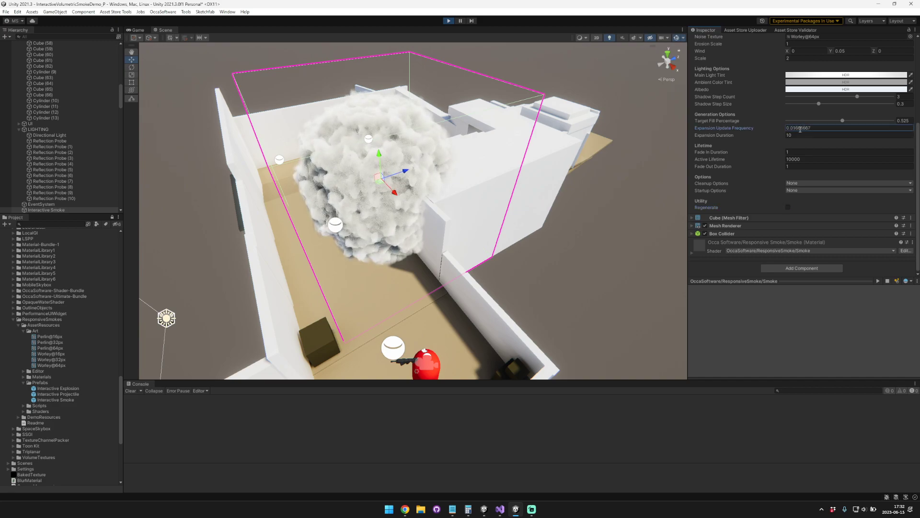
pyautogui.click(796, 135)
pyautogui.doubleClick(798, 135)
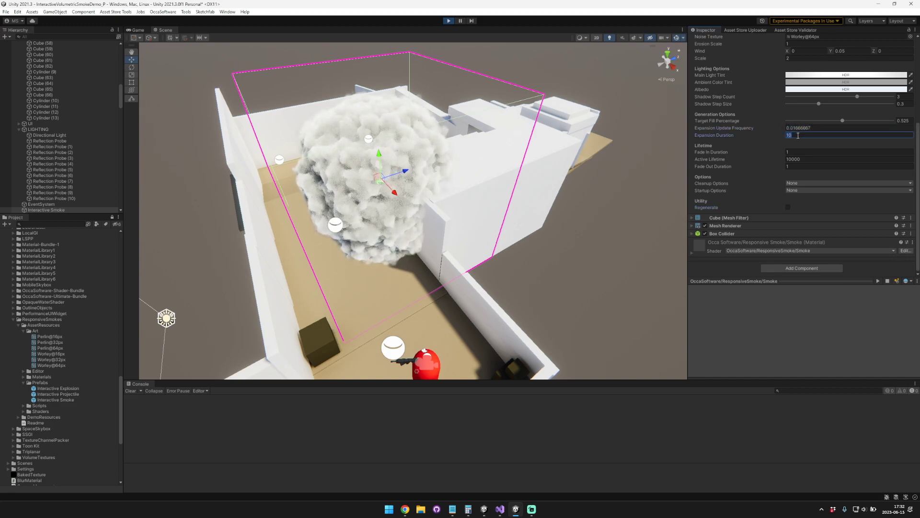
pyautogui.write('1')
pyautogui.click(787, 207)
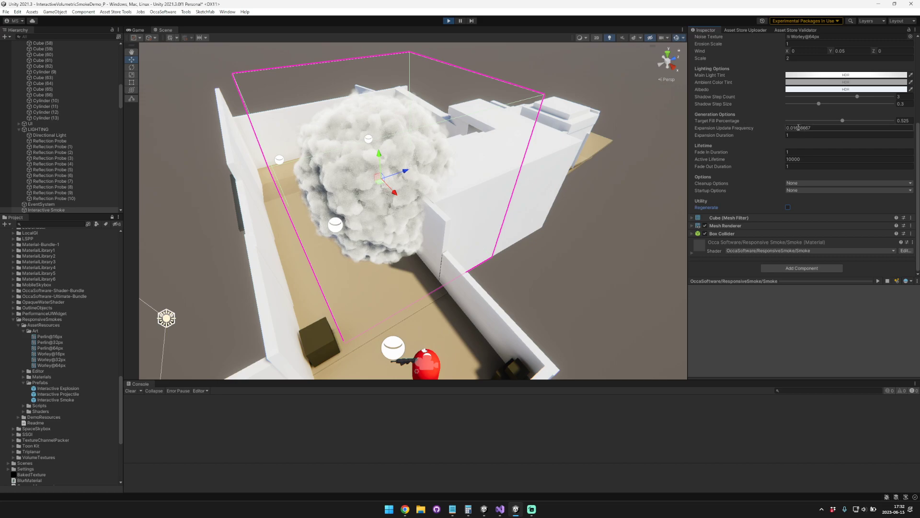
pyautogui.press('Return')
pyautogui.click(788, 207)
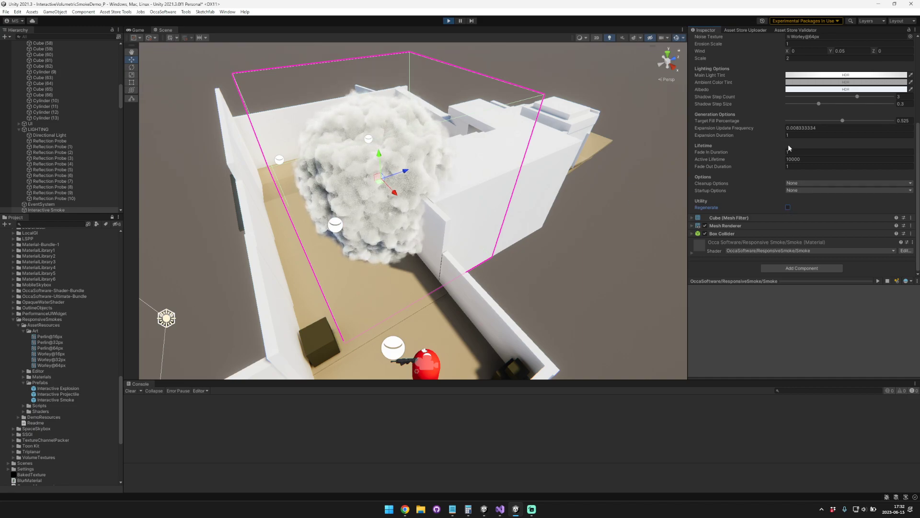
# Step: Set the smoke's Fade In Duration to 5 and regenerate the smoke
pyautogui.click(720, 150)
pyautogui.write('5')
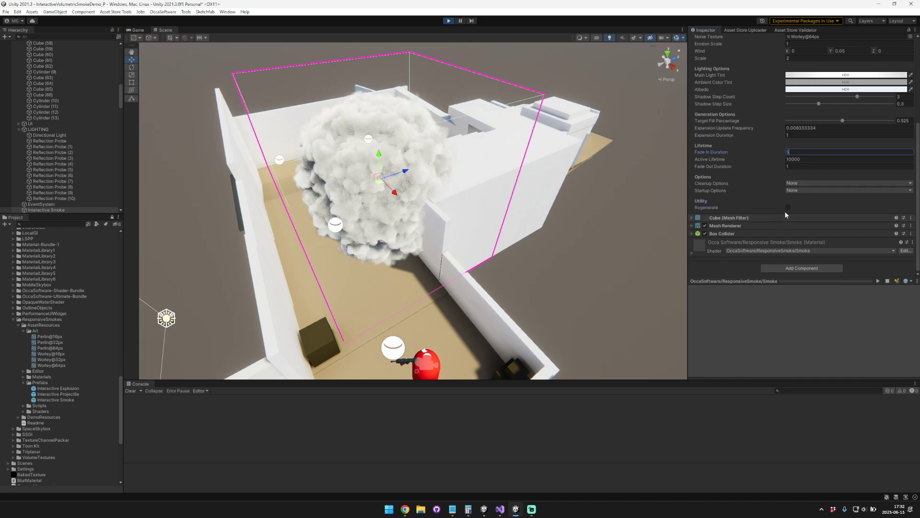
pyautogui.click(788, 207)
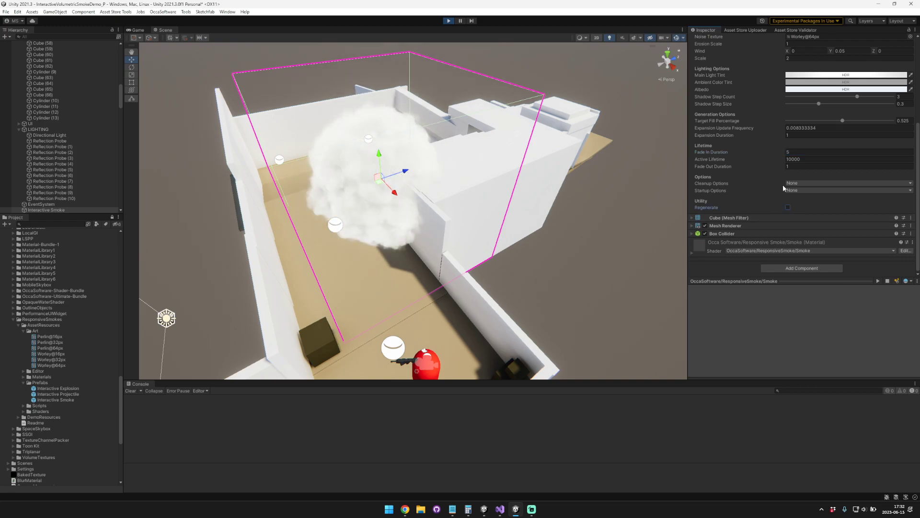
# Step: Set the smoke's Active Lifetime to 1 and Fade Out Duration to 5, and regenerate the smoke
pyautogui.click(805, 159)
pyautogui.write('1')
pyautogui.press('Tab')
pyautogui.write('5')
pyautogui.click(787, 207)
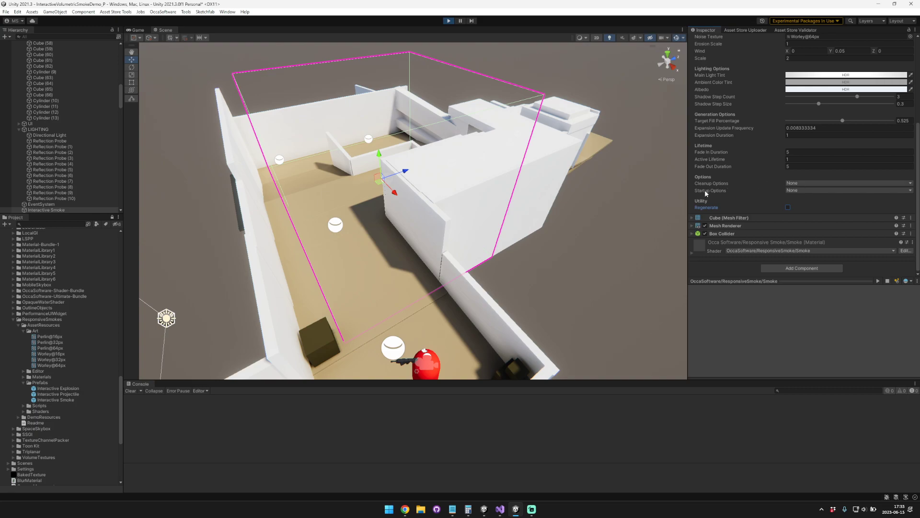
# Step: Examine the choices available for the smoke's Cleanup Options and Startup Options
pyautogui.click(823, 191)
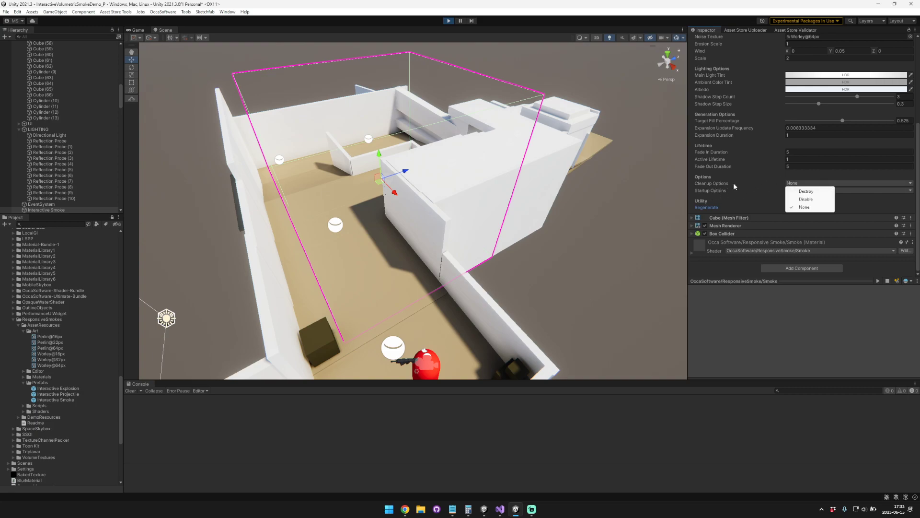
pyautogui.click(804, 207)
pyautogui.click(801, 190)
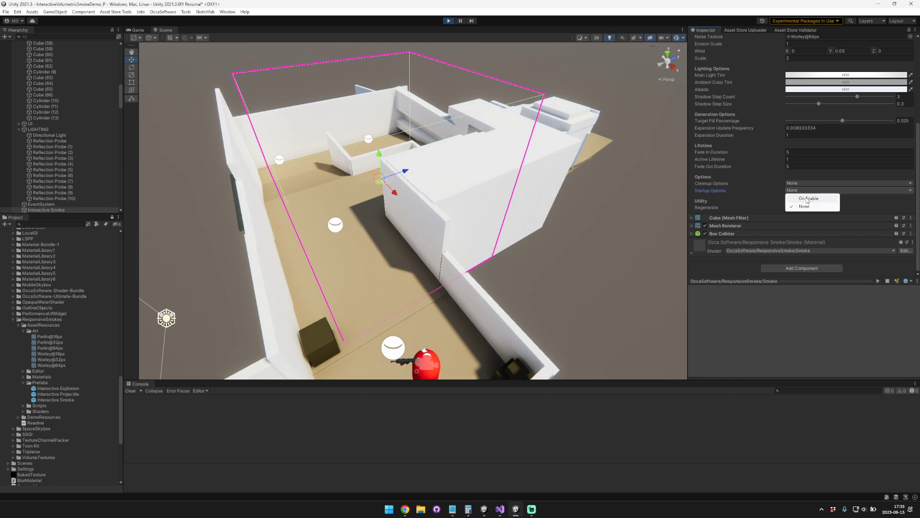
pyautogui.click(724, 190)
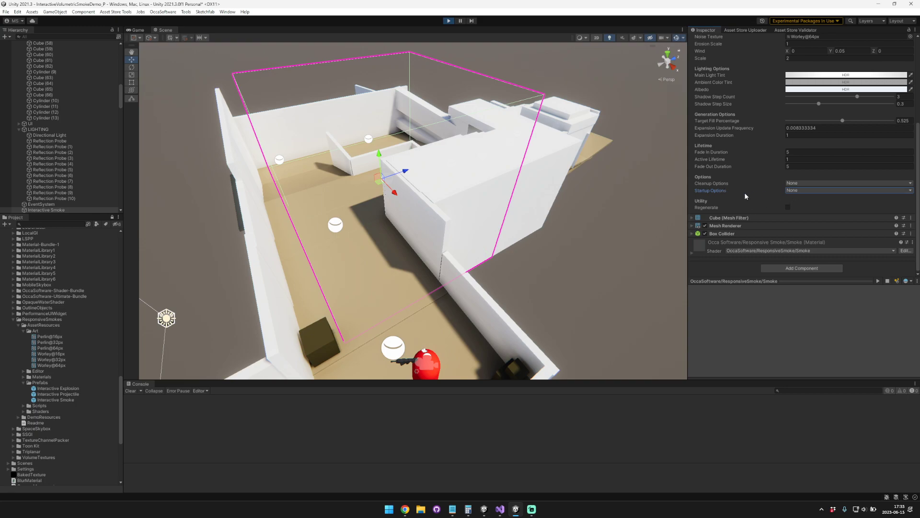
pyautogui.scroll(5, 735, 194)
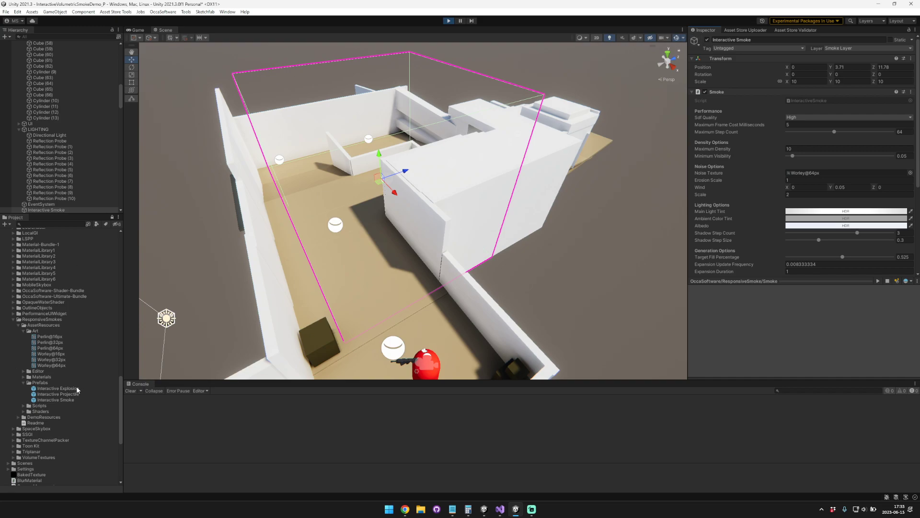
# Step: Collapse the Prefabs and Art asset folders and the LIGHTING and ENVIRONMENT groups of the scene hierarchy
pyautogui.click(24, 382)
pyautogui.doubleClick(24, 330)
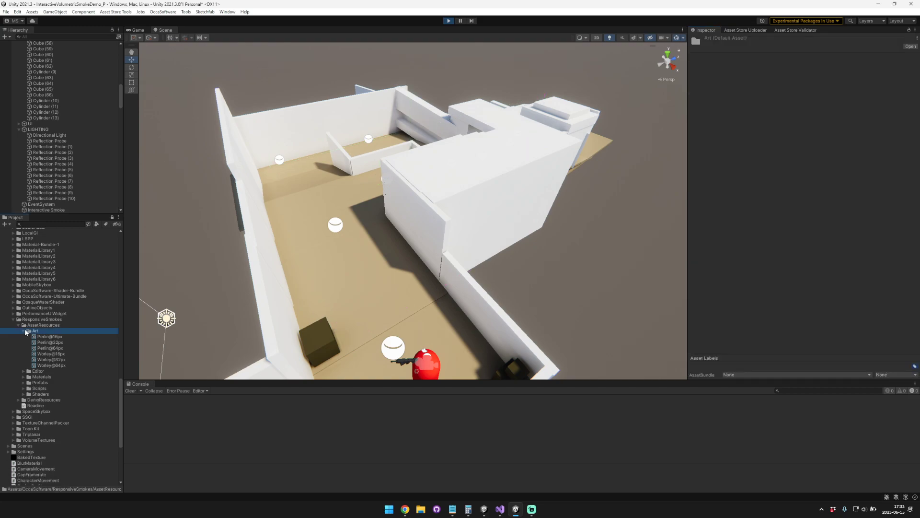
pyautogui.moveTo(391, 265); pyautogui.dragTo(381, 248, button='right')
pyautogui.press('s')
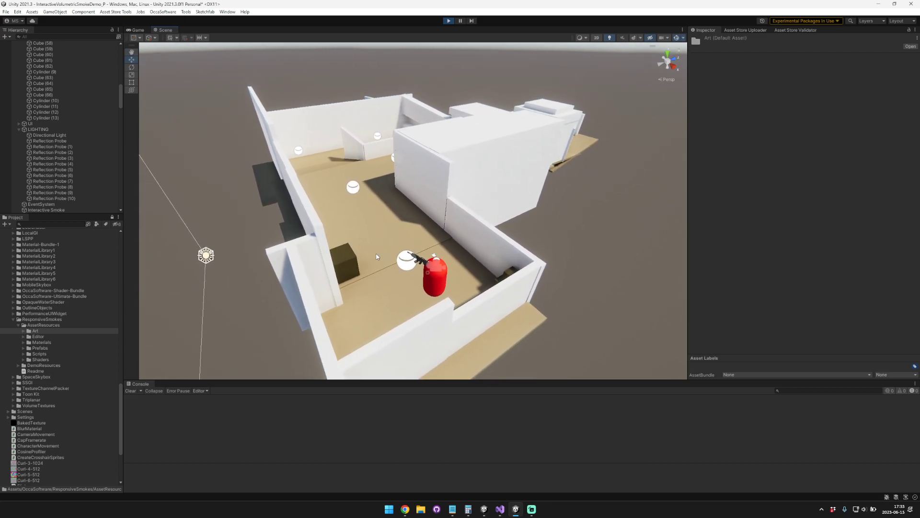
pyautogui.scroll(10, 93, 151)
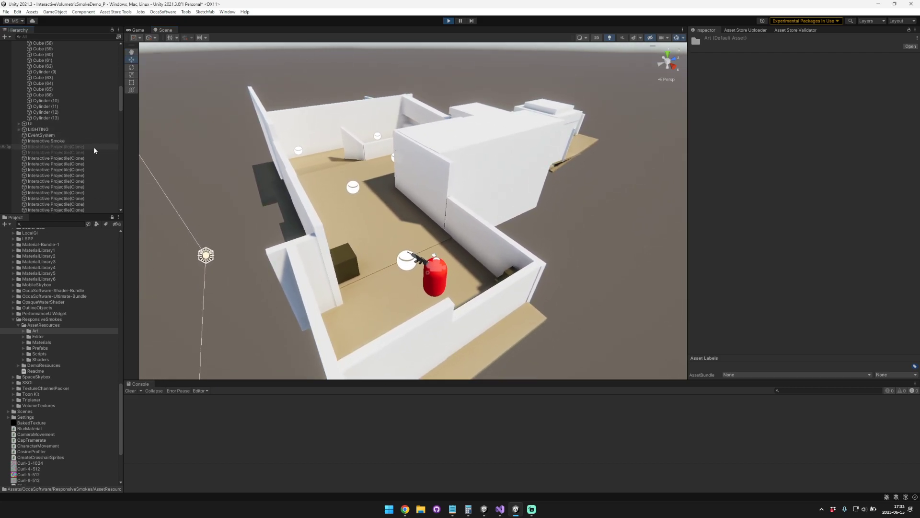
pyautogui.scroll(10, 94, 153)
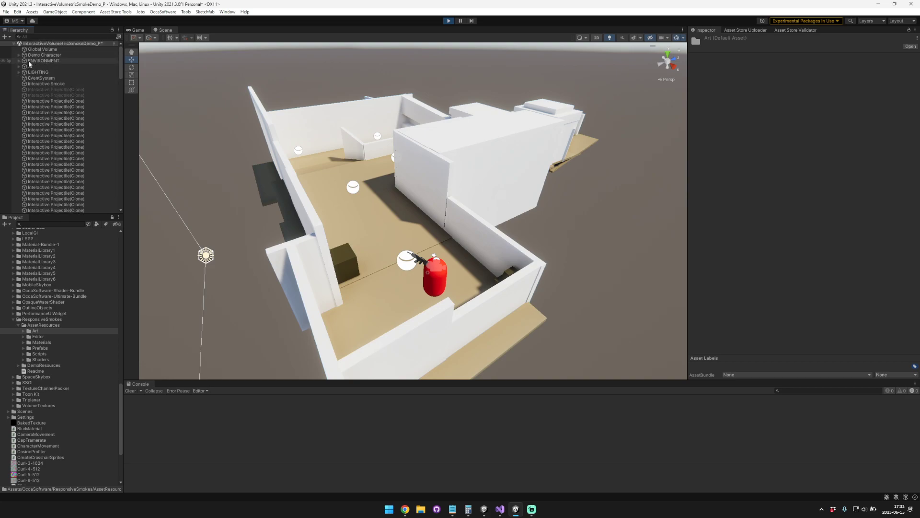
# Step: Open the InteractiveProjectile script from the Scripts folder in Visual Studio and highlight its public Shoot method
pyautogui.click(23, 354)
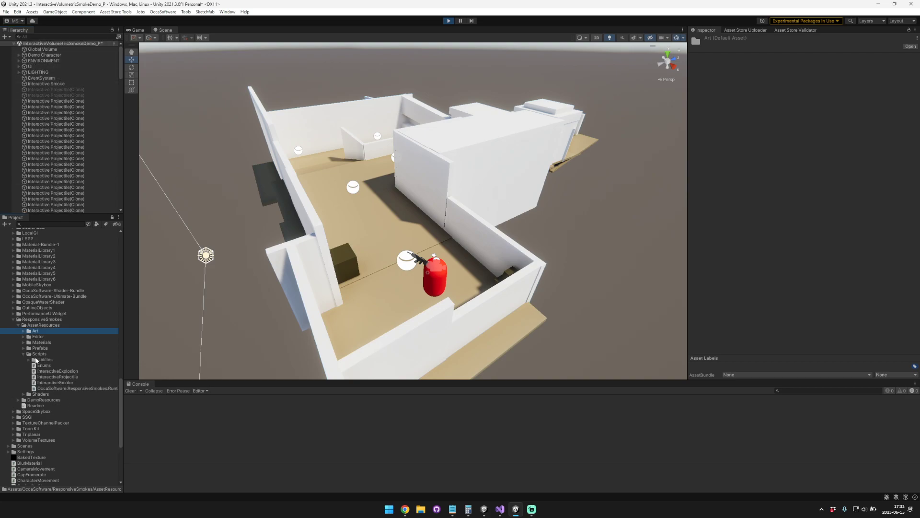
pyautogui.click(76, 377)
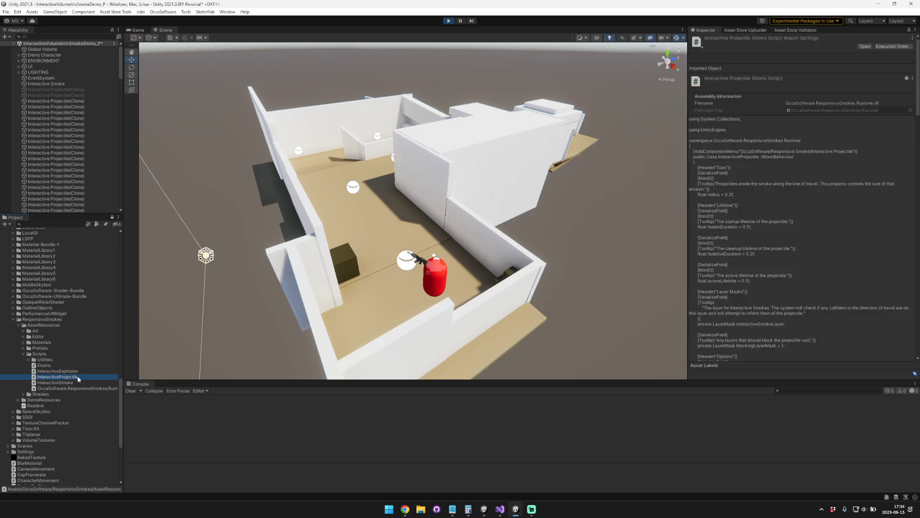
pyautogui.doubleClick(79, 376)
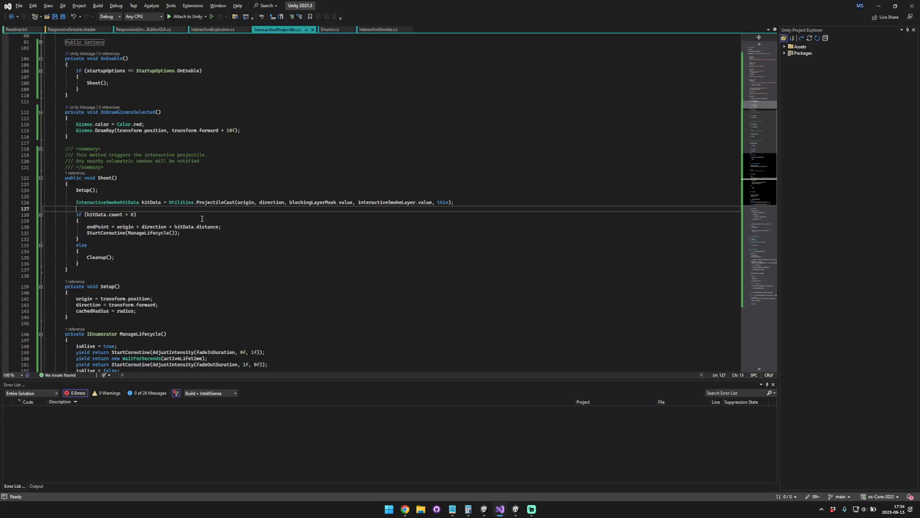
pyautogui.doubleClick(105, 178)
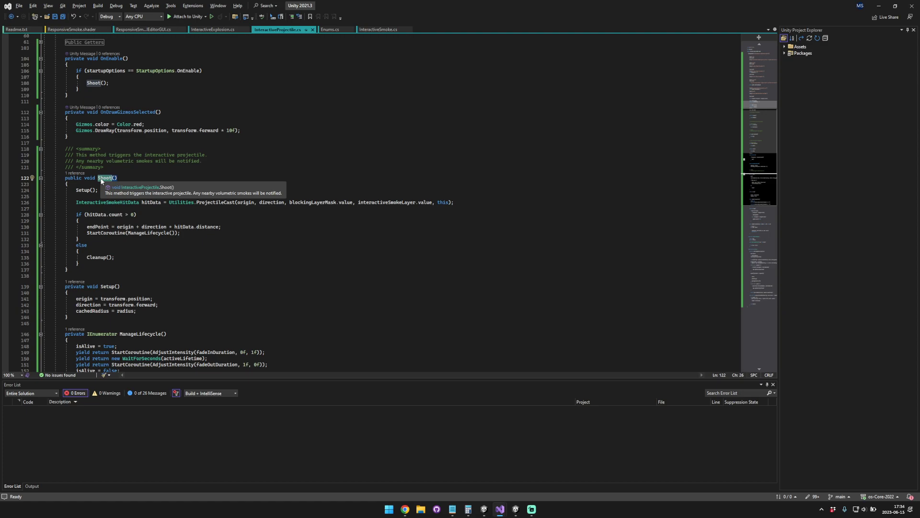
# Step: Switch back to Unity, select the Interactive Smoke object and examine the layers it can be assigned to
pyautogui.hotkey('alt', 'Tab')
pyautogui.moveTo(146, 171); pyautogui.dragTo(202, 169, button='right')
pyautogui.click(60, 84)
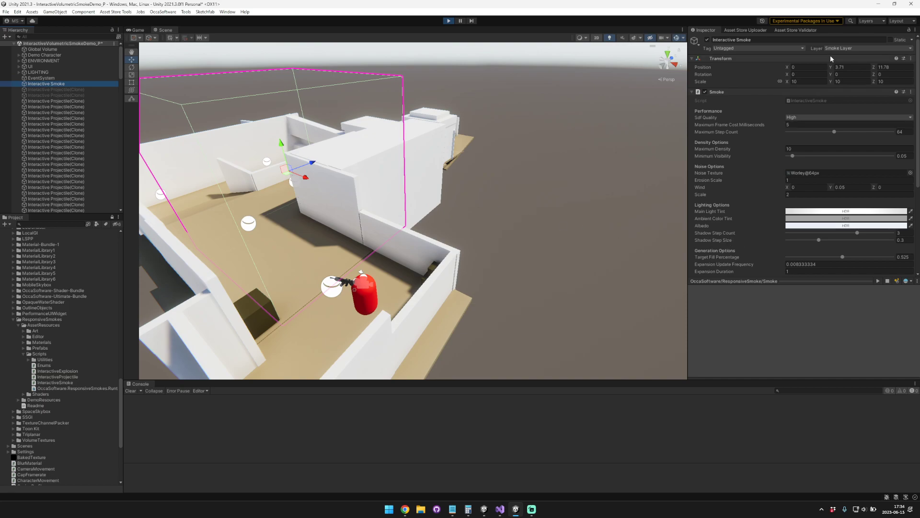
pyautogui.click(840, 49)
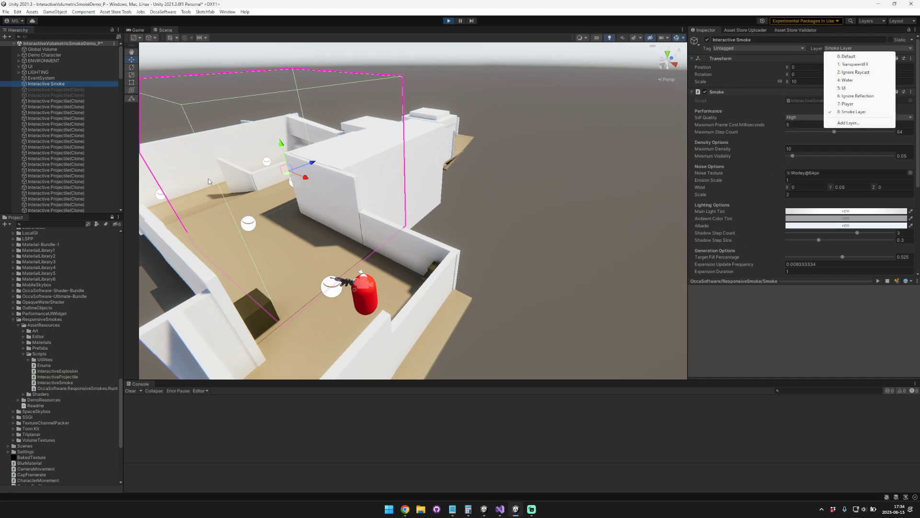
# Step: Examine the Interactive Smoke Layer mask on the Interactive Projectile and Interactive Explosion prefabs
pyautogui.click(21, 344)
pyautogui.click(23, 347)
pyautogui.click(72, 359)
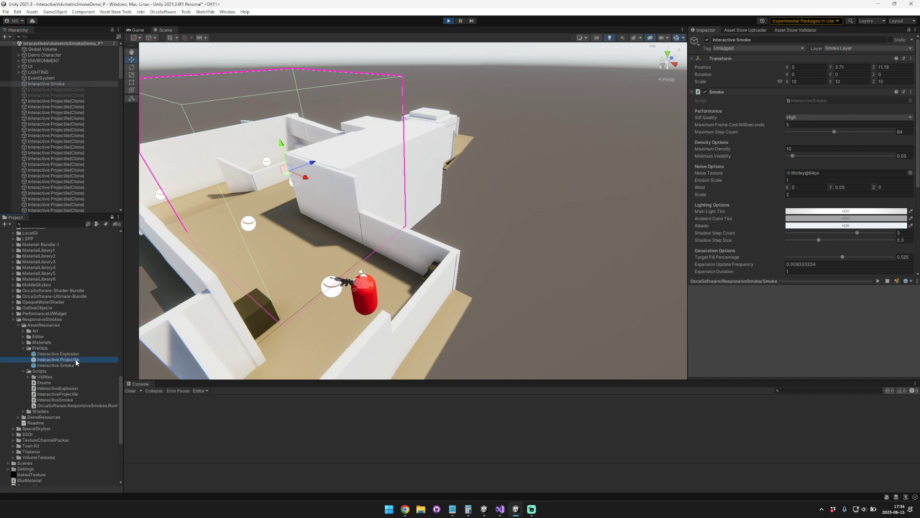
pyautogui.click(819, 206)
pyautogui.click(728, 207)
pyautogui.click(52, 353)
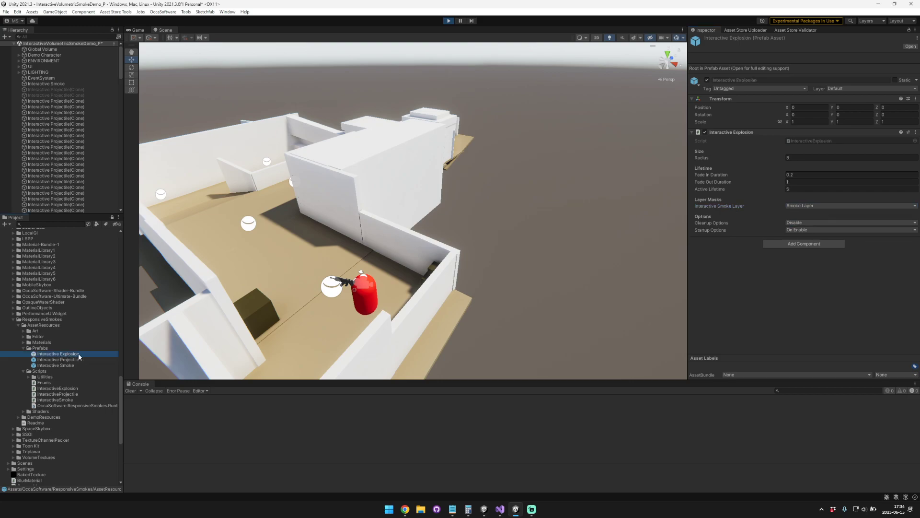
pyautogui.click(749, 206)
pyautogui.click(749, 206)
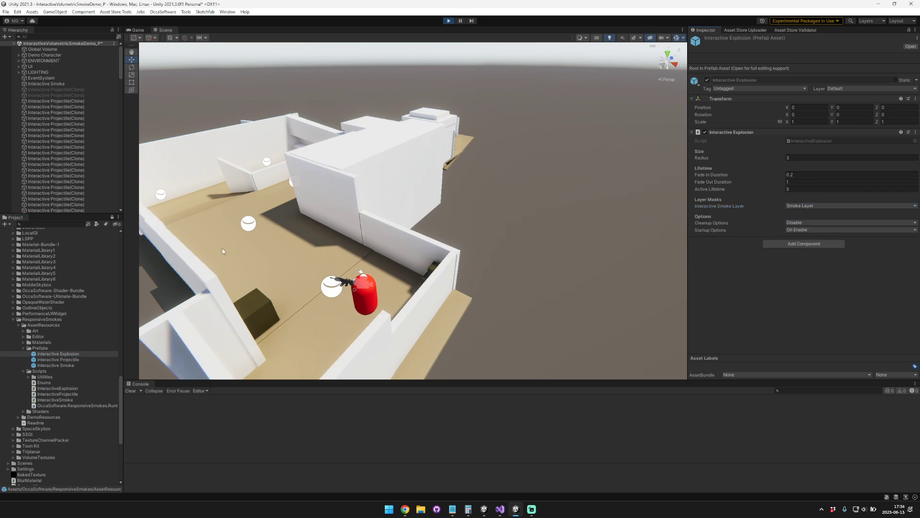
# Step: Reselect the Interactive Smoke volume in the scene and switch to the InteractiveProjectile script in Visual Studio
pyautogui.click(286, 173)
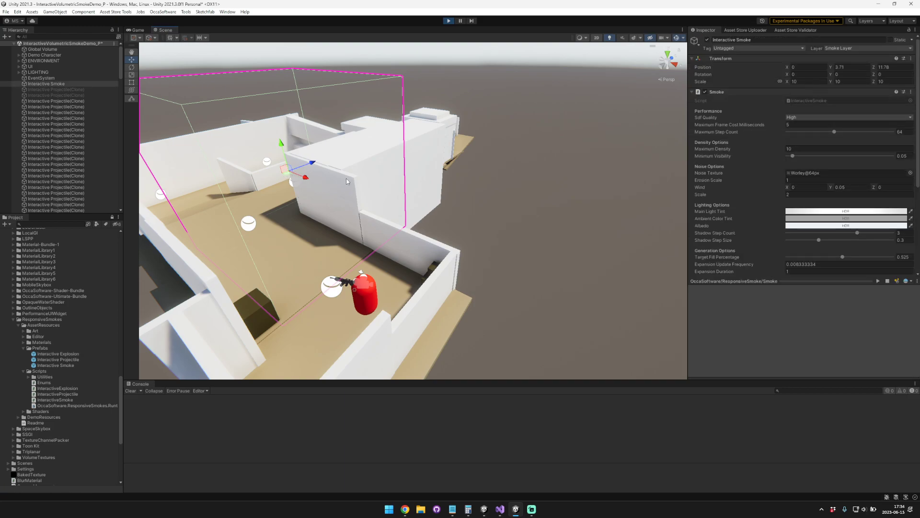
pyautogui.hotkey('alt', 'Tab')
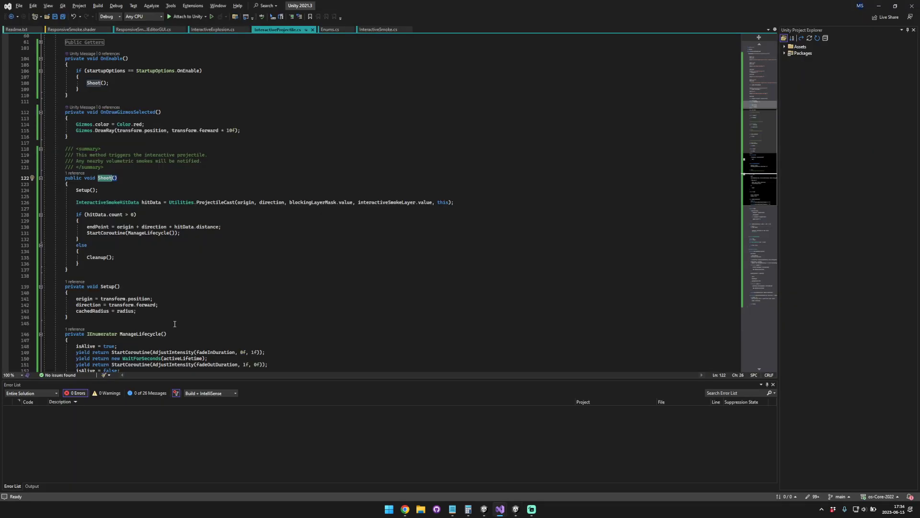
# Step: Show the InteractiveExplosion script and place the cursor on its public Explode method
pyautogui.click(213, 30)
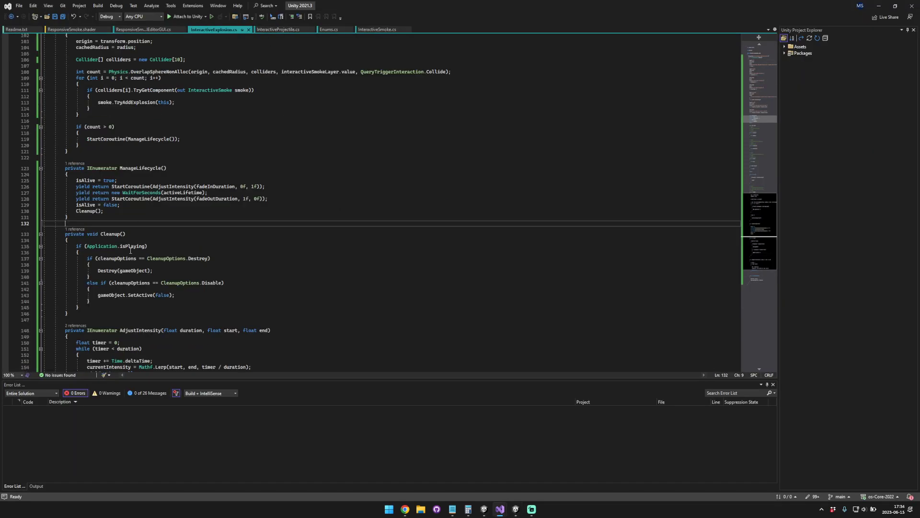
pyautogui.scroll(8, 203, 226)
pyautogui.click(115, 195)
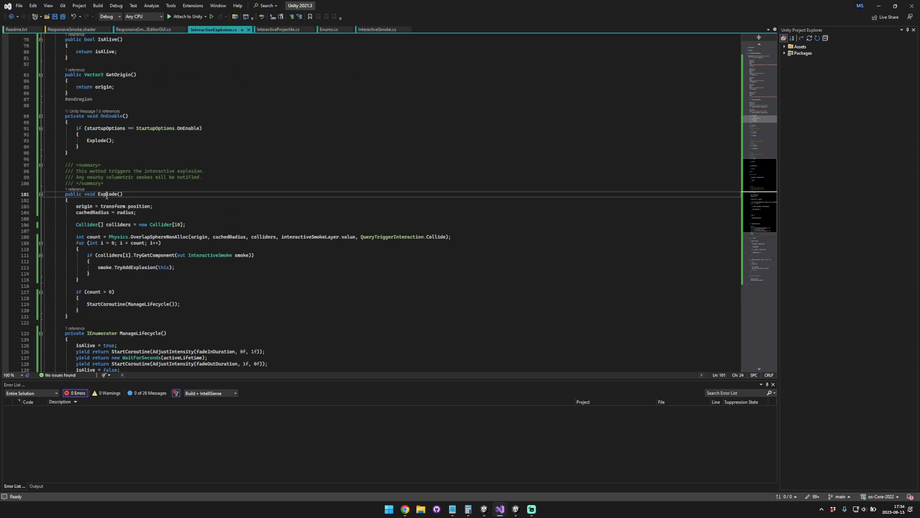
# Step: Show the InteractiveSmoke script and highlight the declaration of its public Smoke method
pyautogui.click(378, 30)
pyautogui.scroll(-15, 281, 146)
pyautogui.scroll(-13, 281, 146)
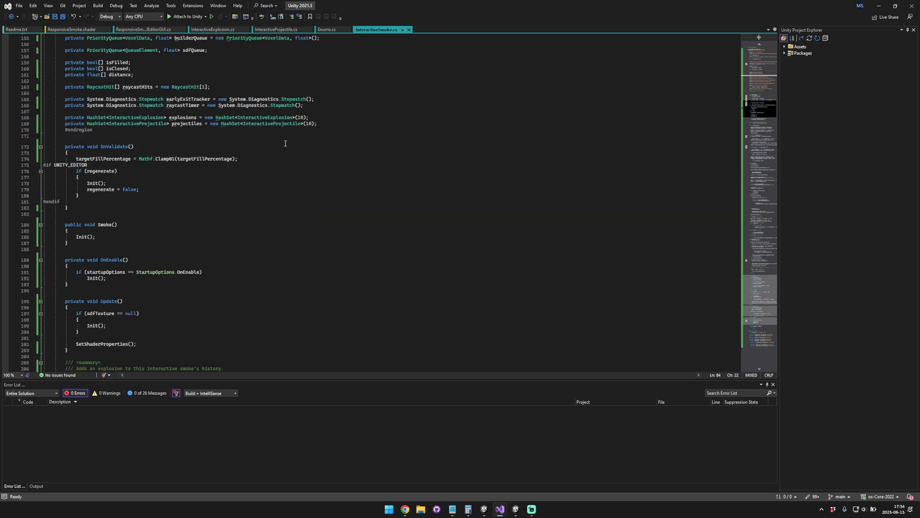
pyautogui.click(107, 134)
pyautogui.moveTo(253, 135); pyautogui.dragTo(256, 137)
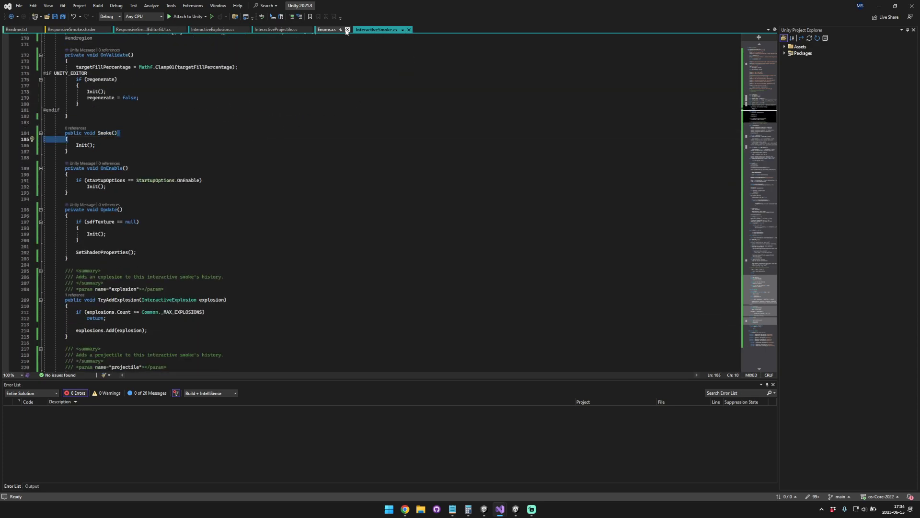
# Step: Switch back to Unity and lower the Interactive Smoke volume in the scene to a Y position of about 0.72
pyautogui.hotkey('alt', 'Tab')
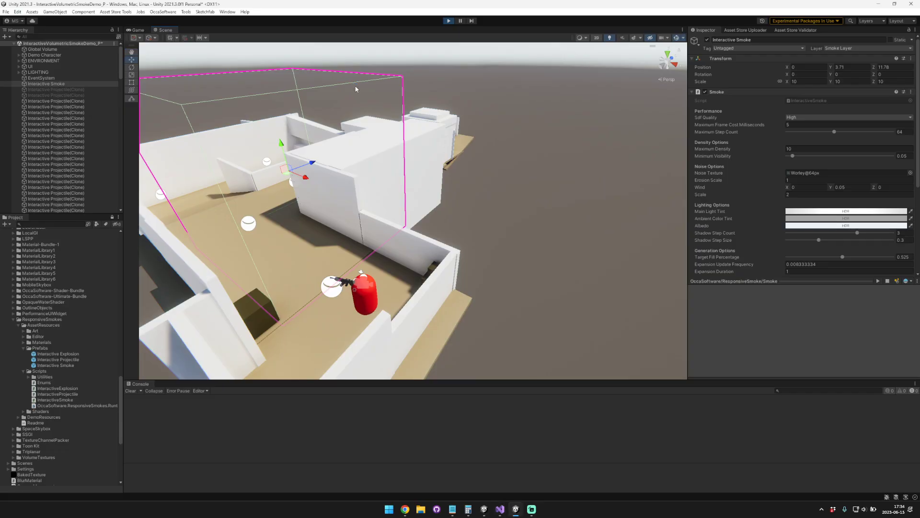
pyautogui.keyDown('alt'); pyautogui.moveTo(355, 89); pyautogui.dragTo(350, 106); pyautogui.keyUp('alt')
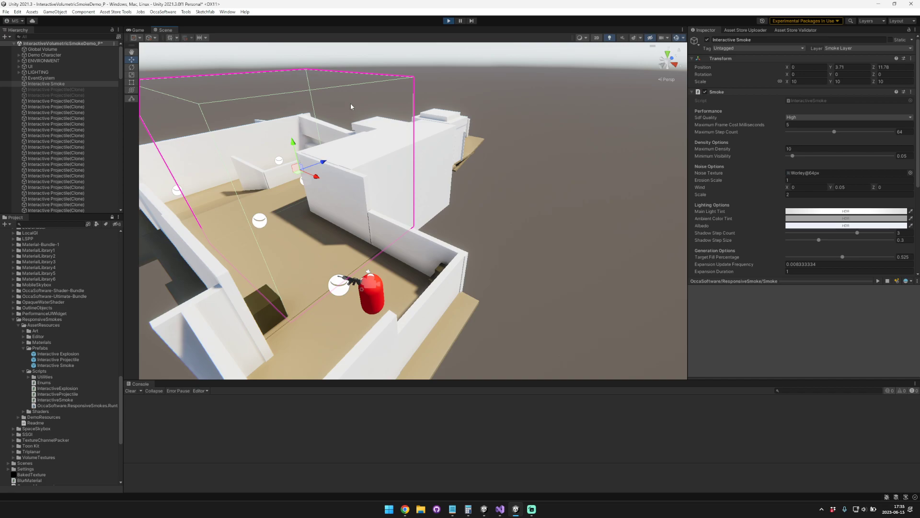
pyautogui.moveTo(293, 143); pyautogui.dragTo(303, 194)
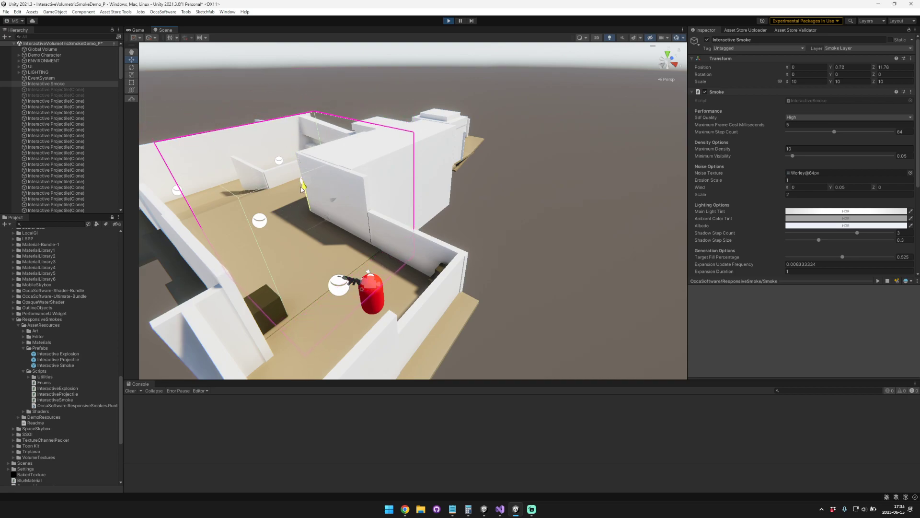